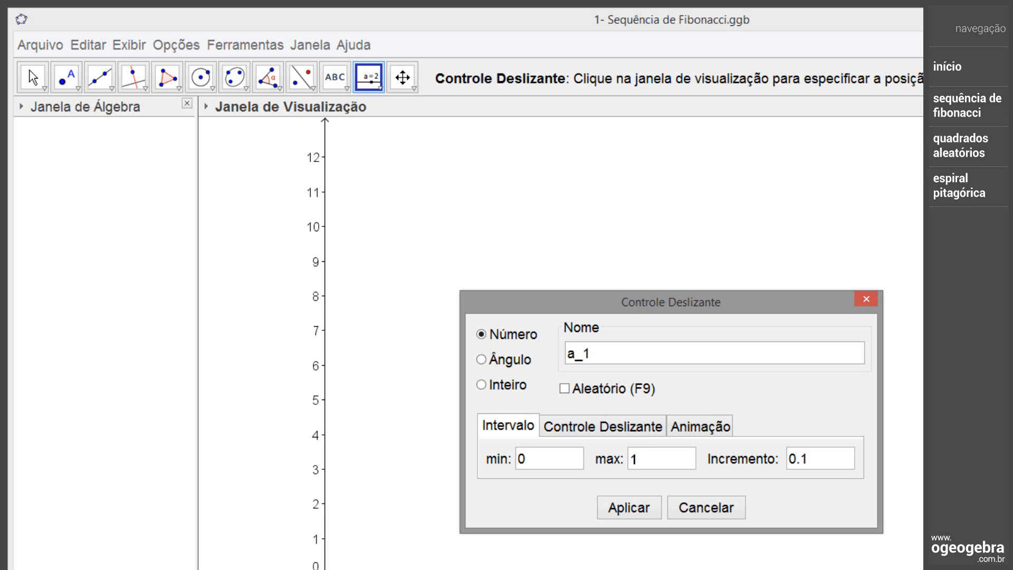
# - Finish creating slider a_1 with a maximum of 10 and an increment of 1
pyautogui.press('Tab')
pyautogui.write('1')
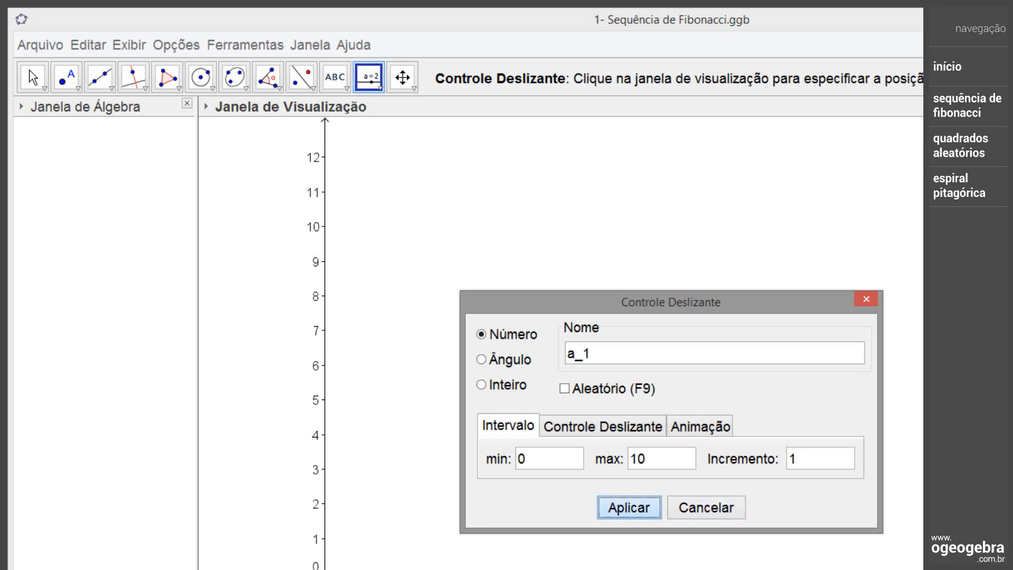
pyautogui.click(640, 510)
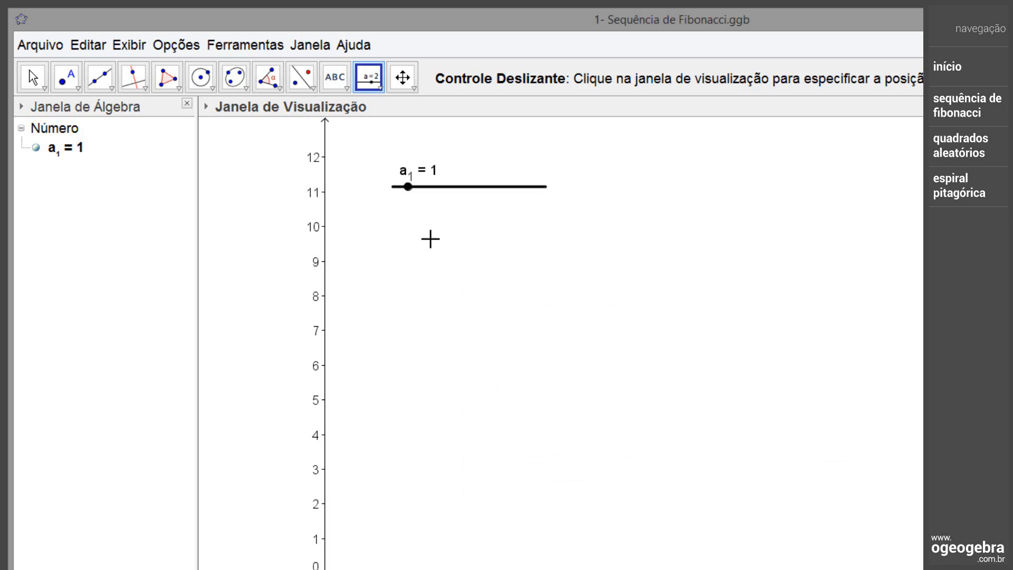
# - Create a number slider a_2 below the a_1 slider, ranging from 0 to 10 with an increment of 1
pyautogui.click(392, 216)
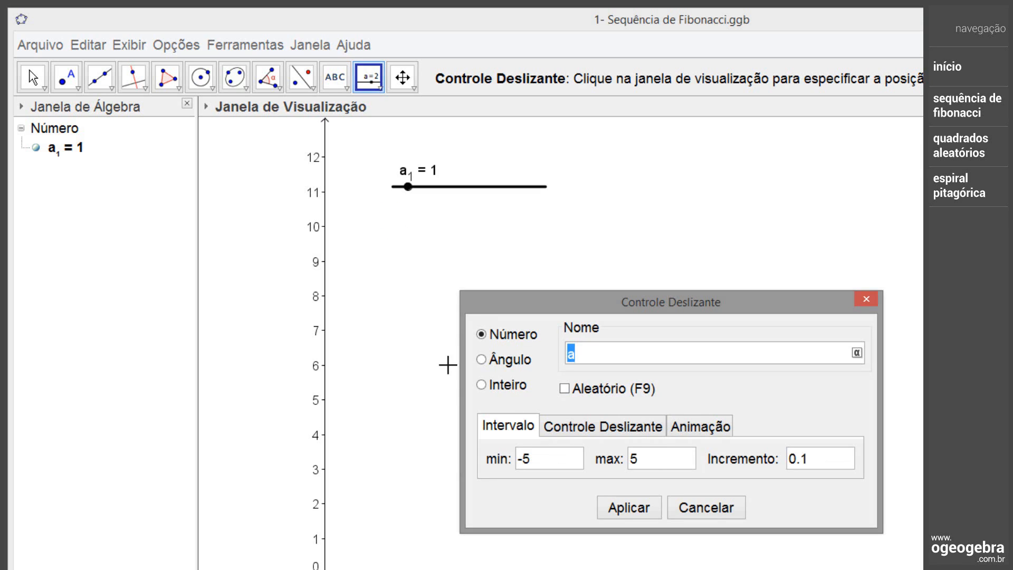
pyautogui.write('a_2')
pyautogui.press('Tab')
pyautogui.write('0')
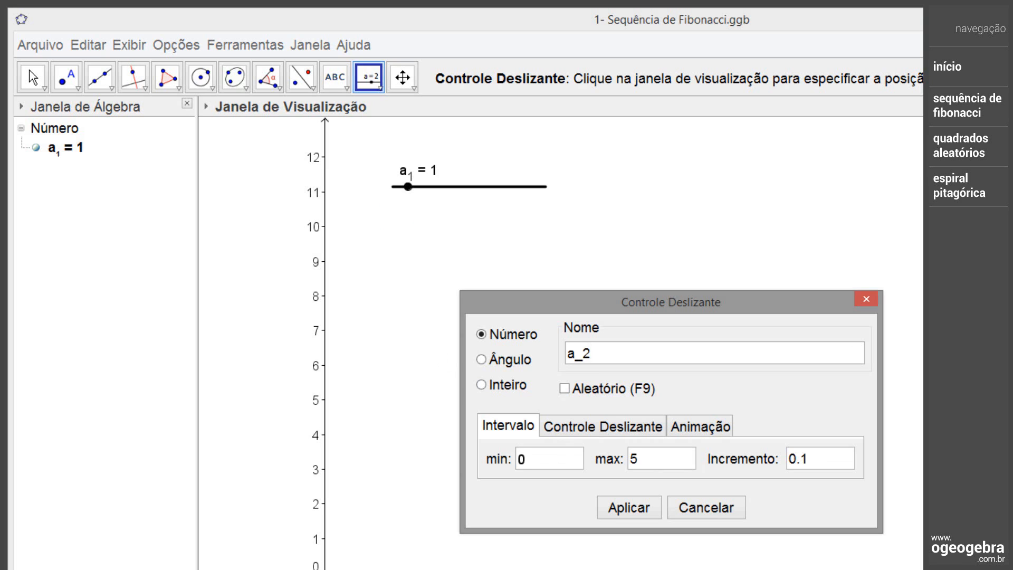
pyautogui.press('Tab')
pyautogui.write('10')
pyautogui.press('Tab')
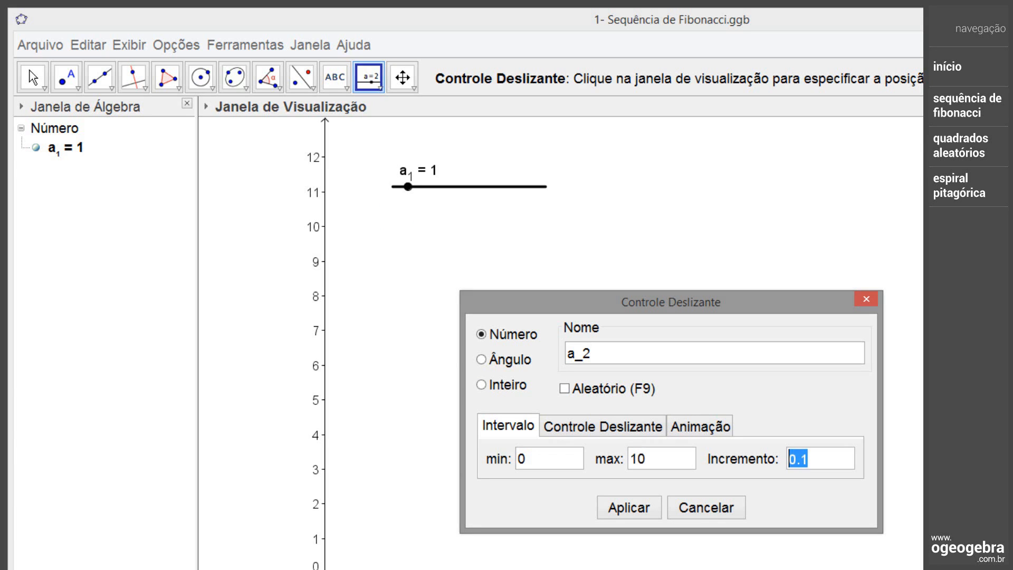
pyautogui.write('1')
pyautogui.click(639, 507)
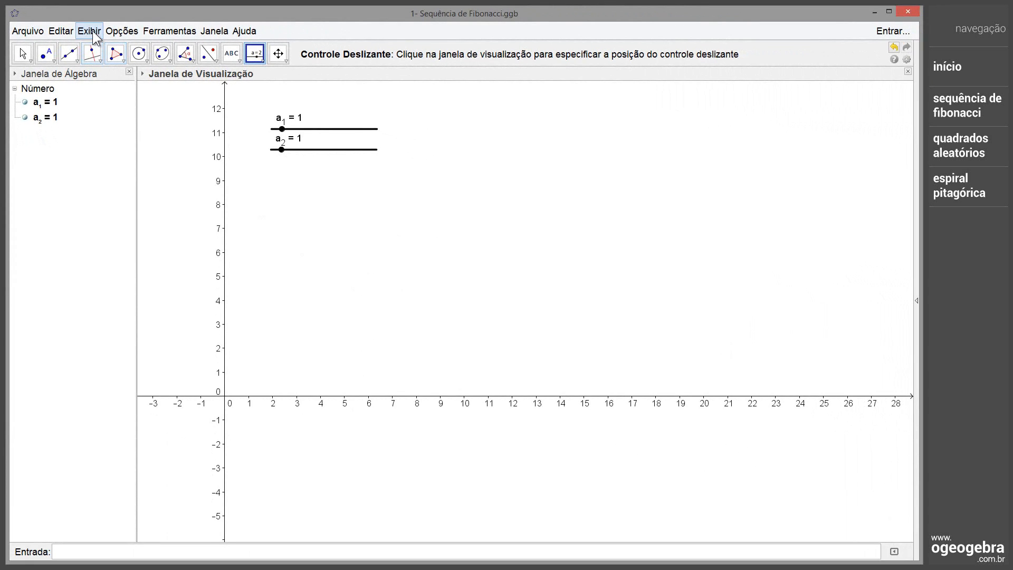
# - Show the spreadsheet view and enter 1 in cell A1
pyautogui.click(91, 32)
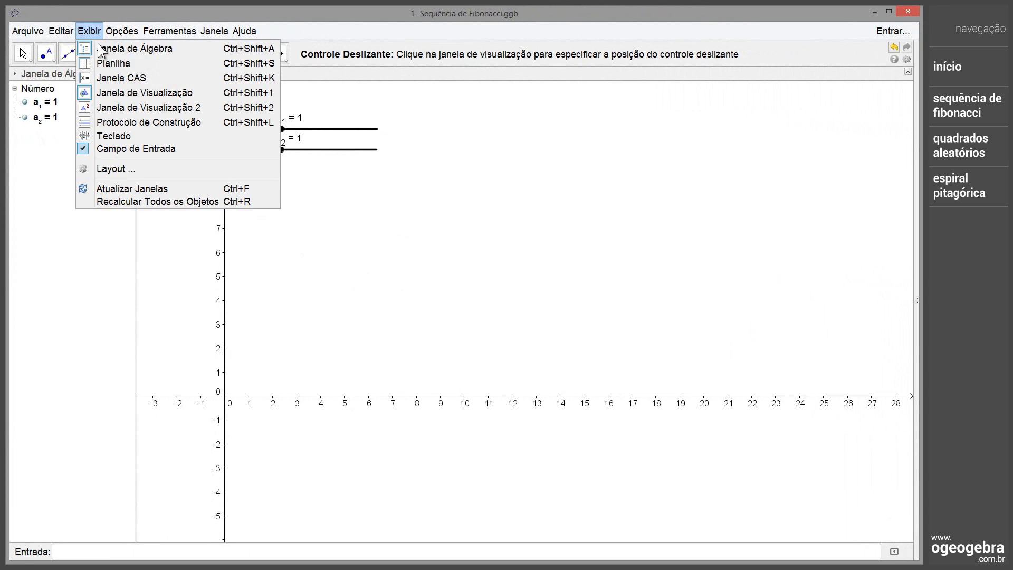
pyautogui.click(113, 63)
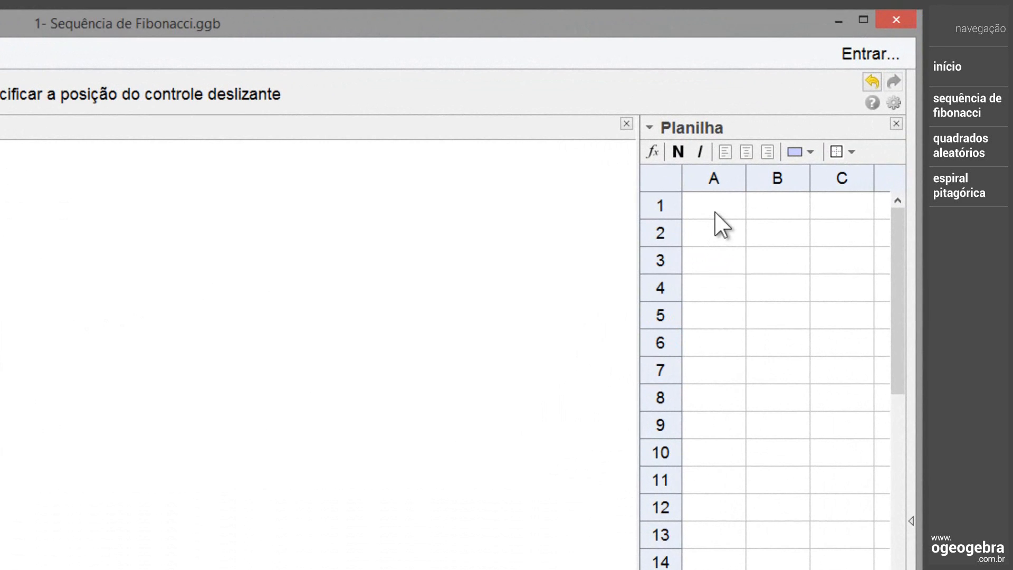
pyautogui.click(716, 211)
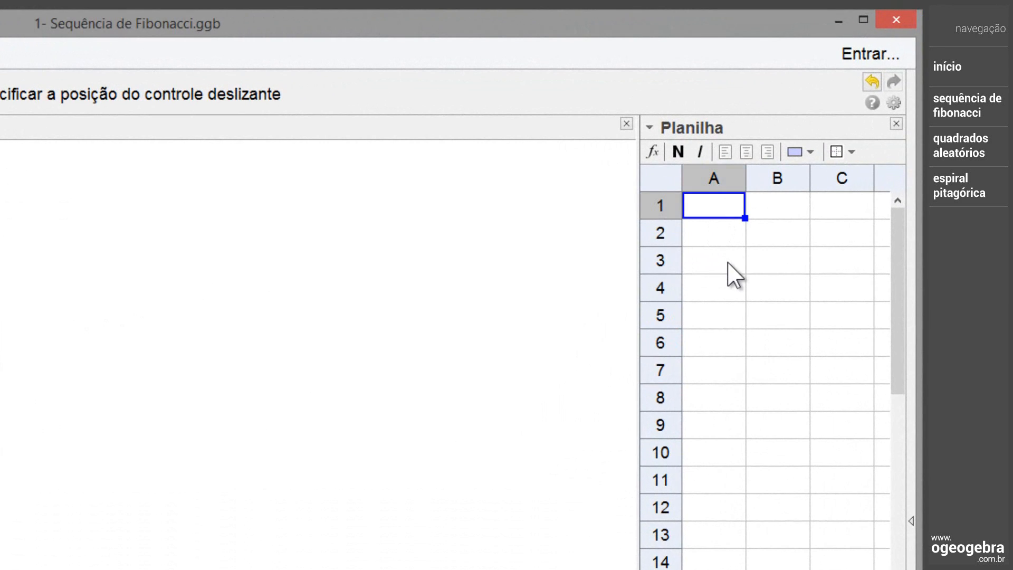
pyautogui.write('1')
pyautogui.press('Return')
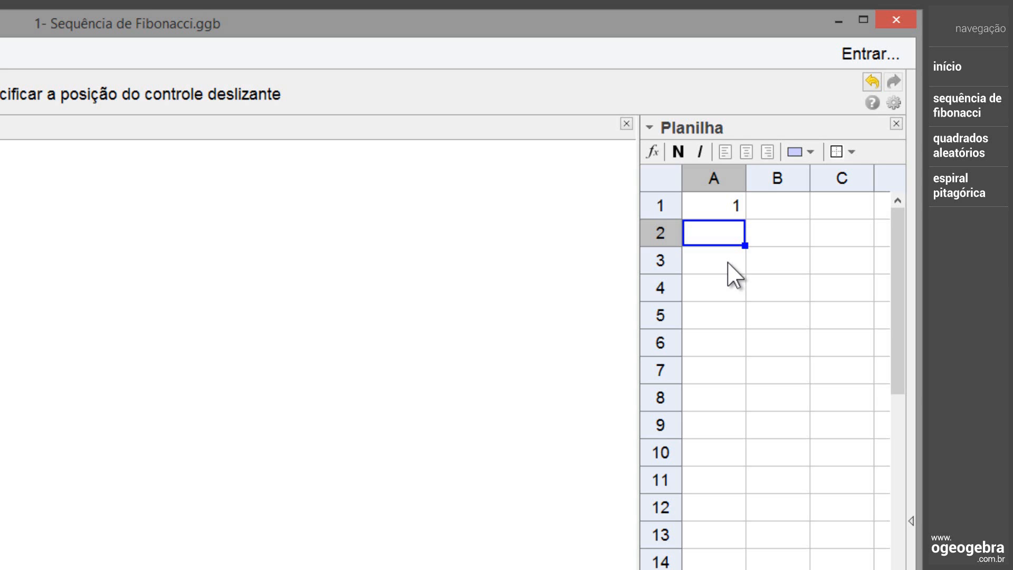
# - Enter the formula =A1+1 in cell A2 and fill it down to A12
pyautogui.write('=A')
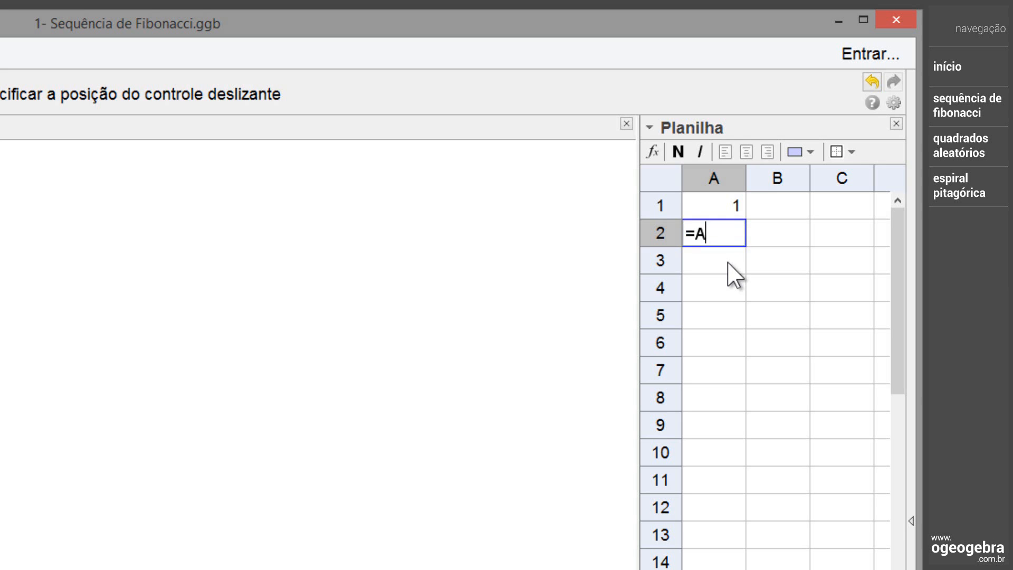
pyautogui.write('1+1')
pyautogui.press('Return')
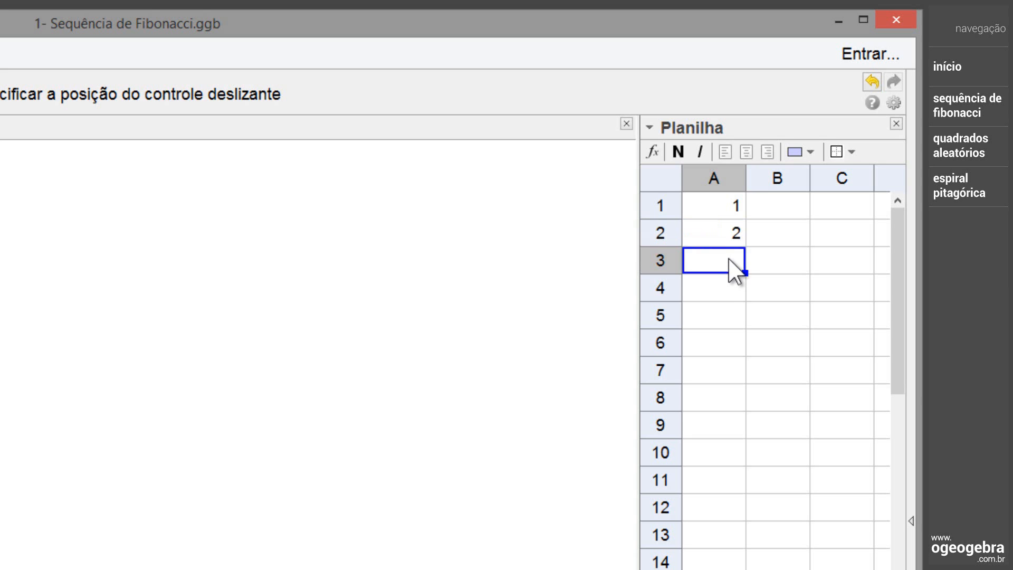
pyautogui.click(733, 238)
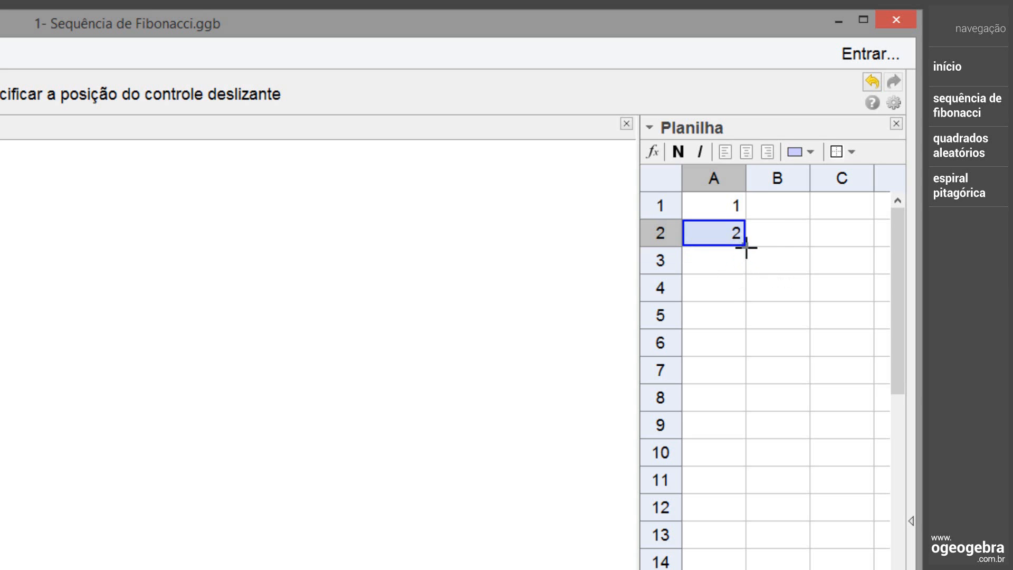
pyautogui.moveTo(745, 247); pyautogui.dragTo(739, 533)
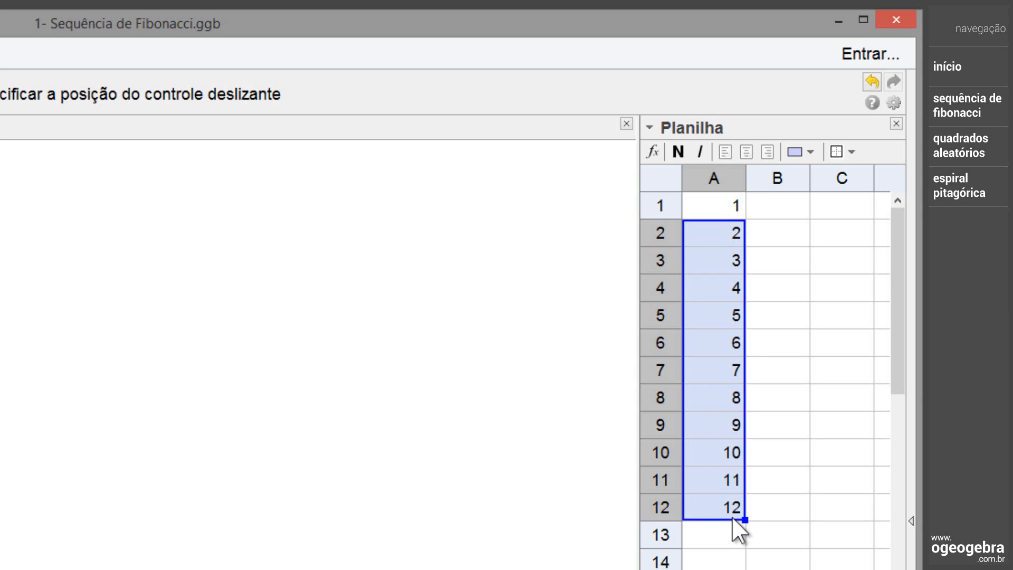
pyautogui.click(764, 563)
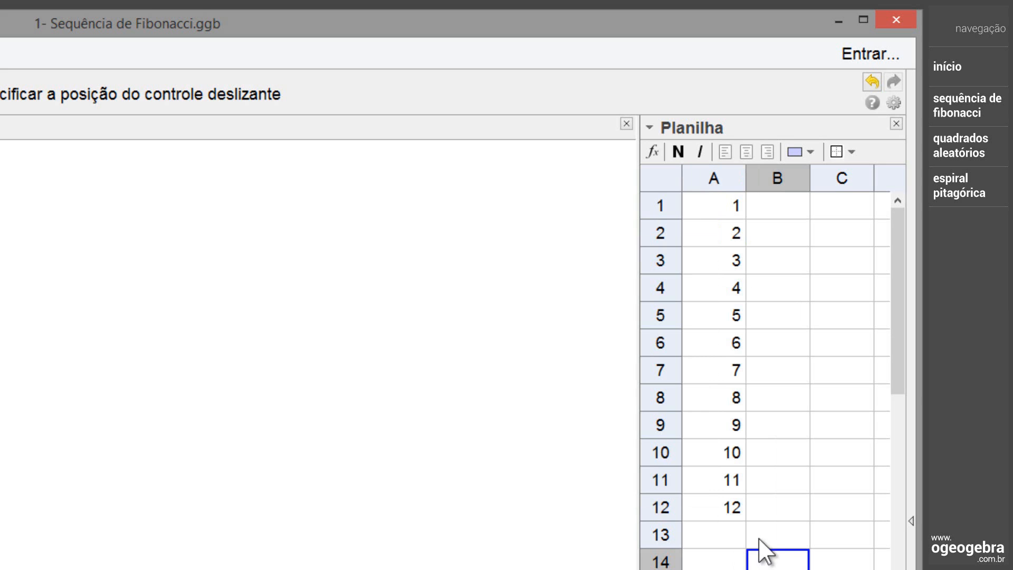
# - Inspect the formula stored in cell A7 without changing it
pyautogui.click(739, 371)
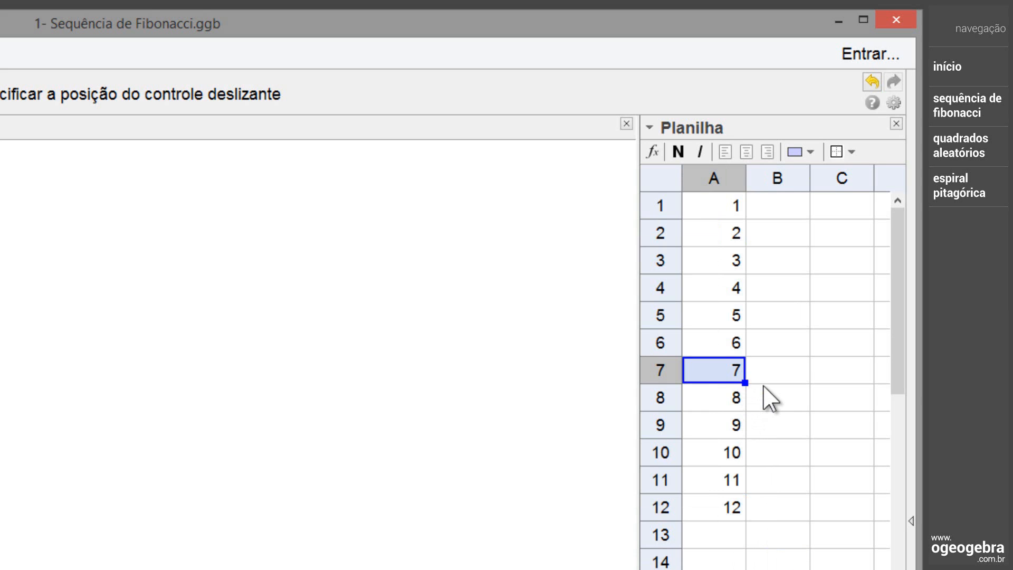
pyautogui.press('F2')
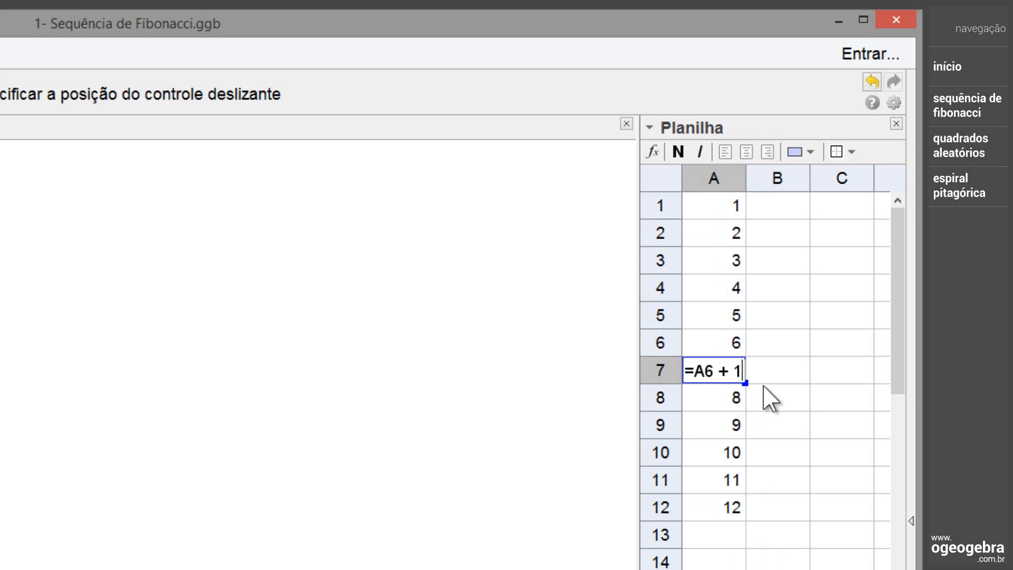
pyautogui.press('Return')
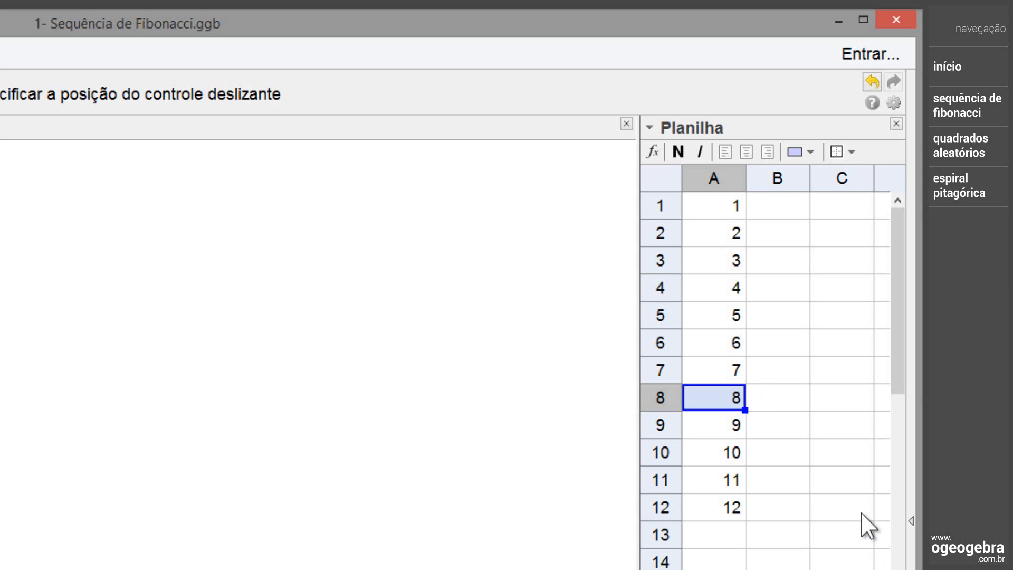
# - Link cell B1 to the first slider with =a_1 and B2 to the second with =a_2, and test the sliders
pyautogui.click(792, 218)
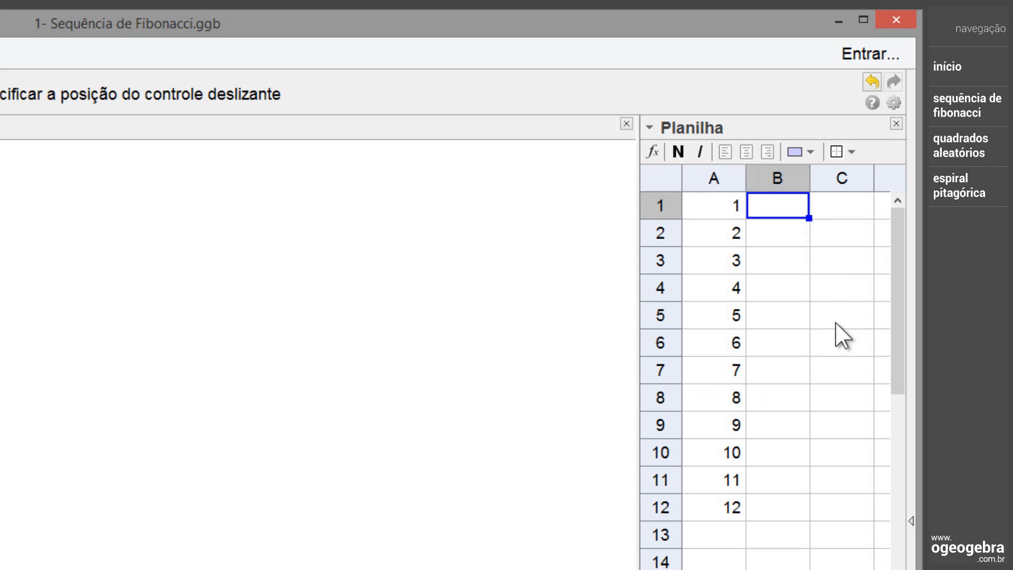
pyautogui.write('=')
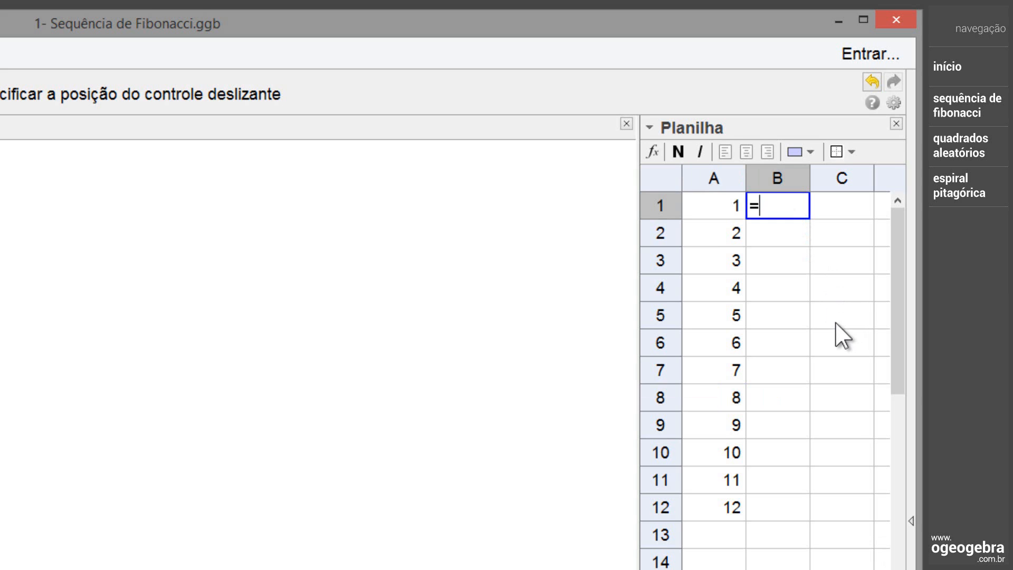
pyautogui.write('a_1')
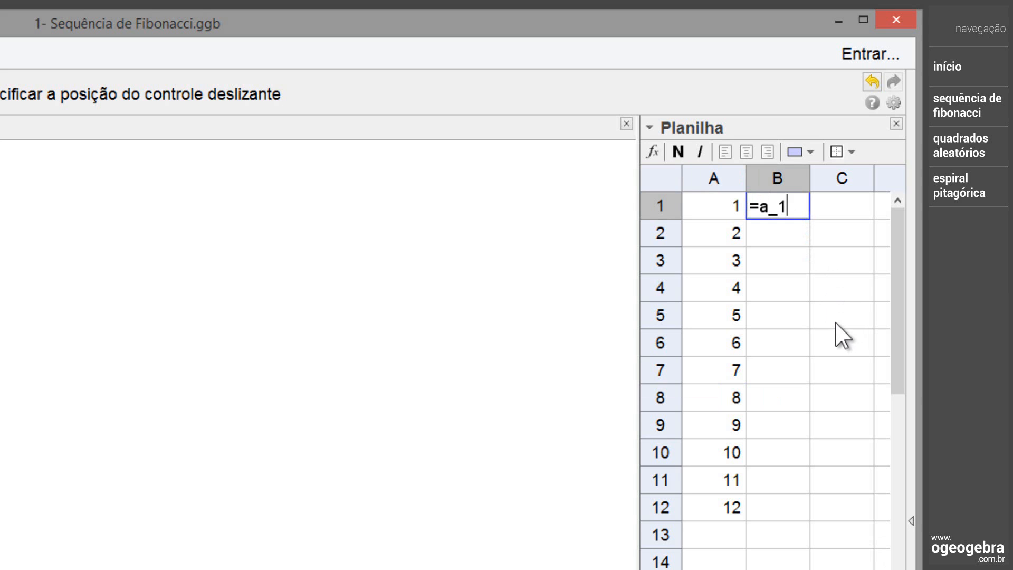
pyautogui.press('Return')
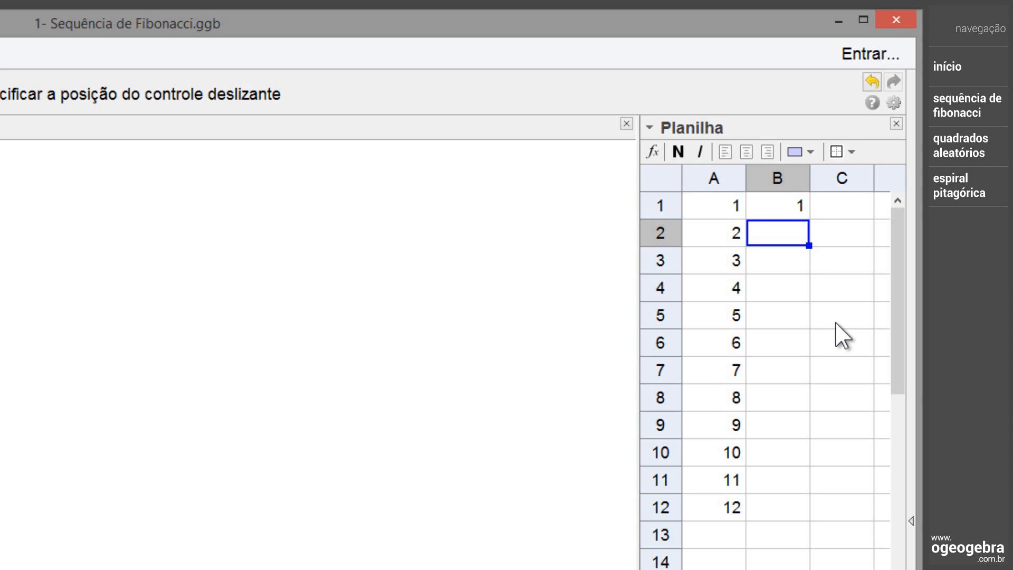
pyautogui.write('=a_')
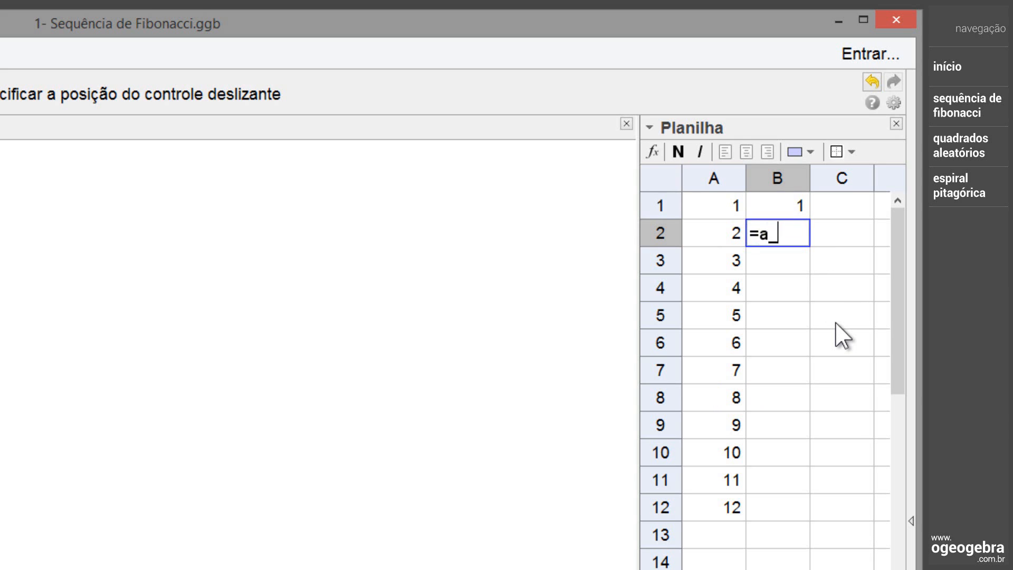
pyautogui.write('2')
pyautogui.press('Return')
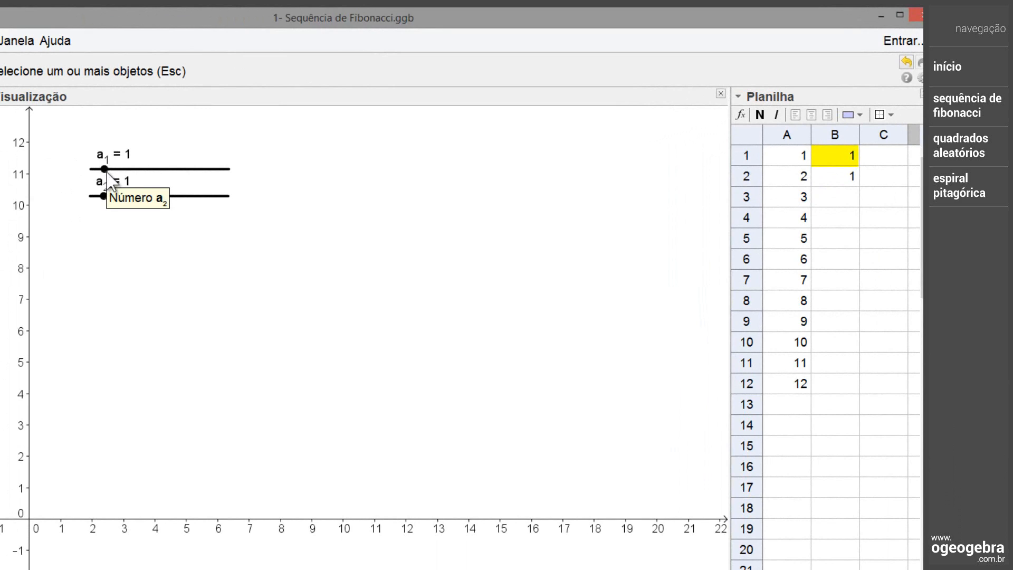
pyautogui.moveTo(107, 173); pyautogui.dragTo(105, 218)
# - Enter the formula =B1+B2 in cell B3 and fill it down to B12
pyautogui.click(845, 206)
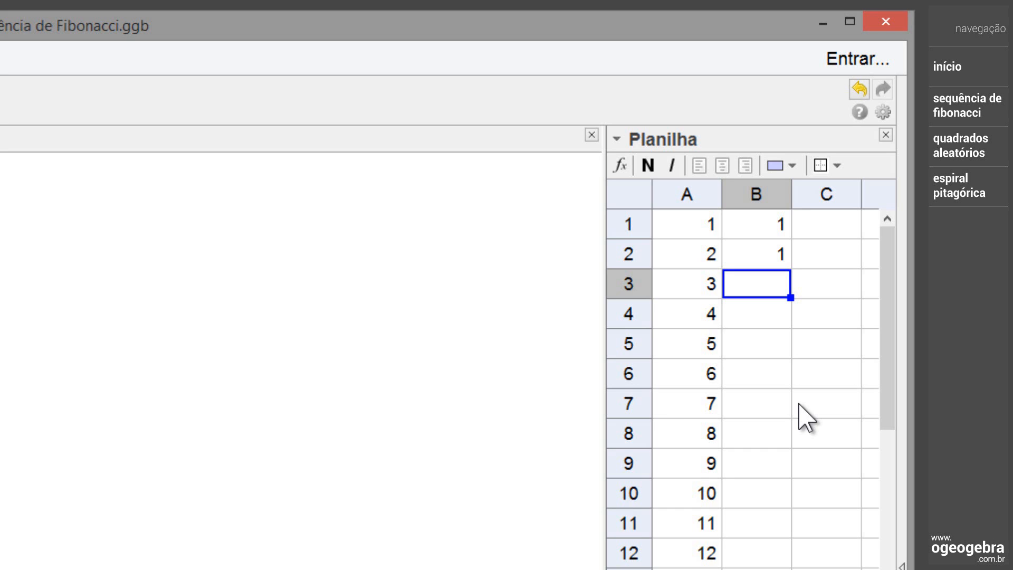
pyautogui.write('=B')
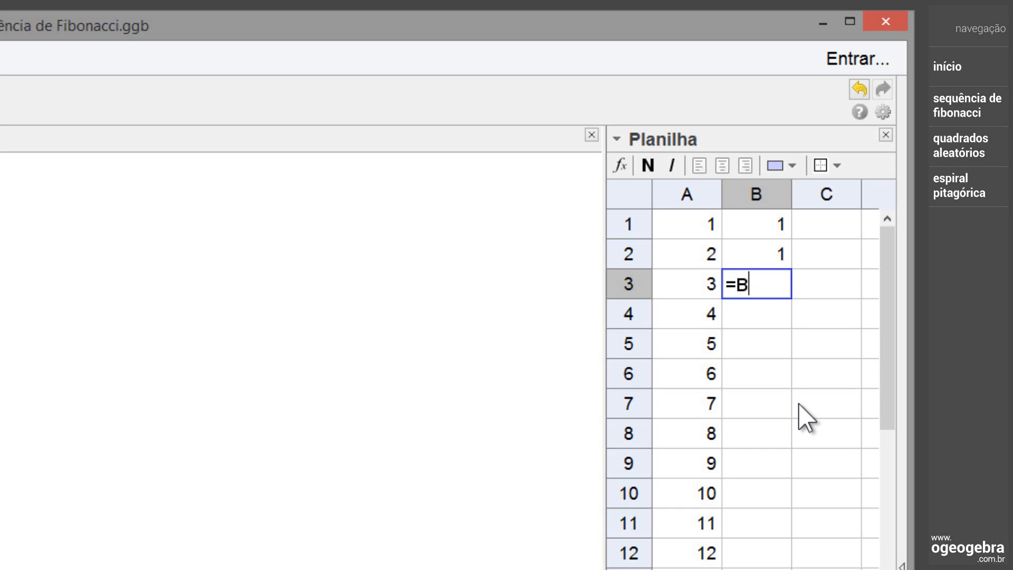
pyautogui.write('1+B2')
pyautogui.press('Return')
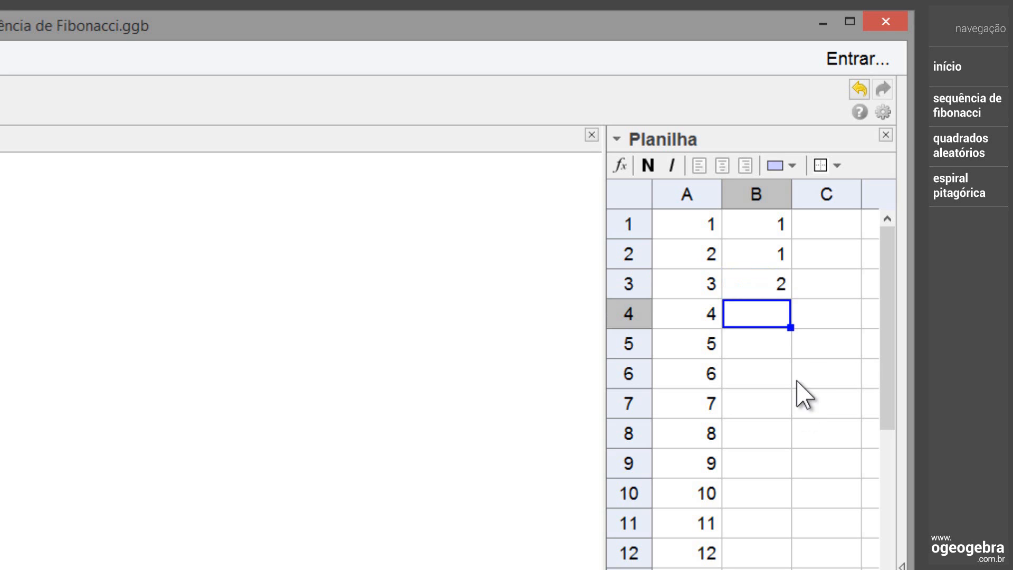
pyautogui.click(786, 289)
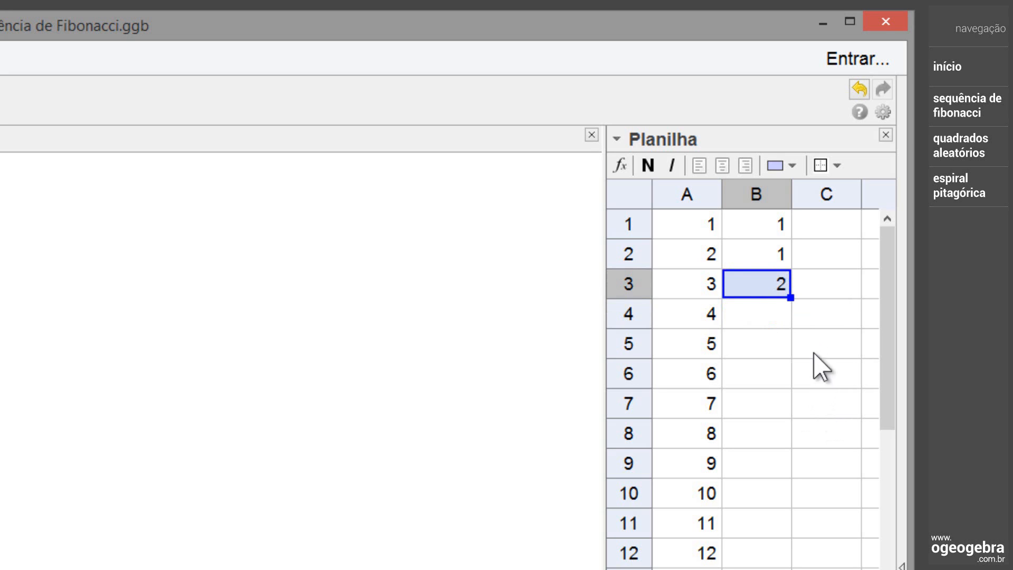
pyautogui.moveTo(792, 304); pyautogui.dragTo(797, 555)
pyautogui.click(827, 568)
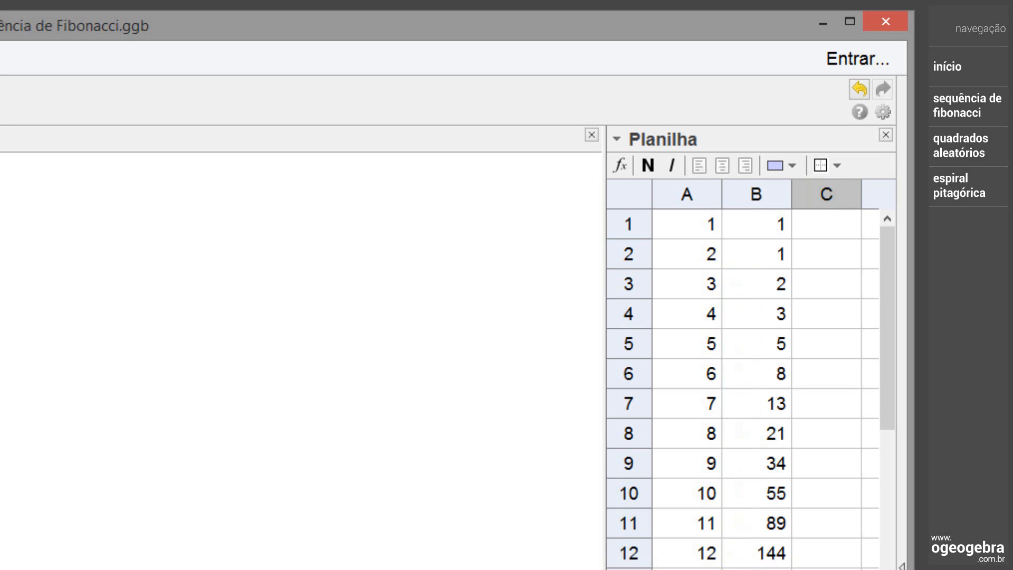
# - Create a list of points named lista1 from cells A1 to B12, as dependent objects with X → Y order
pyautogui.moveTo(712, 230); pyautogui.dragTo(764, 543)
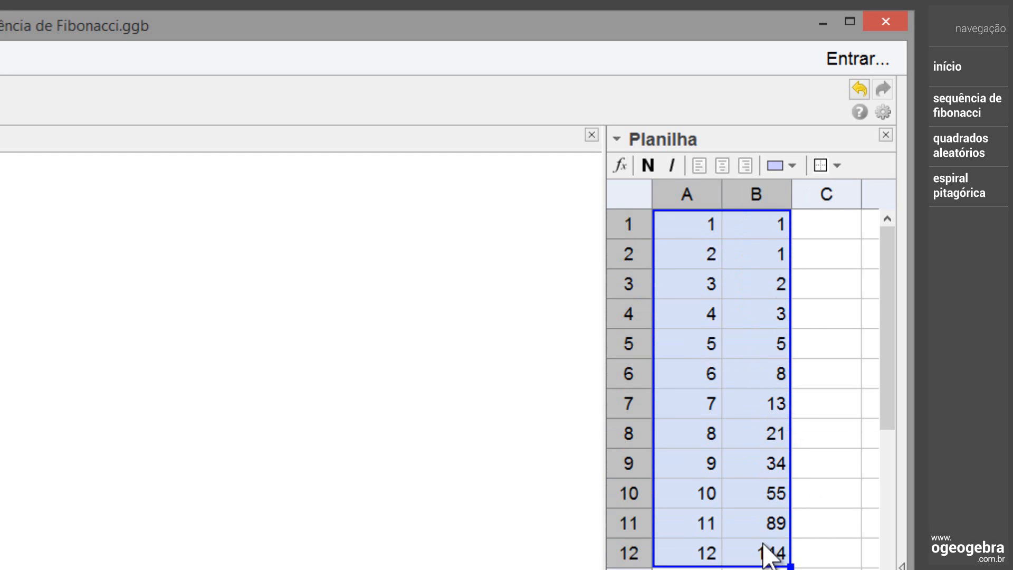
pyautogui.click(79, 63)
pyautogui.click(119, 114)
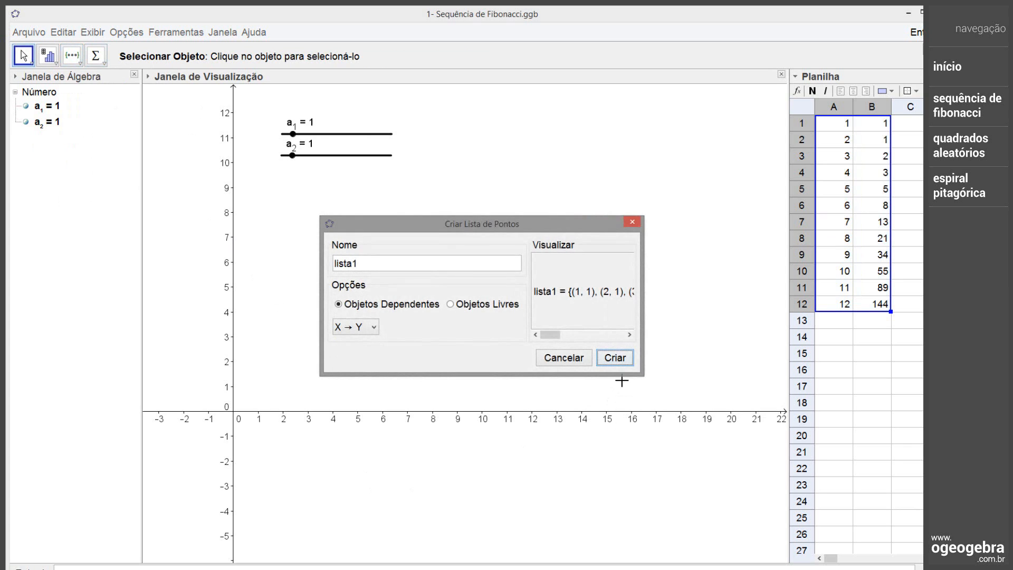
pyautogui.click(622, 359)
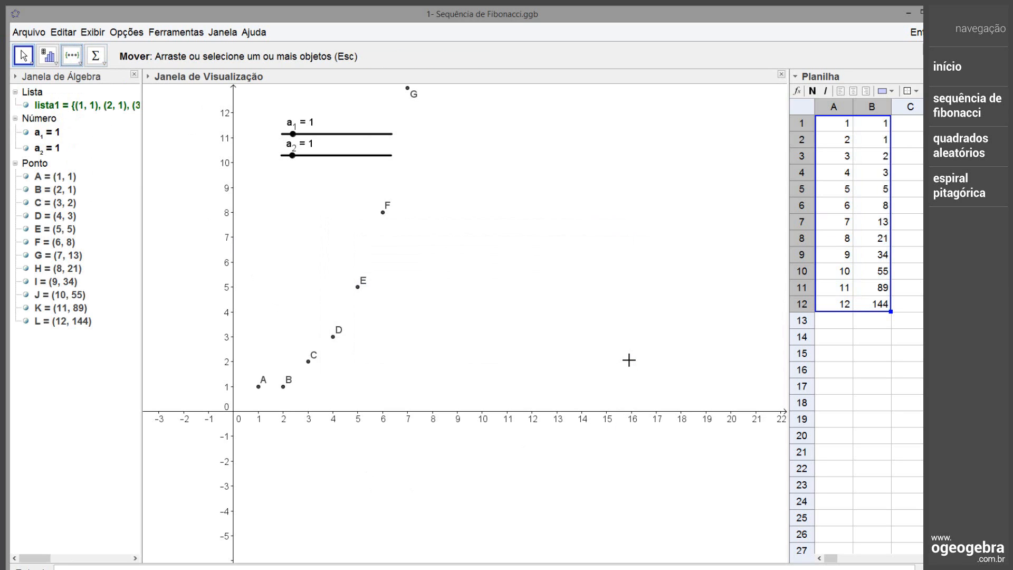
# - Restyle all the points A to L as larger red dots with their labels hidden
pyautogui.click(35, 165)
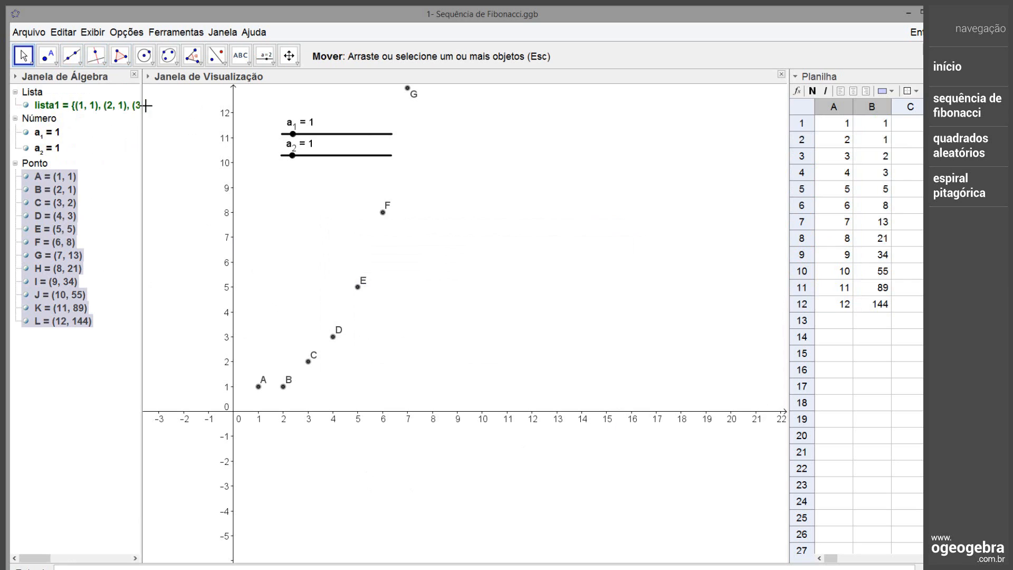
pyautogui.click(148, 77)
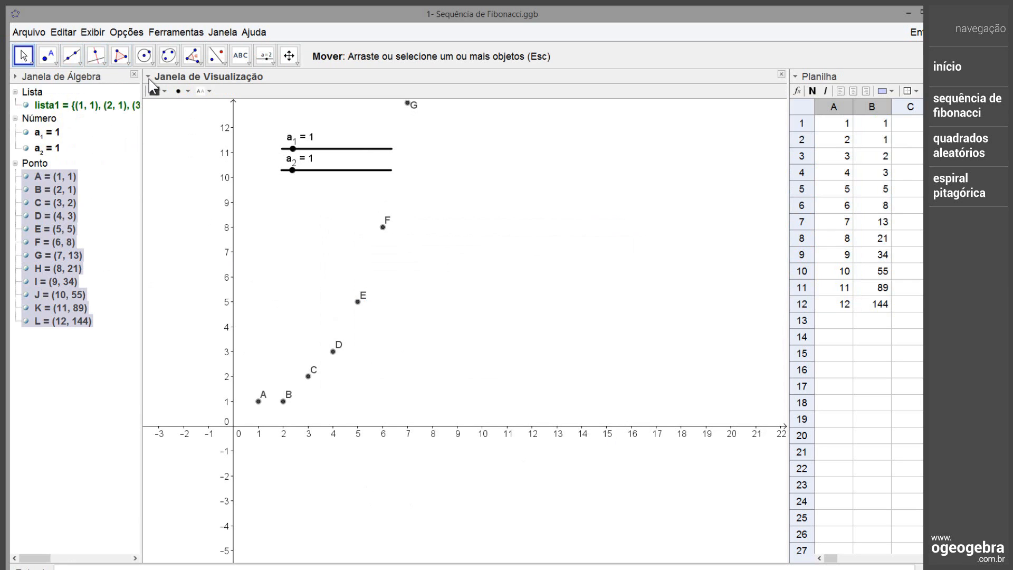
pyautogui.click(185, 92)
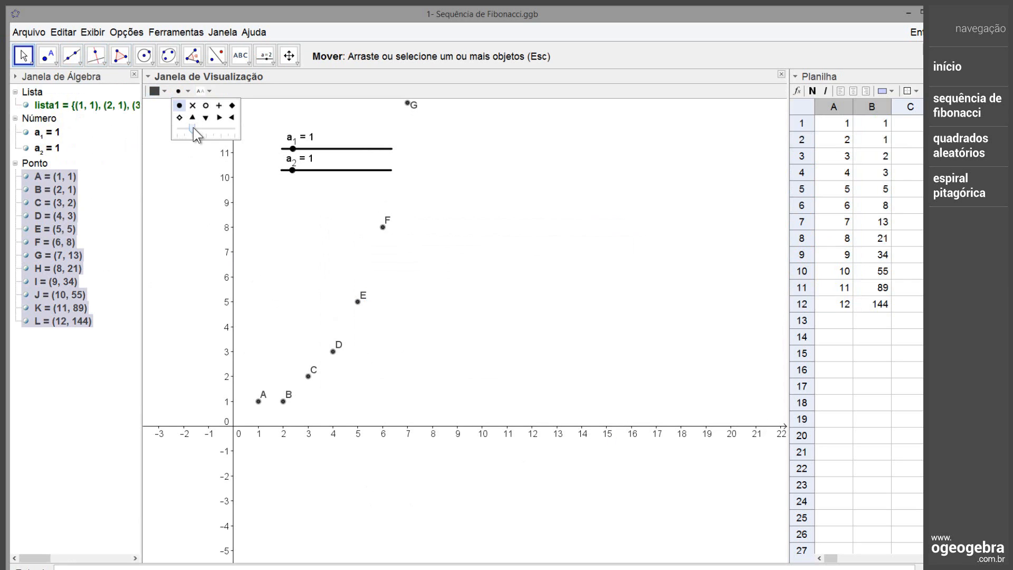
pyautogui.moveTo(198, 129); pyautogui.dragTo(201, 130)
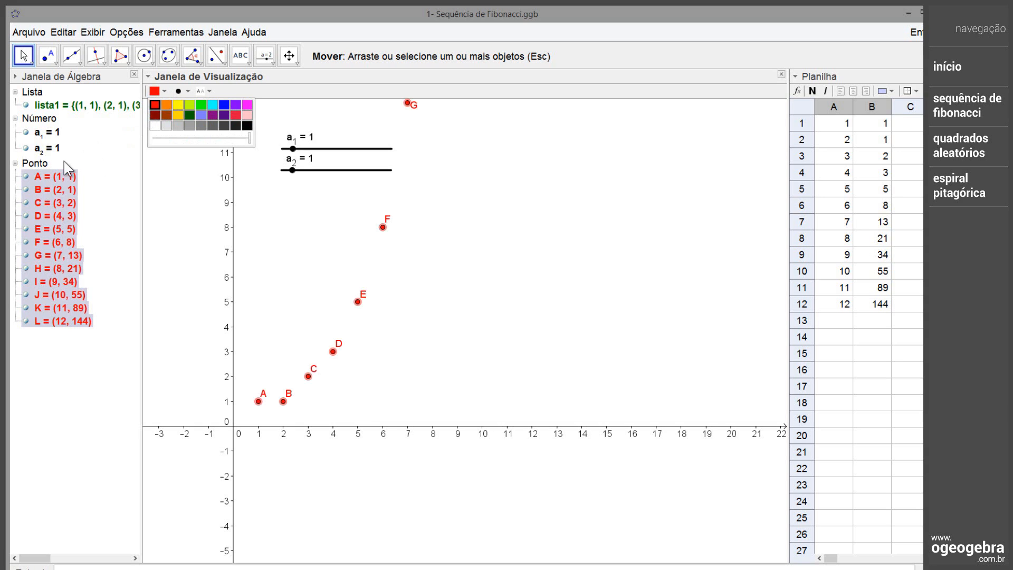
pyautogui.rightClick(41, 166)
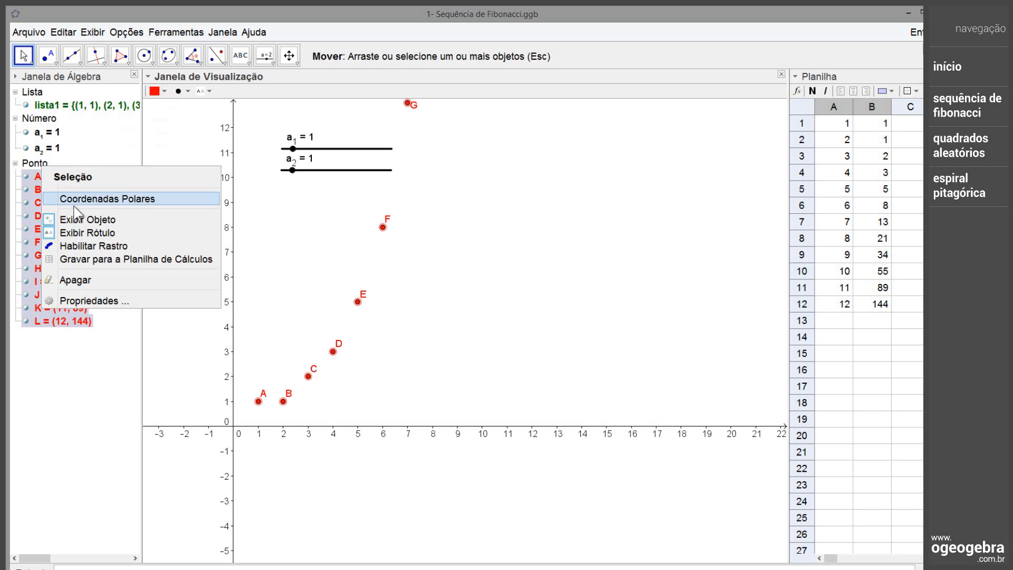
pyautogui.click(87, 233)
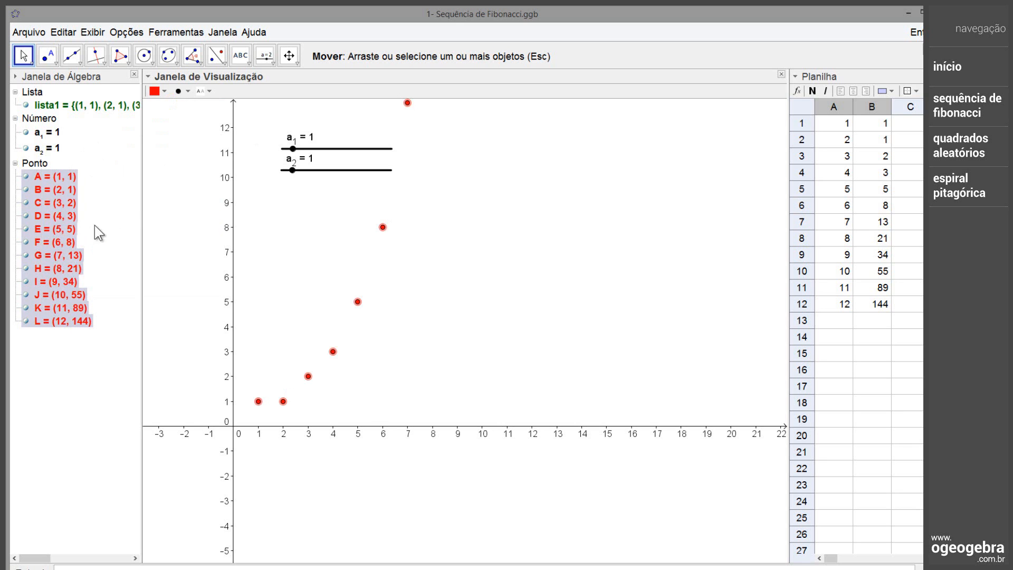
# - Compress the vertical axis to reach about 65 and test the plotted sequence with different a_1 and a_2 slider values, such as 3 and 4
pyautogui.click(289, 56)
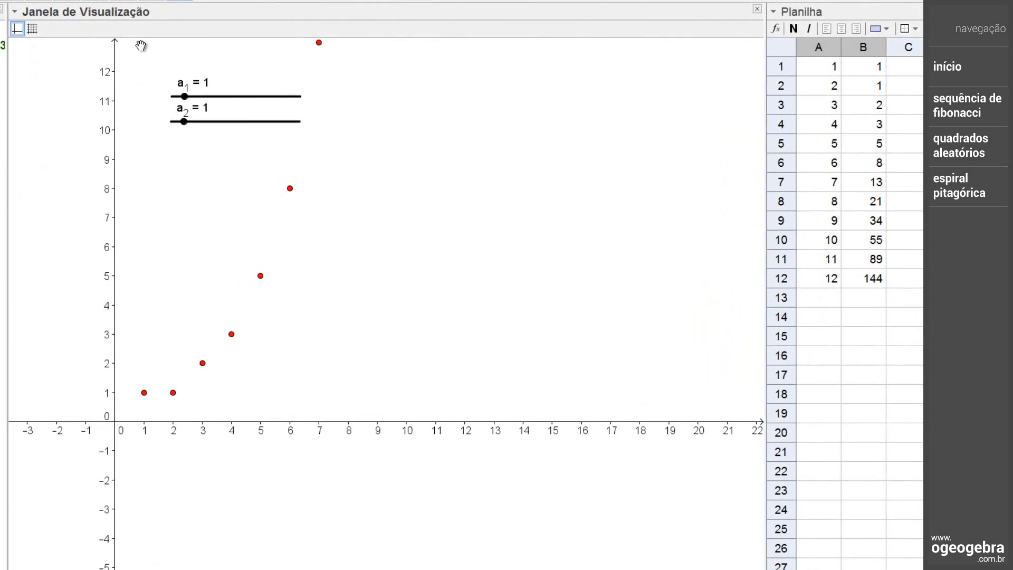
pyautogui.moveTo(106, 67); pyautogui.dragTo(98, 352)
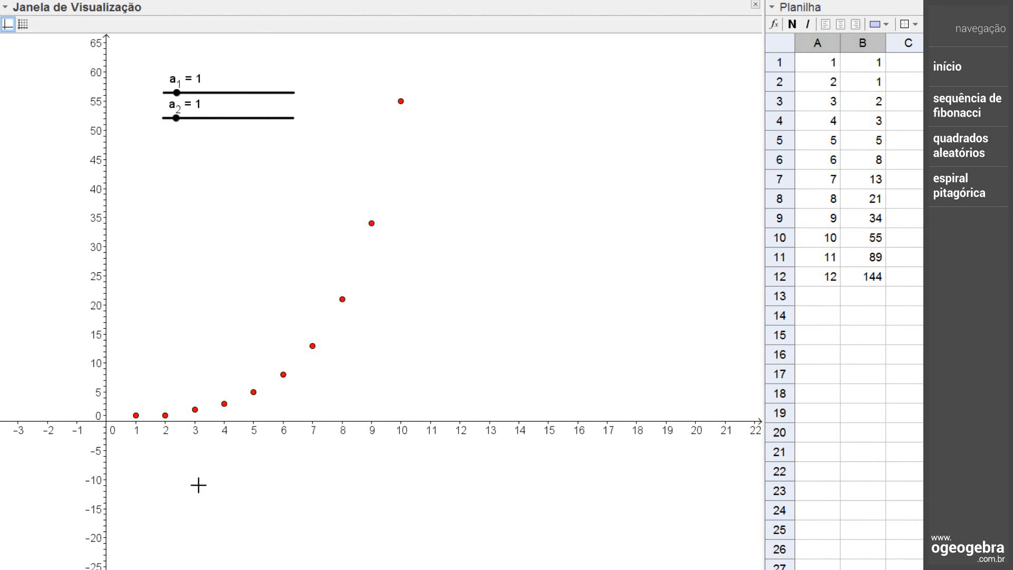
pyautogui.moveTo(178, 125)
pyautogui.mouseDown()
pyautogui.moveTo(210, 140)
pyautogui.moveTo(185, 143)
pyautogui.mouseUp()
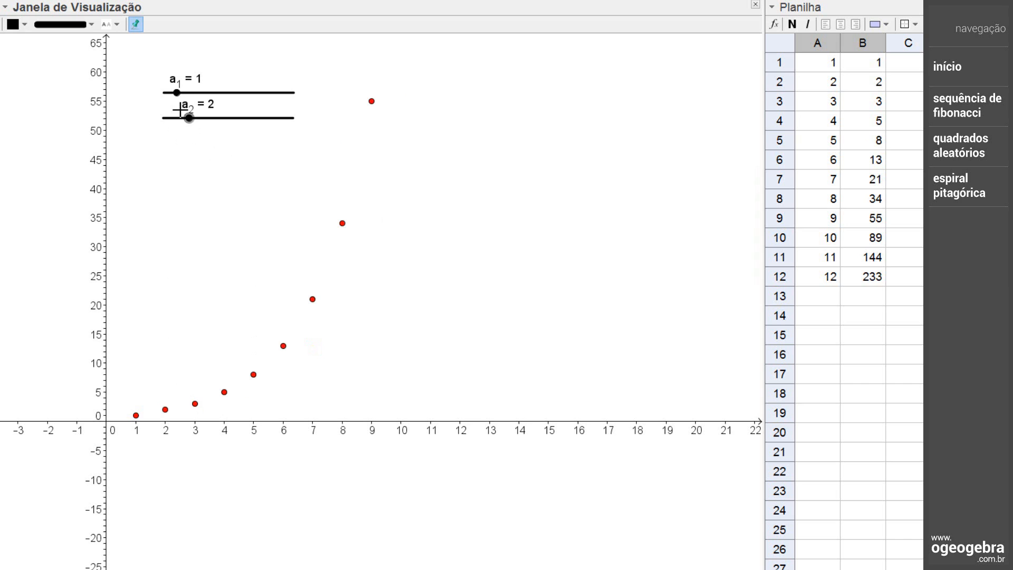
pyautogui.moveTo(176, 93); pyautogui.dragTo(217, 128)
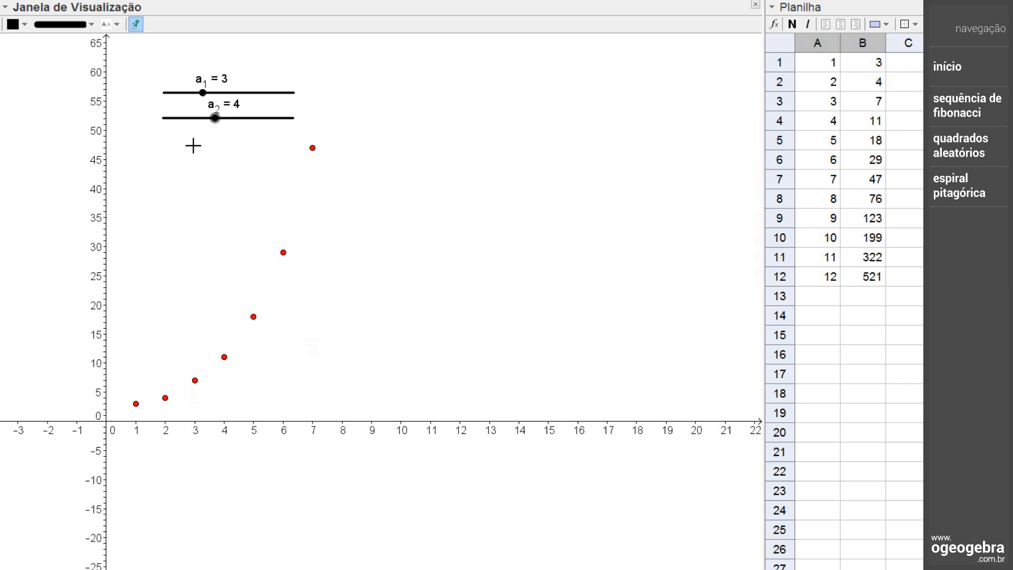
pyautogui.moveTo(202, 94); pyautogui.dragTo(176, 126)
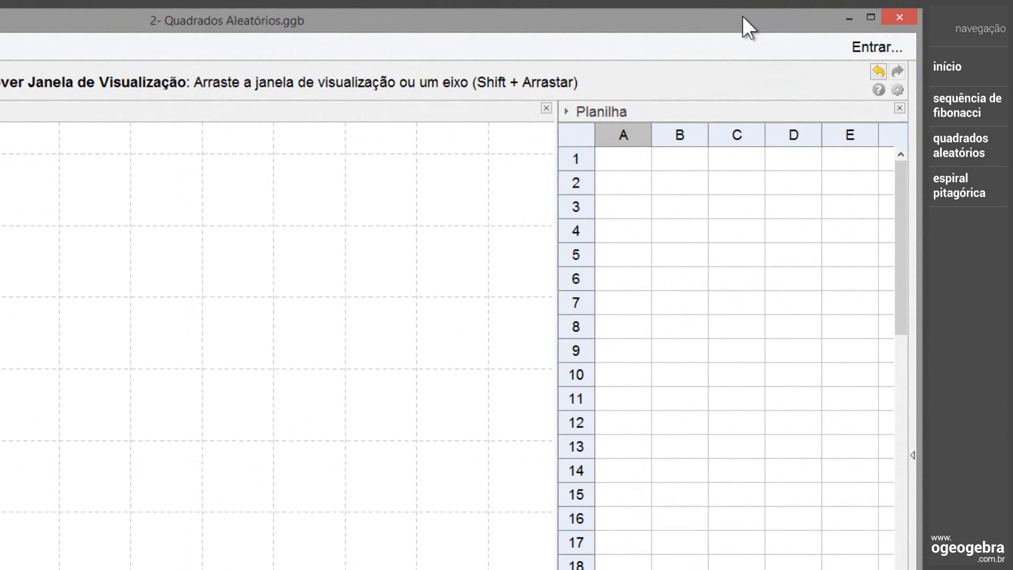
# - In 2- Quadrados Aleatórios.ggb, widen column B and enter =Polígono[(0,0),(1,0),(1,1),(0,1)] in cell B1
pyautogui.click(691, 163)
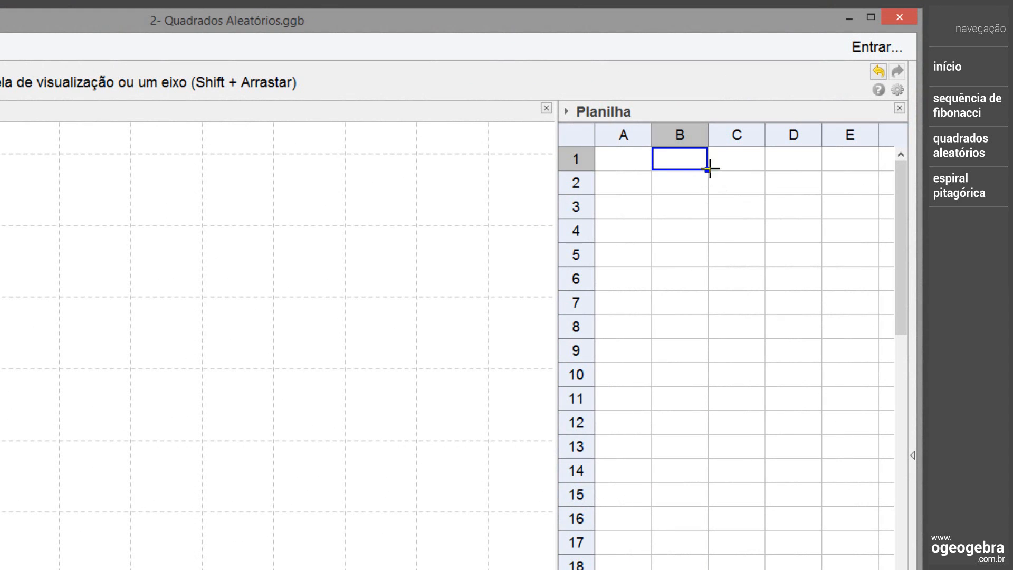
pyautogui.moveTo(718, 134); pyautogui.dragTo(876, 133)
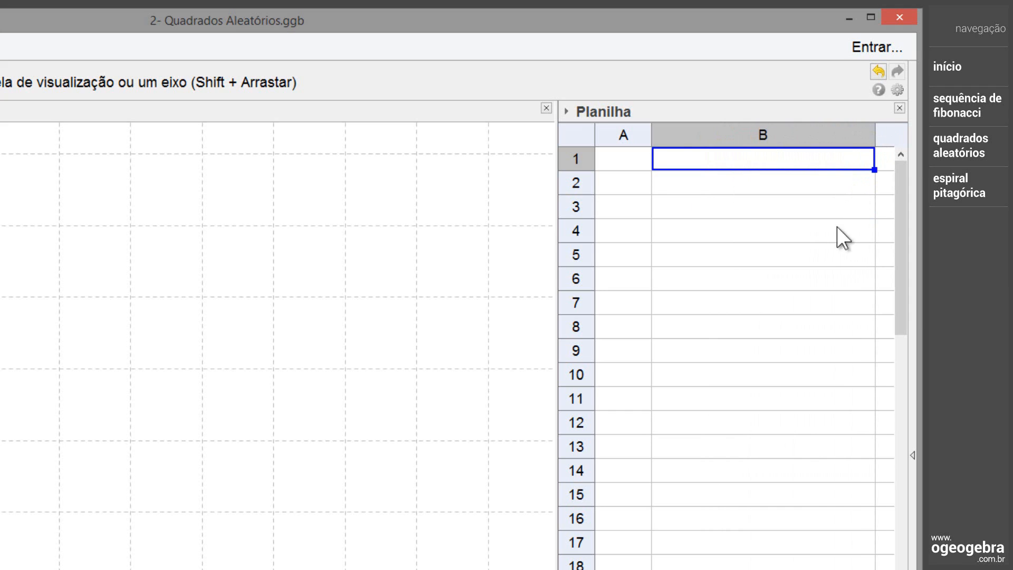
pyautogui.doubleClick(685, 159)
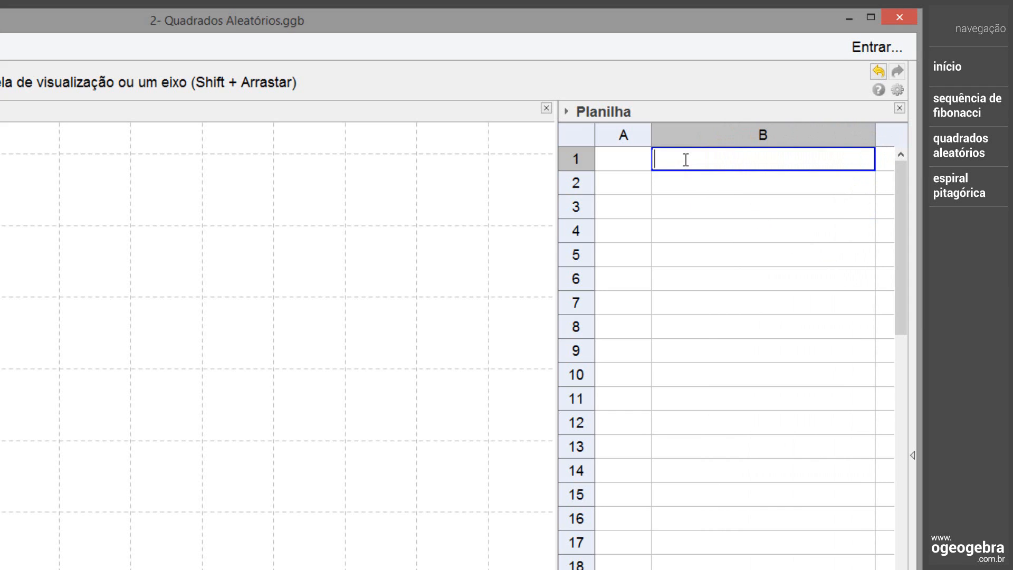
pyautogui.write('Polígono[(0,0),(1,0),(1,1),(0,1)]')
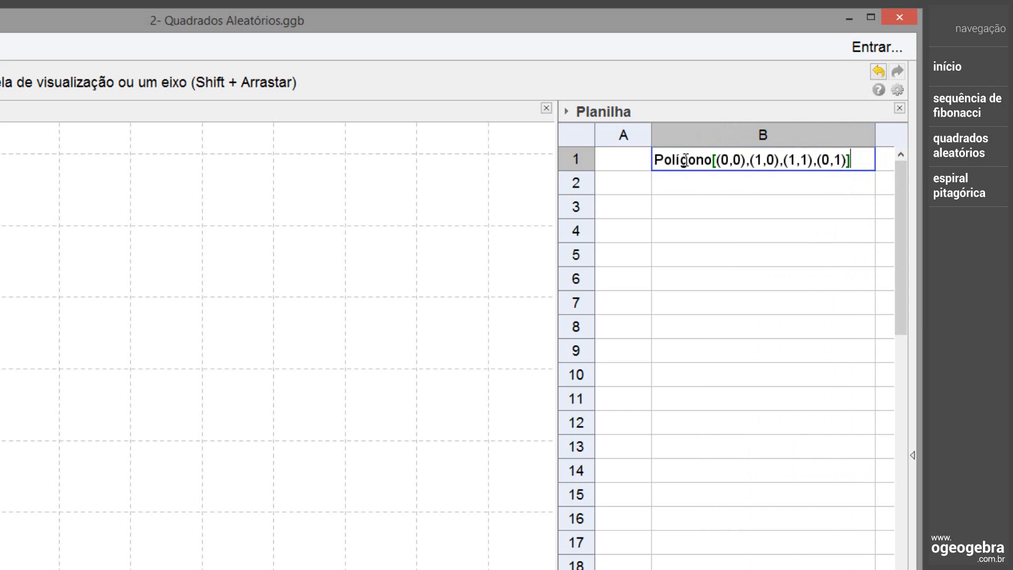
pyautogui.click(659, 162)
pyautogui.write('=')
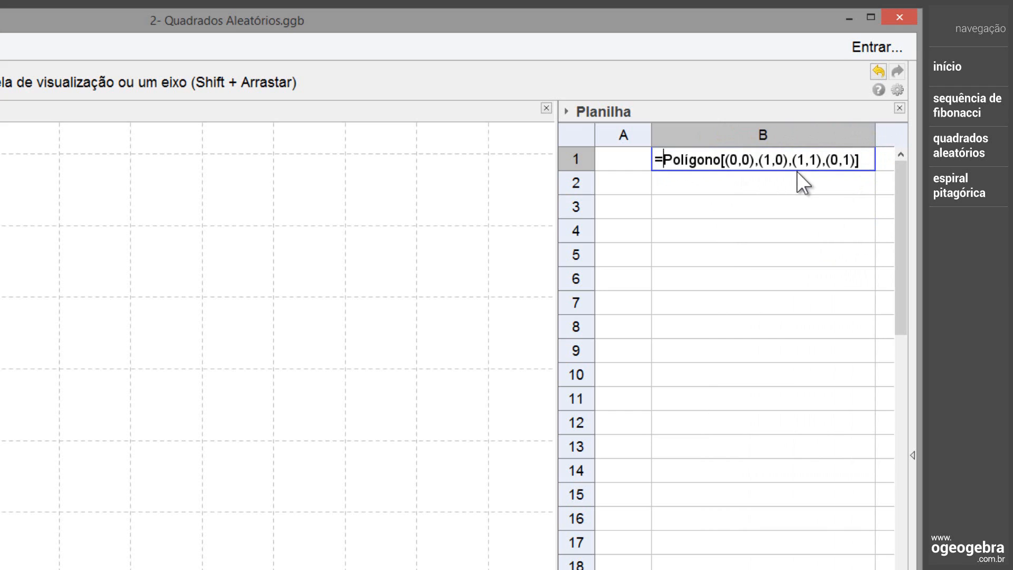
pyautogui.click(867, 163)
pyautogui.press('Return')
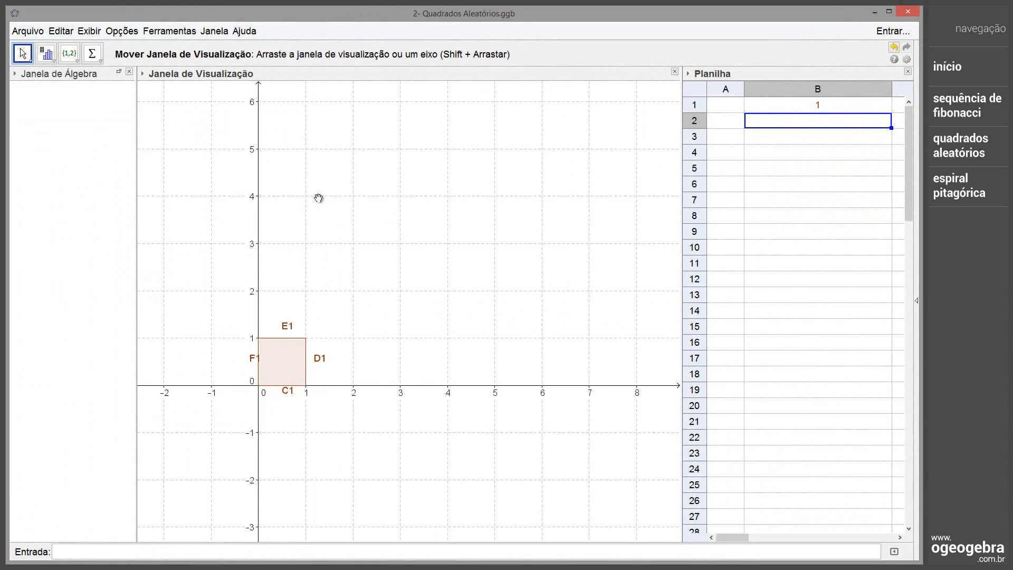
# - Hide the labels of the square's four side segments, showing the auxiliary objects in the algebra view only while doing so
pyautogui.click(15, 74)
pyautogui.click(17, 88)
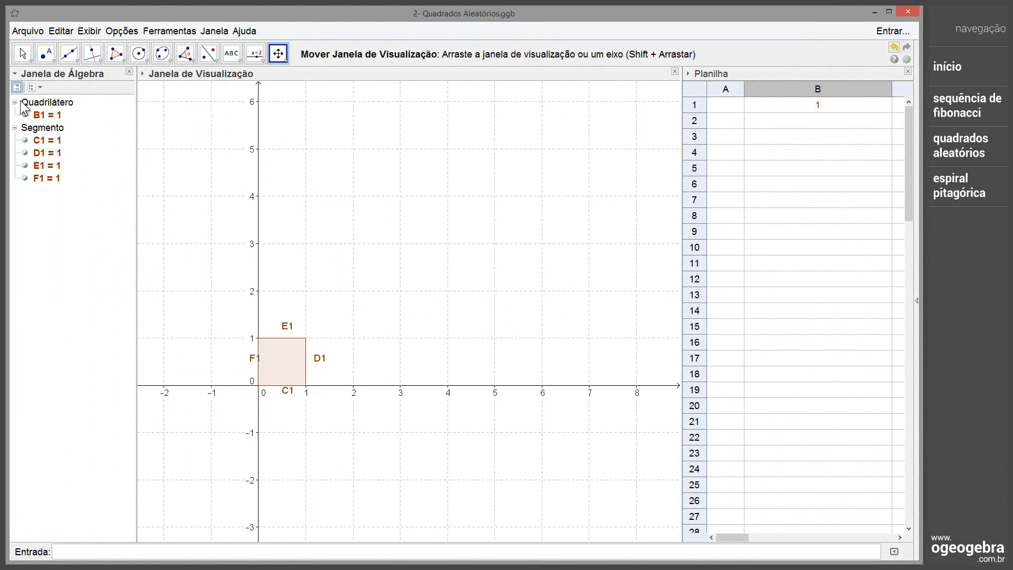
pyautogui.rightClick(35, 131)
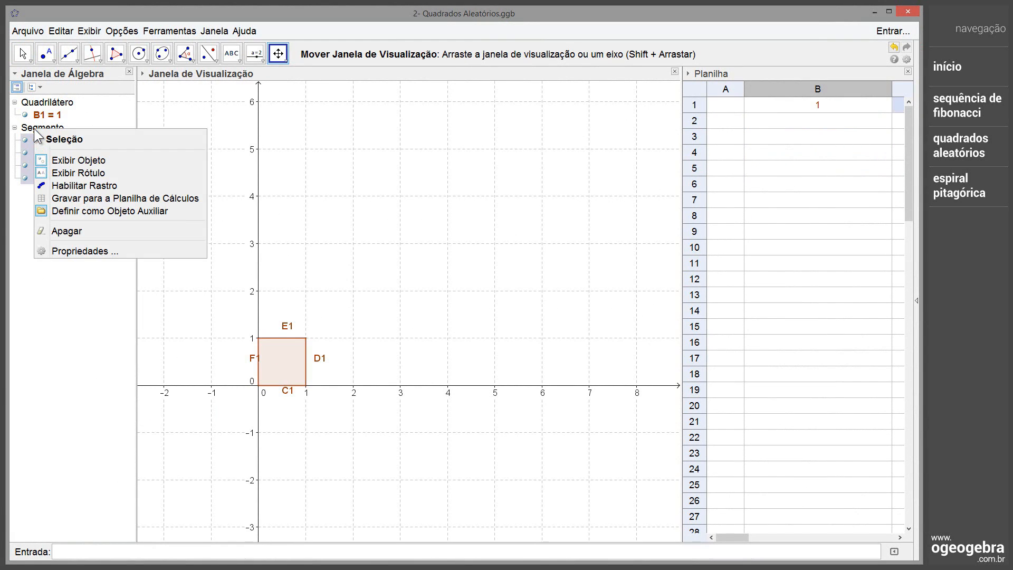
pyautogui.click(75, 173)
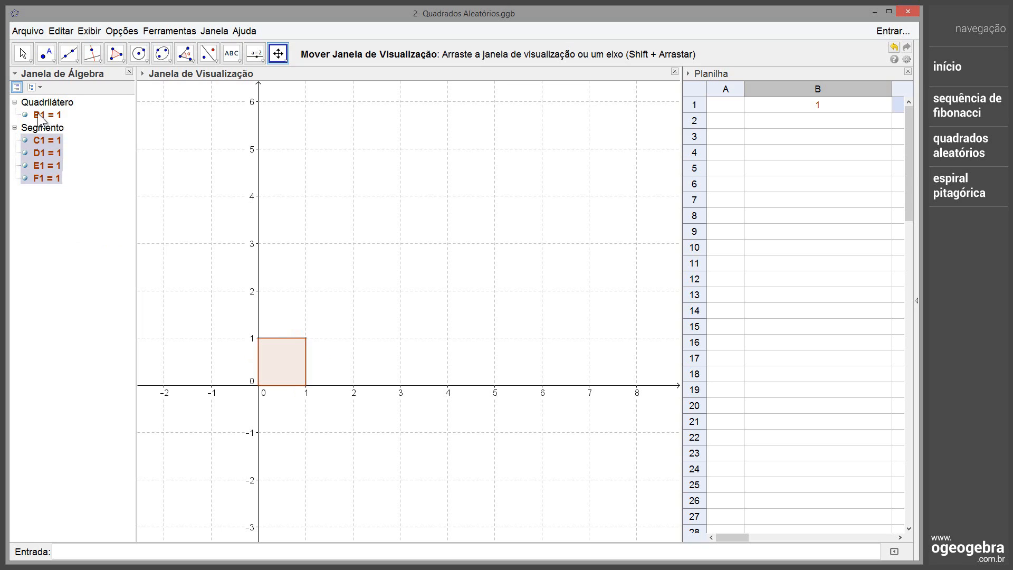
pyautogui.click(17, 88)
pyautogui.press('Escape')
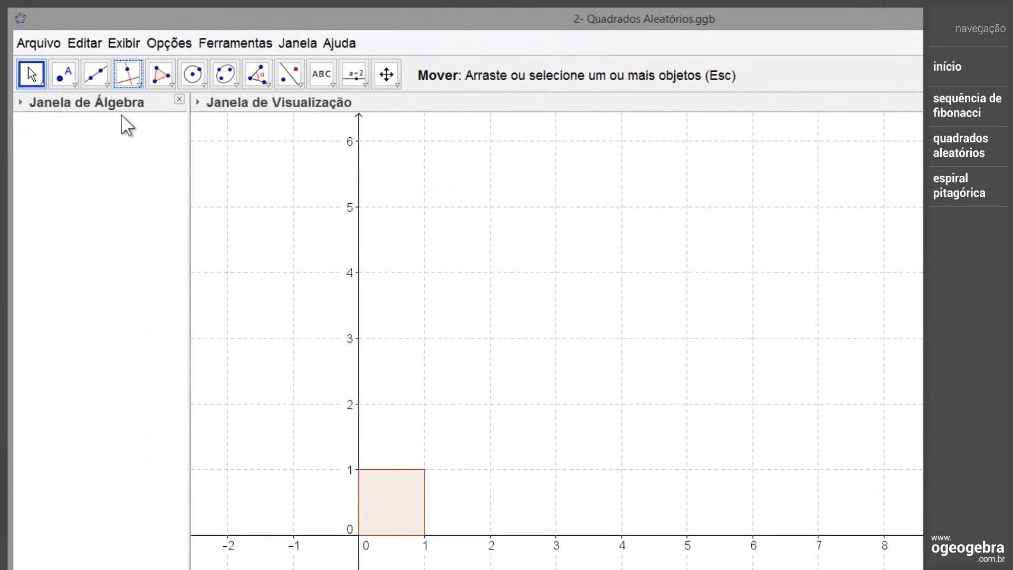
# - Draw vectors in both directions along each diagonal of the square, between (0,0) and (1,1) and between (0,1) and (1,0)
pyautogui.click(108, 84)
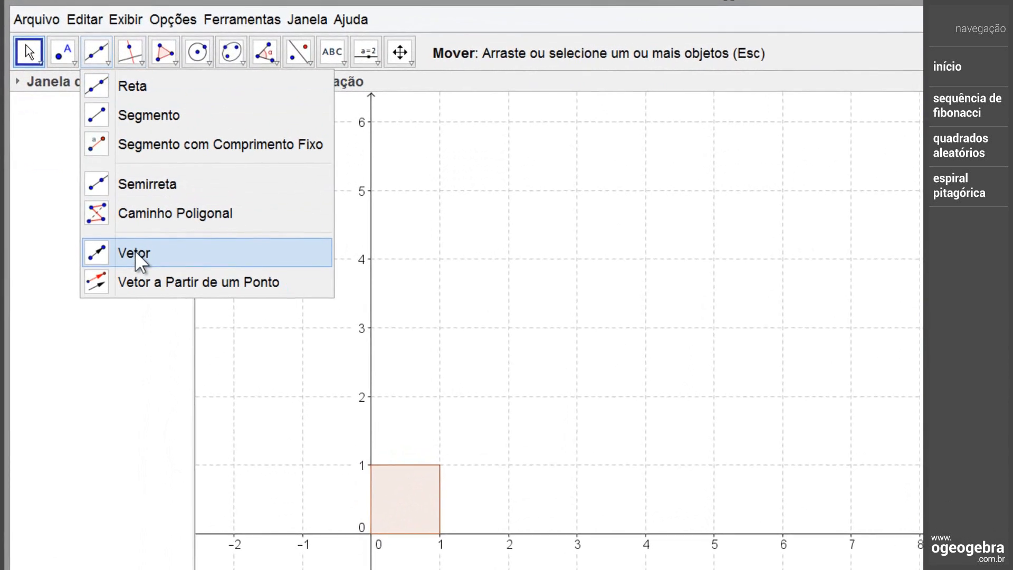
pyautogui.click(136, 253)
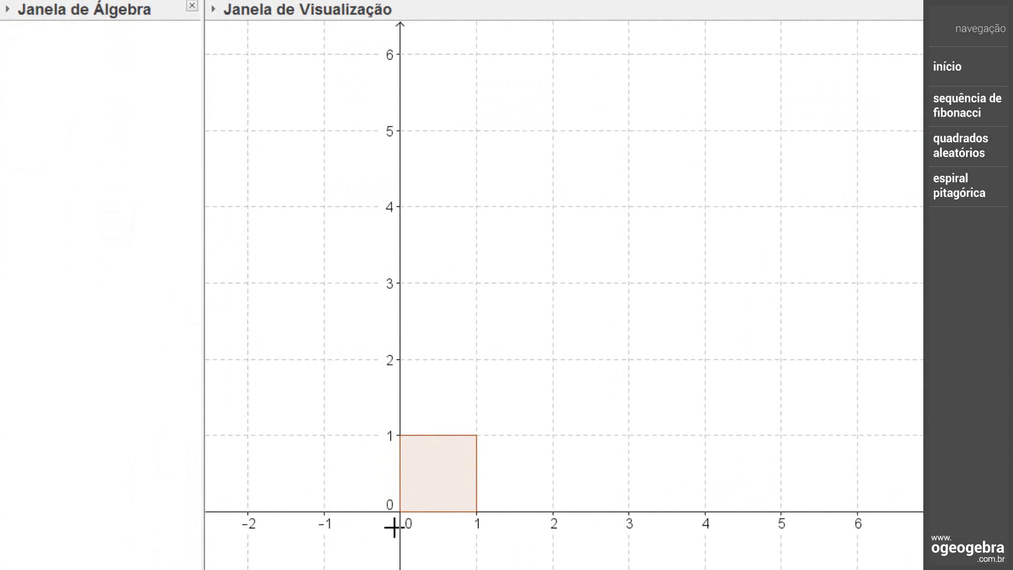
pyautogui.click(401, 513)
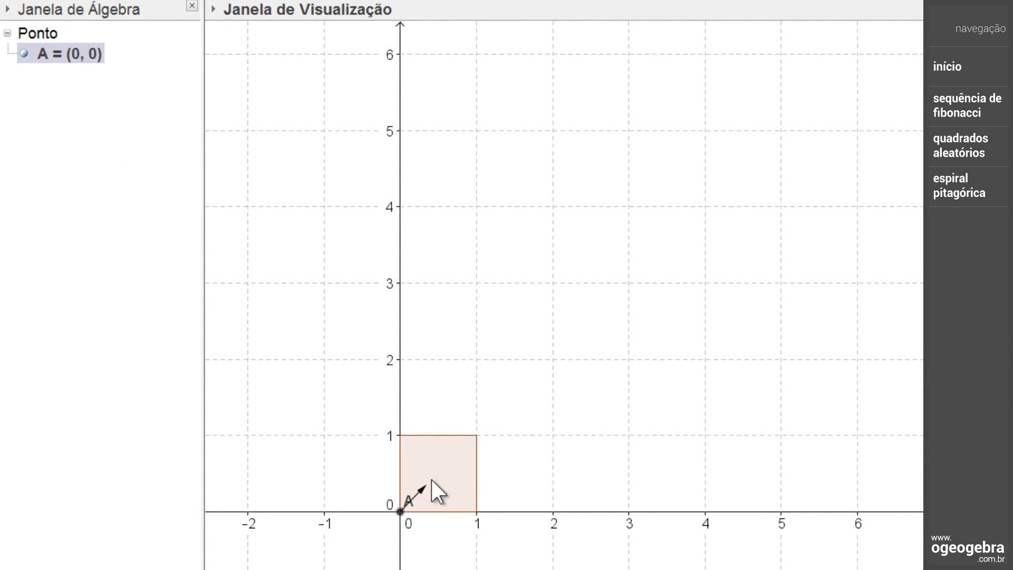
pyautogui.click(478, 437)
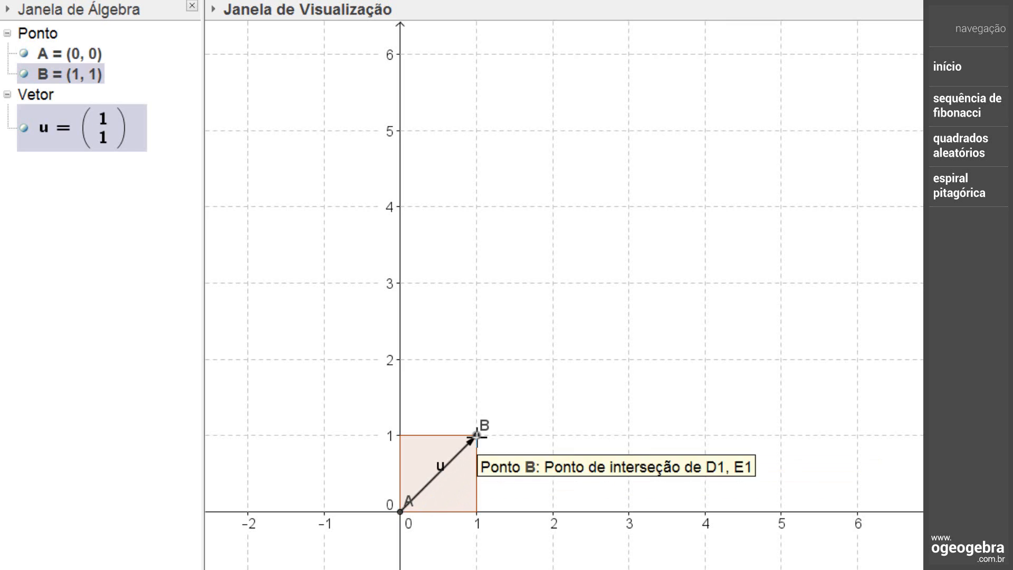
pyautogui.click(402, 512)
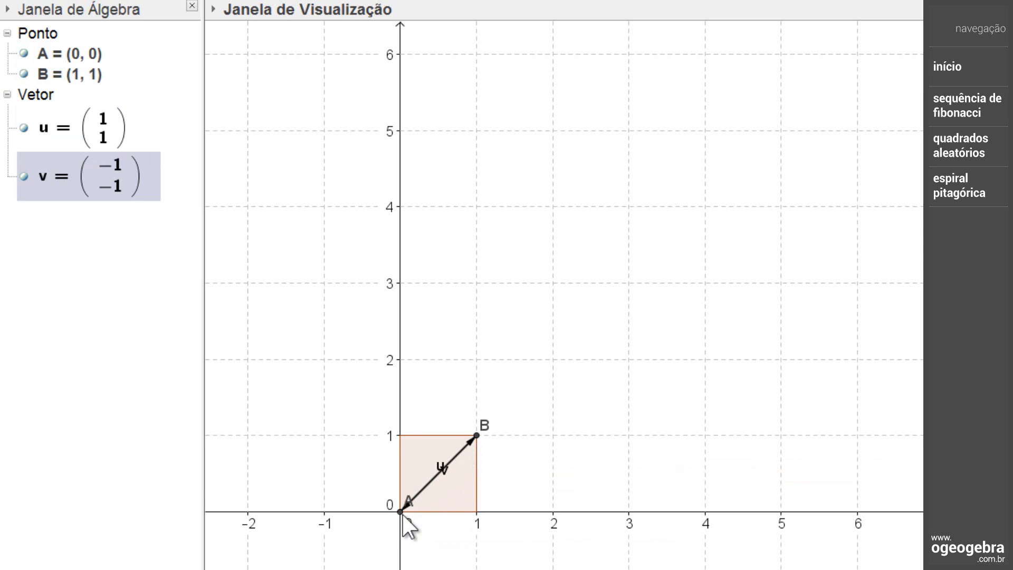
pyautogui.click(401, 435)
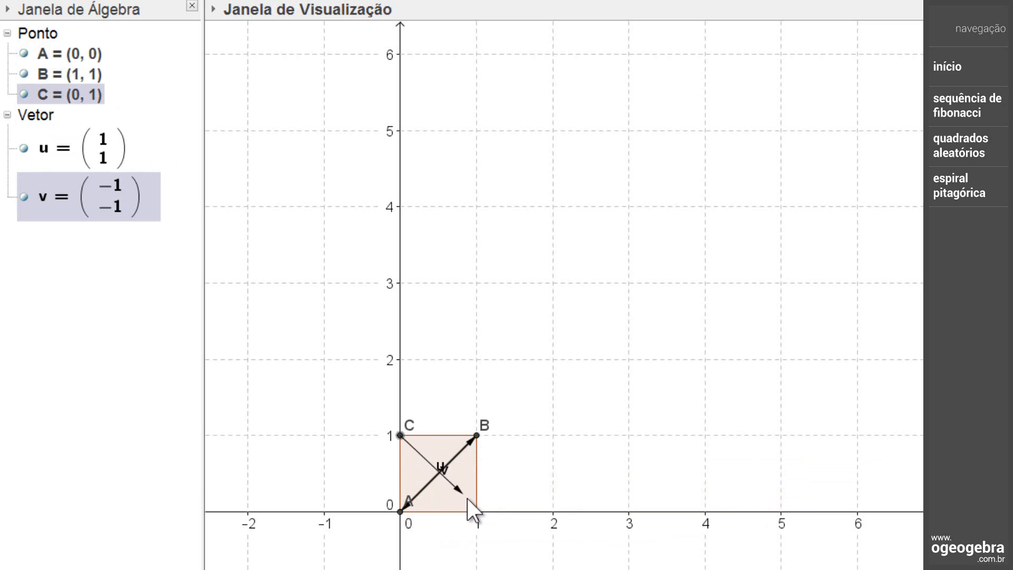
pyautogui.click(476, 511)
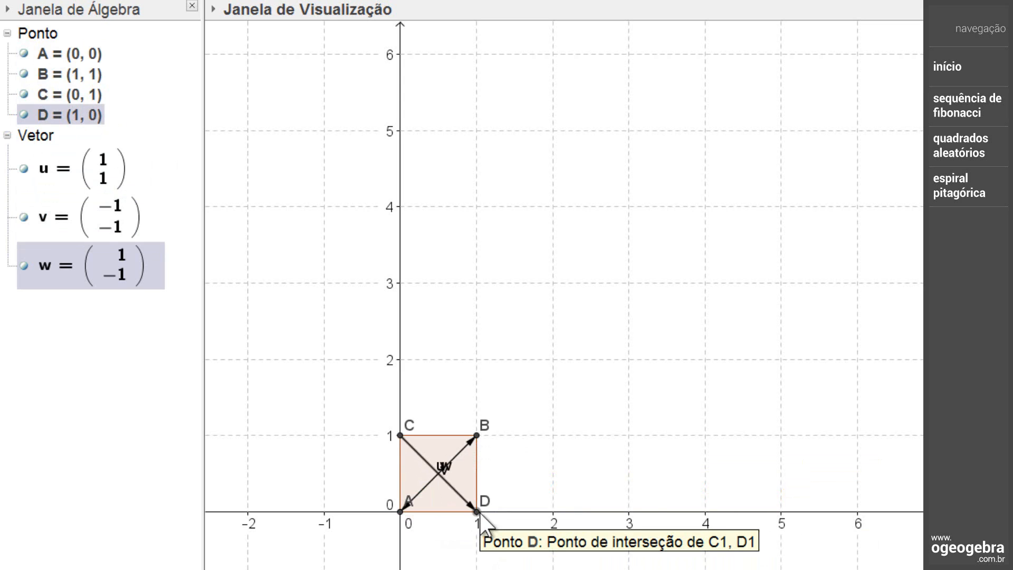
pyautogui.click(400, 436)
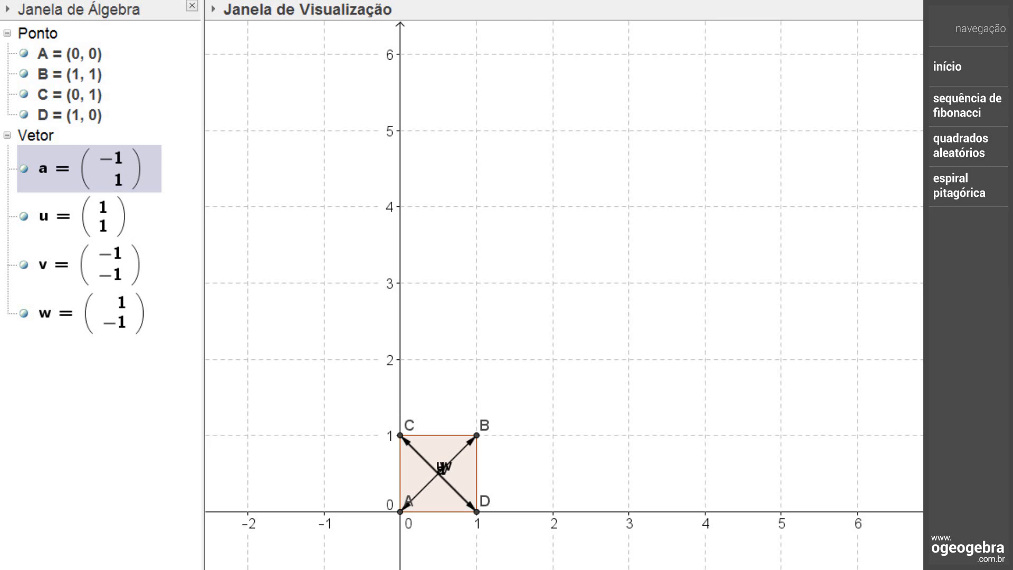
pyautogui.press('Escape')
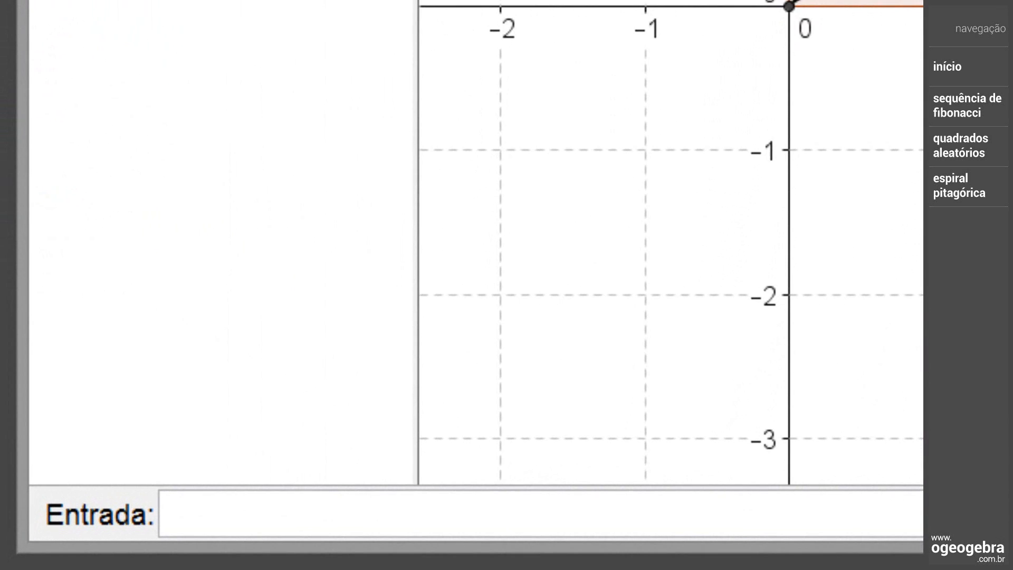
# - Create the list L={a,u,v,w} and widen the algebra view to fit the whole list
pyautogui.write('L')
pyautogui.write('={a,')
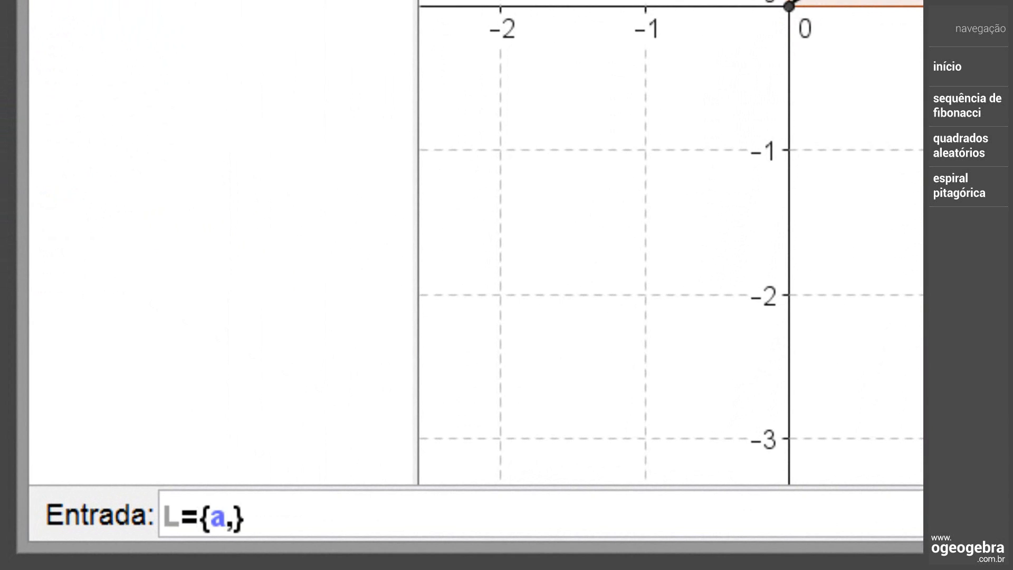
pyautogui.write('u,v,w')
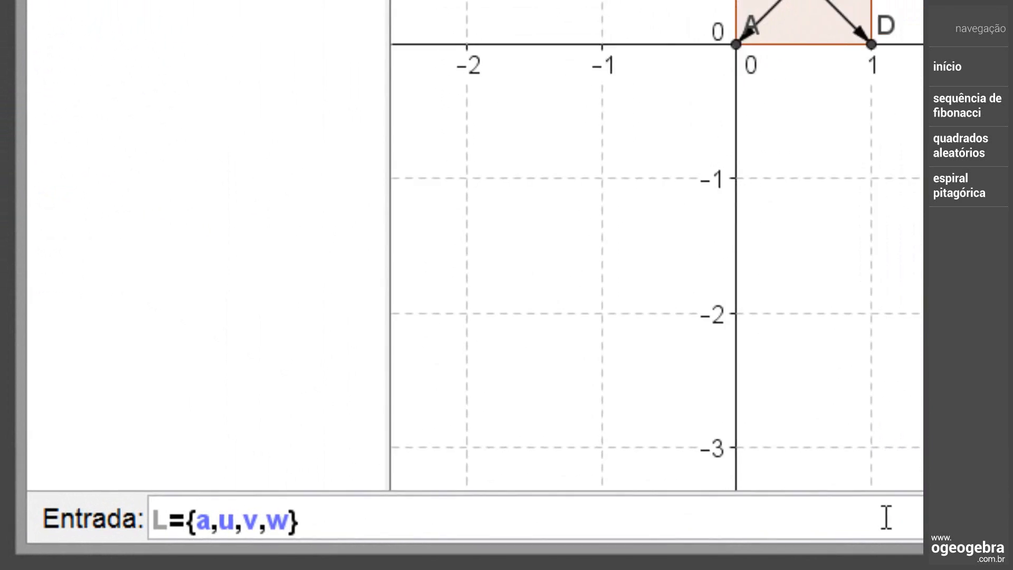
pyautogui.press('Return')
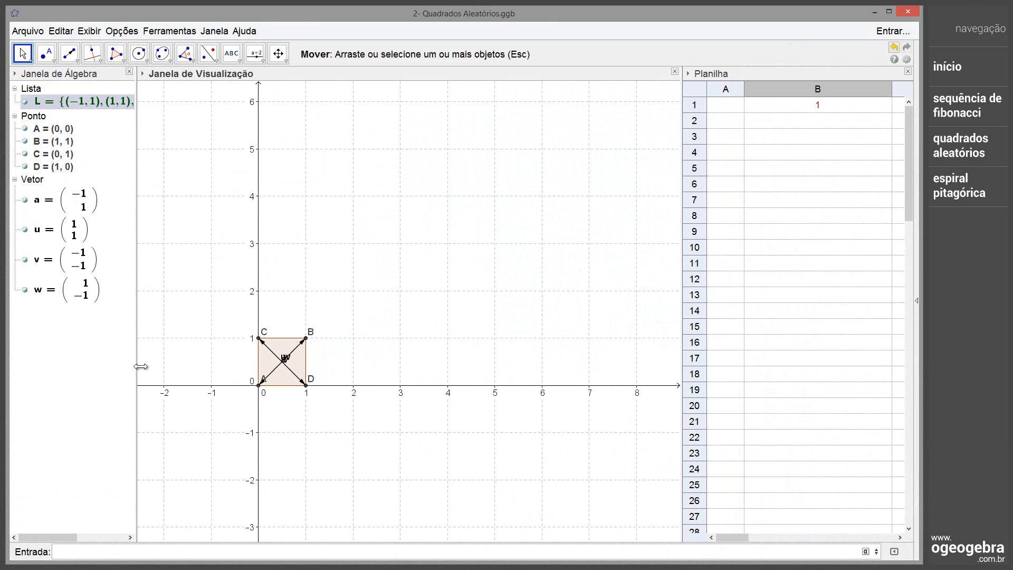
pyautogui.moveTo(140, 366); pyautogui.dragTo(231, 371)
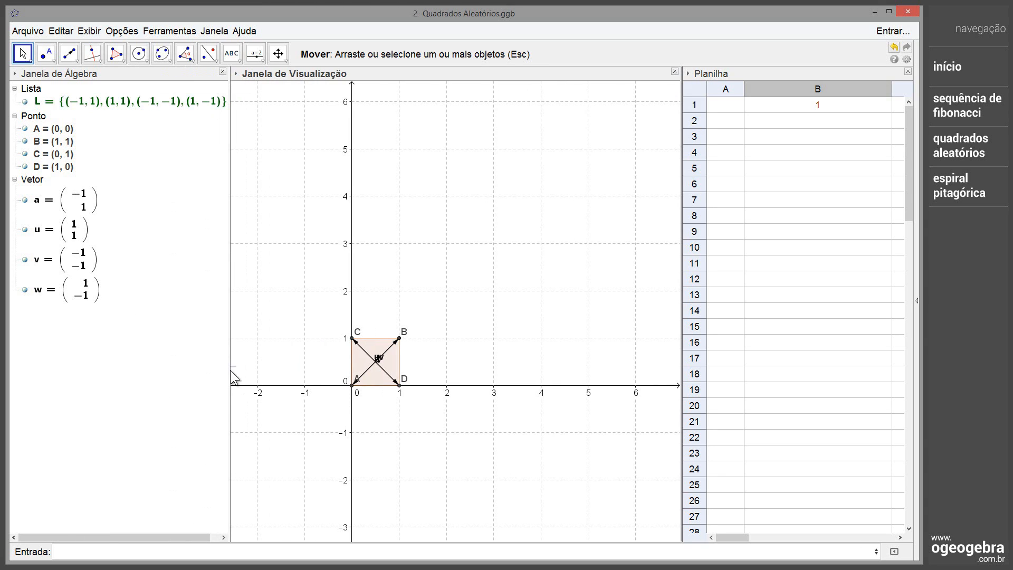
# - Hide all four vectors and all four points in the graphics view, leaving only the square displayed
pyautogui.click(33, 180)
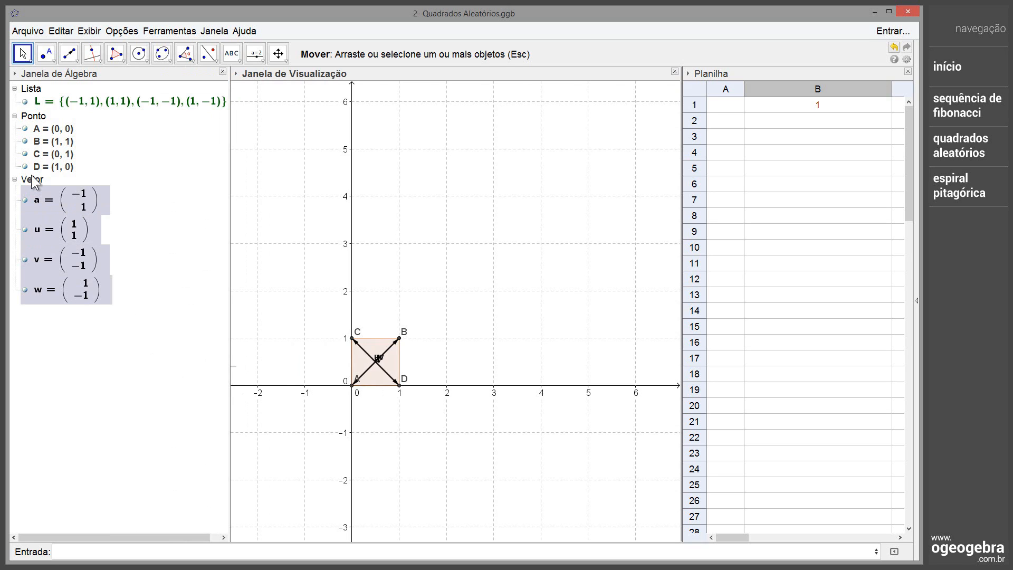
pyautogui.rightClick(33, 179)
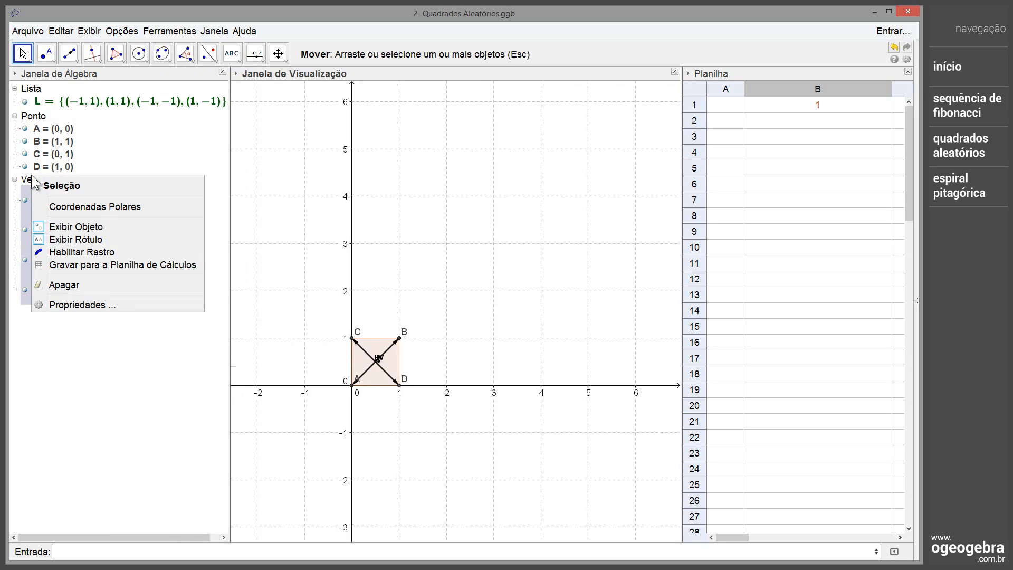
pyautogui.click(74, 227)
pyautogui.click(32, 116)
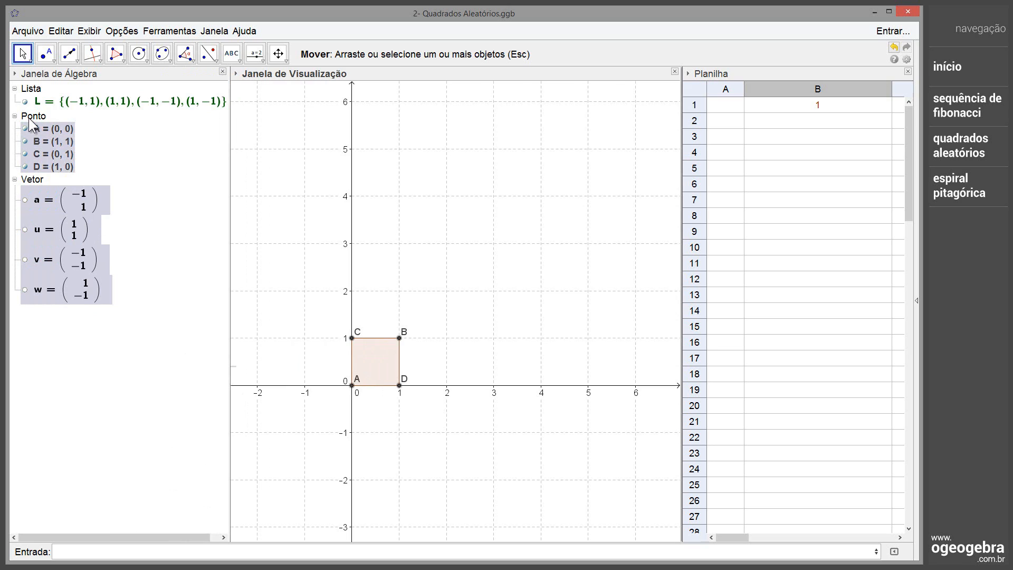
pyautogui.rightClick(33, 117)
pyautogui.click(74, 169)
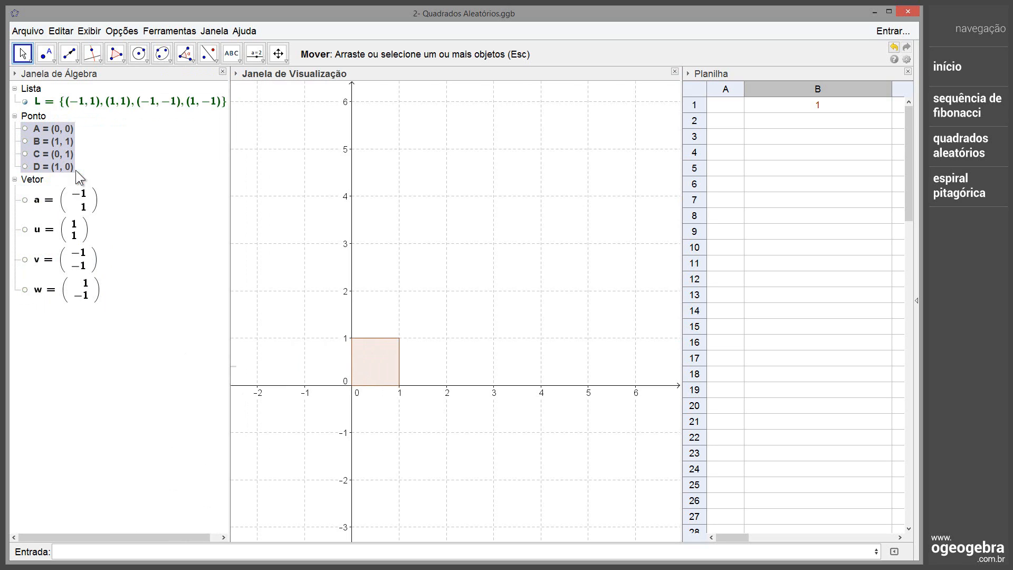
pyautogui.click(141, 213)
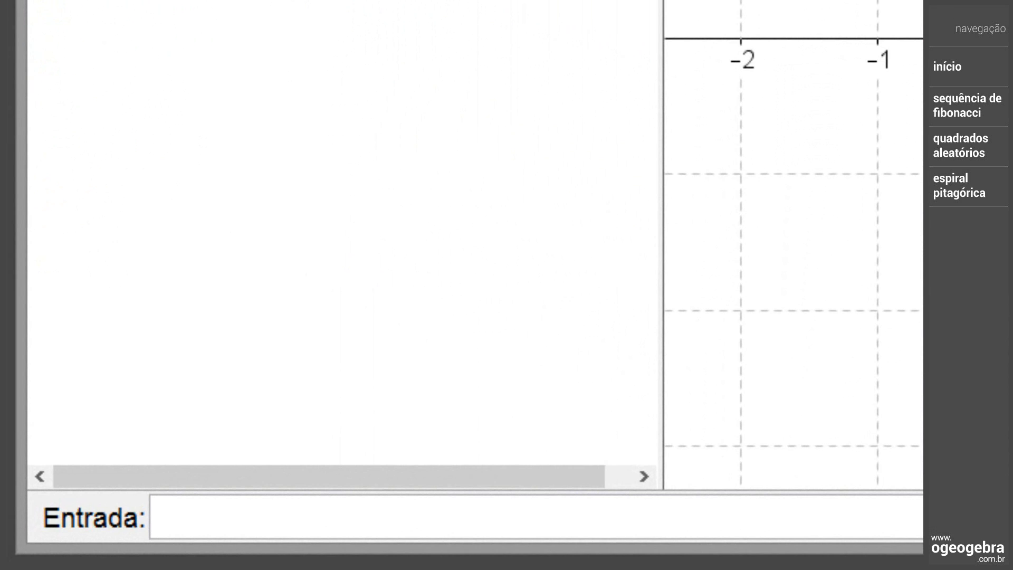
# - Compose the command EscolherElementoAleatoriamente[L] in the input bar, copy it, and clear the input bar without running it
pyautogui.write('Es')
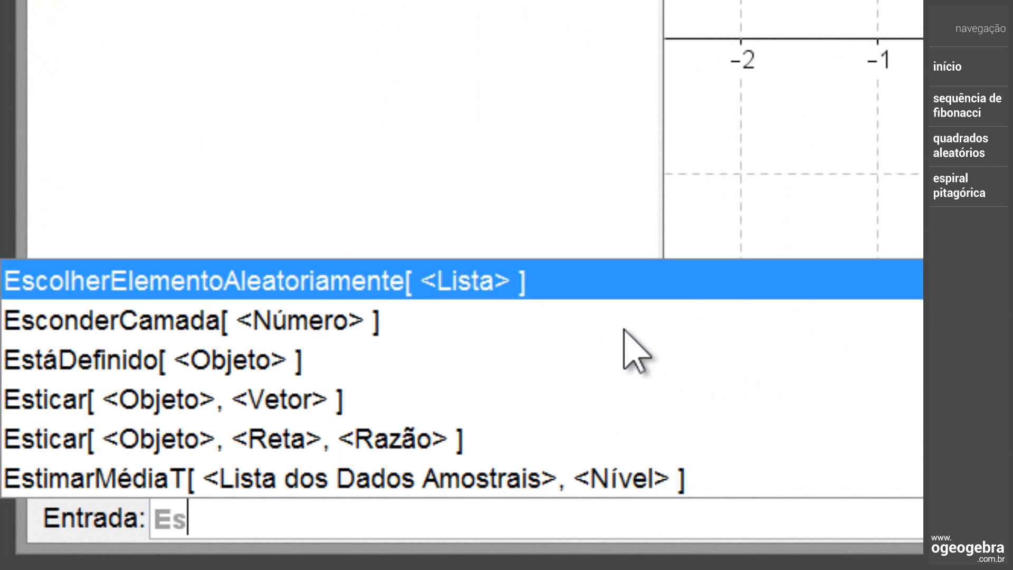
pyautogui.click(373, 289)
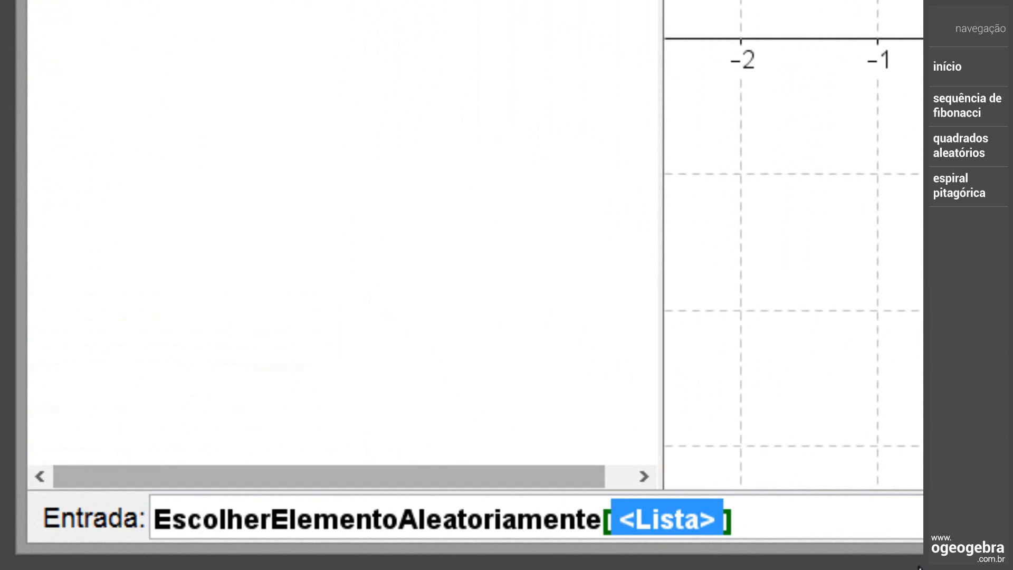
pyautogui.write('L')
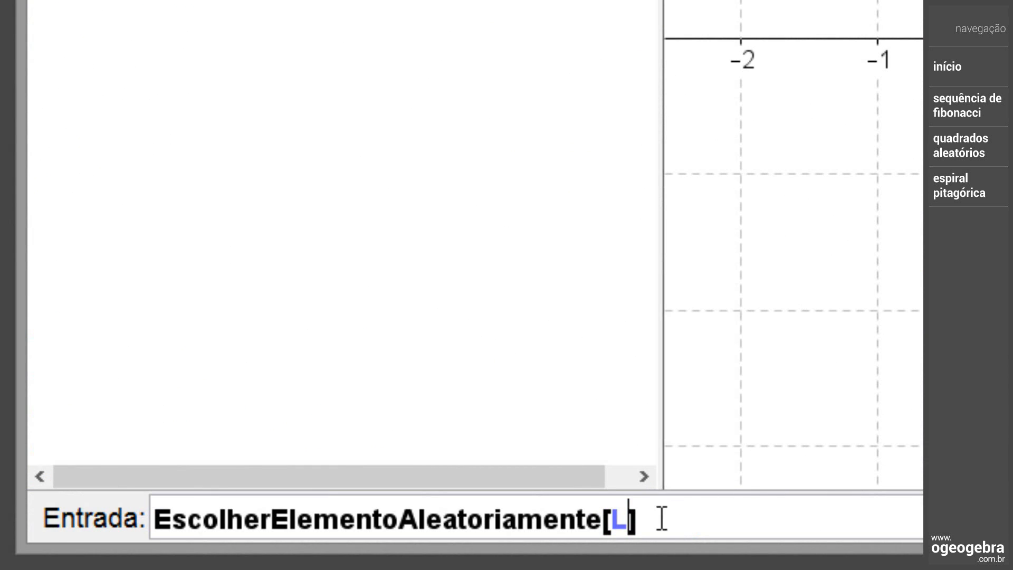
pyautogui.moveTo(635, 524); pyautogui.dragTo(448, 507)
pyautogui.moveTo(209, 504); pyautogui.dragTo(118, 537)
pyautogui.hotkey('ctrl', 'c')
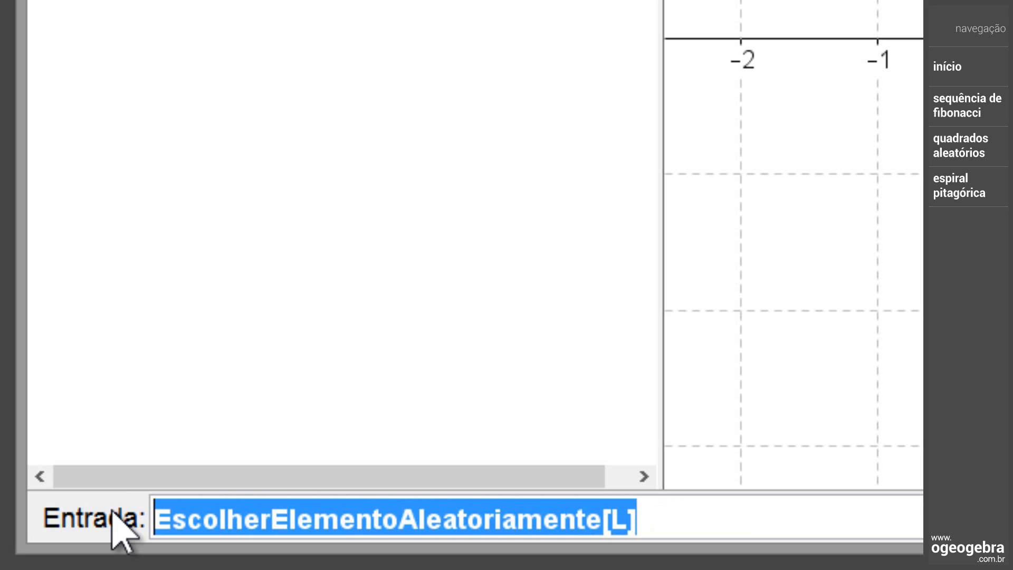
pyautogui.press('BackSpace')
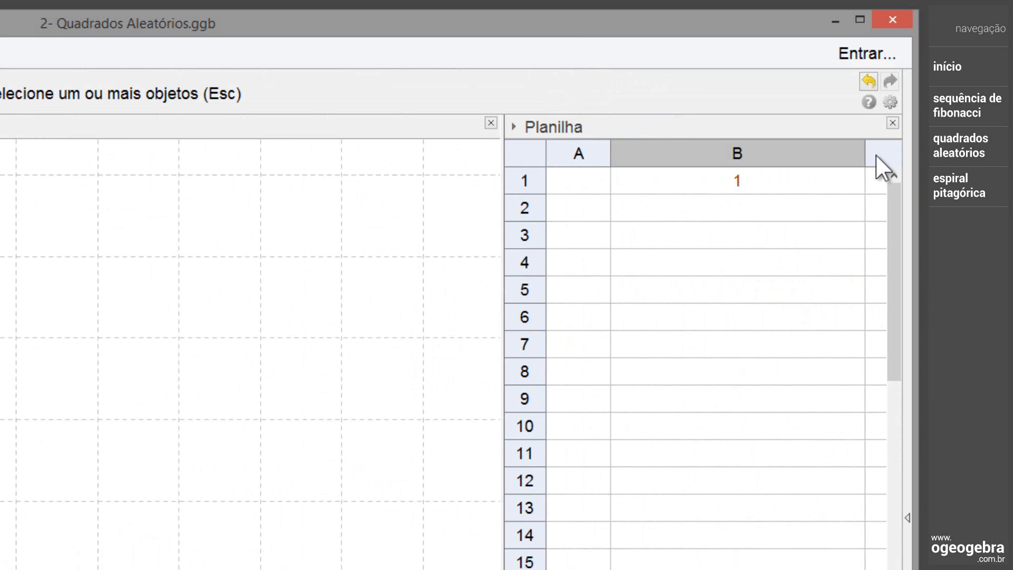
# - Narrow column B, widen column A, and enter =EscolherElementoAleatoriamente[L] in cell A2
pyautogui.moveTo(863, 154); pyautogui.dragTo(688, 207)
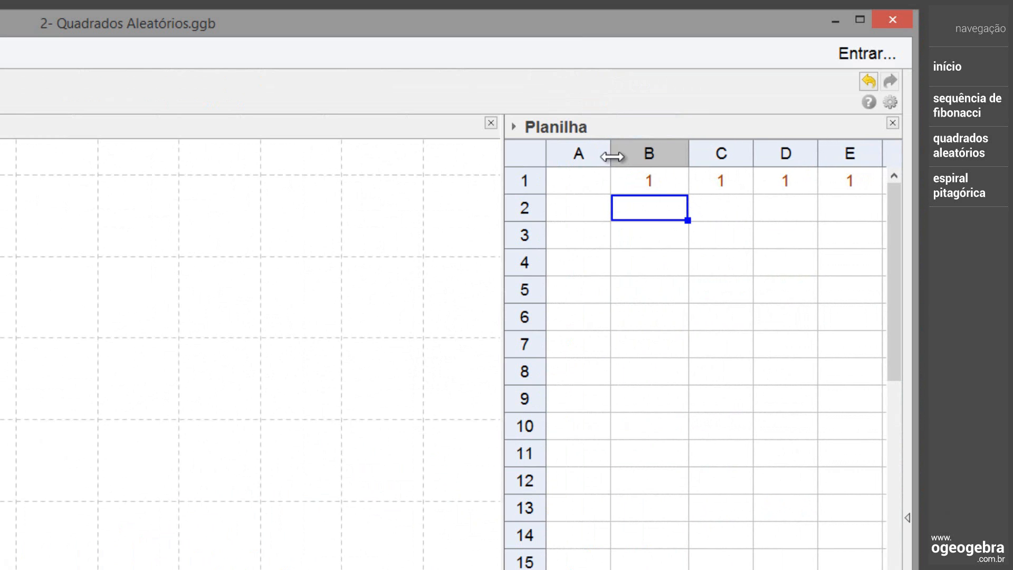
pyautogui.moveTo(611, 156); pyautogui.dragTo(819, 168)
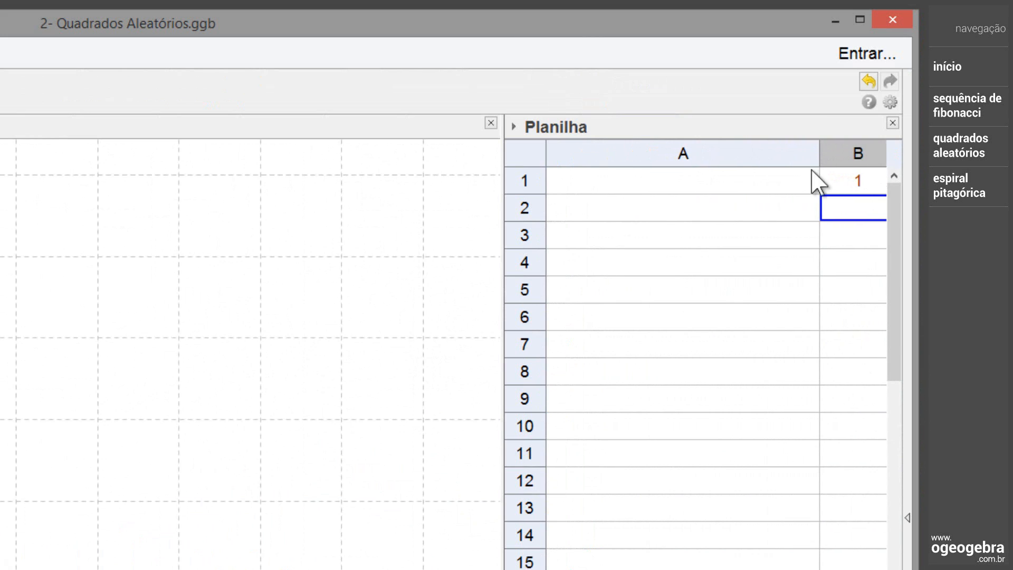
pyautogui.click(572, 213)
pyautogui.click(571, 213)
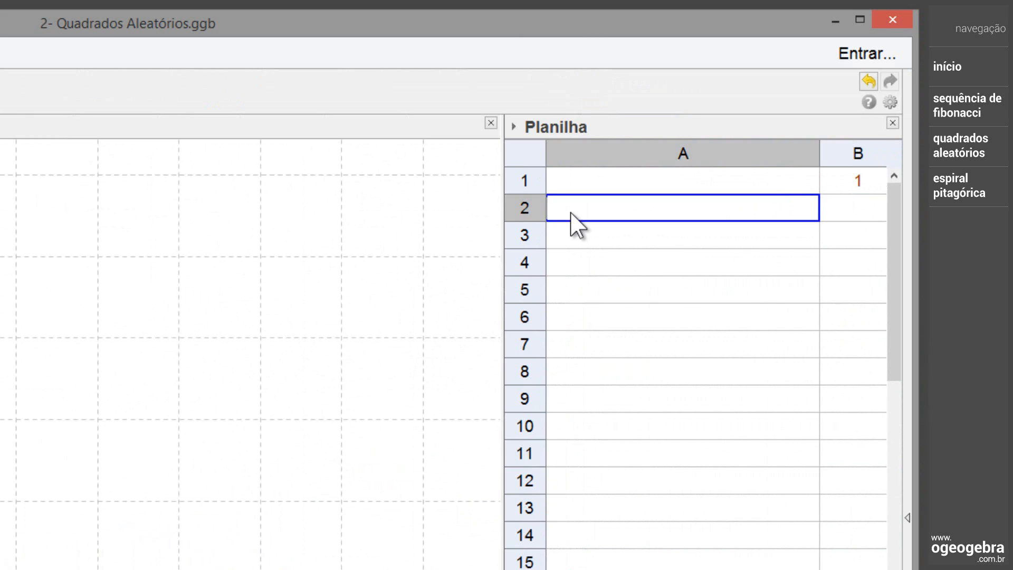
pyautogui.write('=')
pyautogui.hotkey('ctrl', 'v')
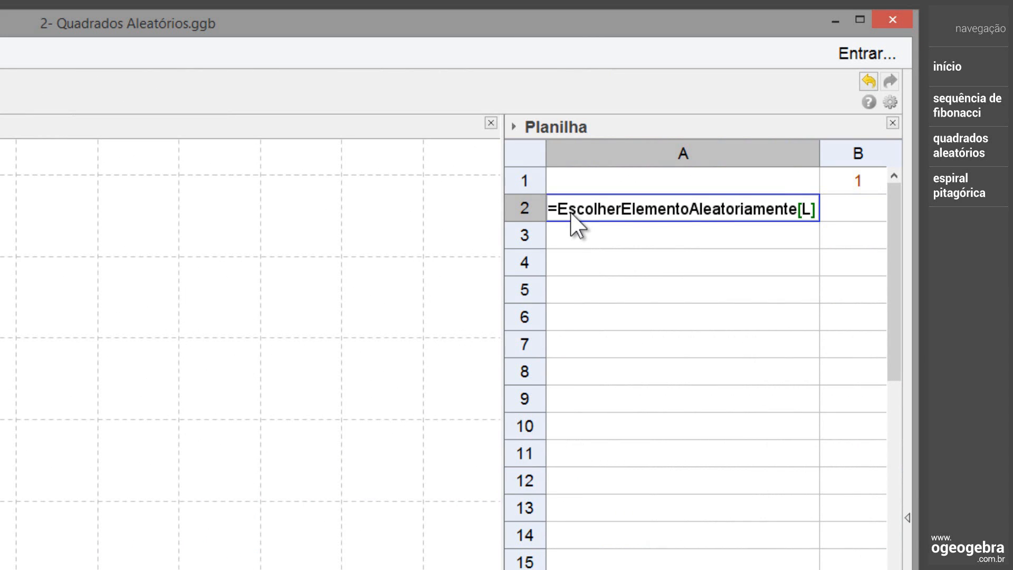
pyautogui.press('Return')
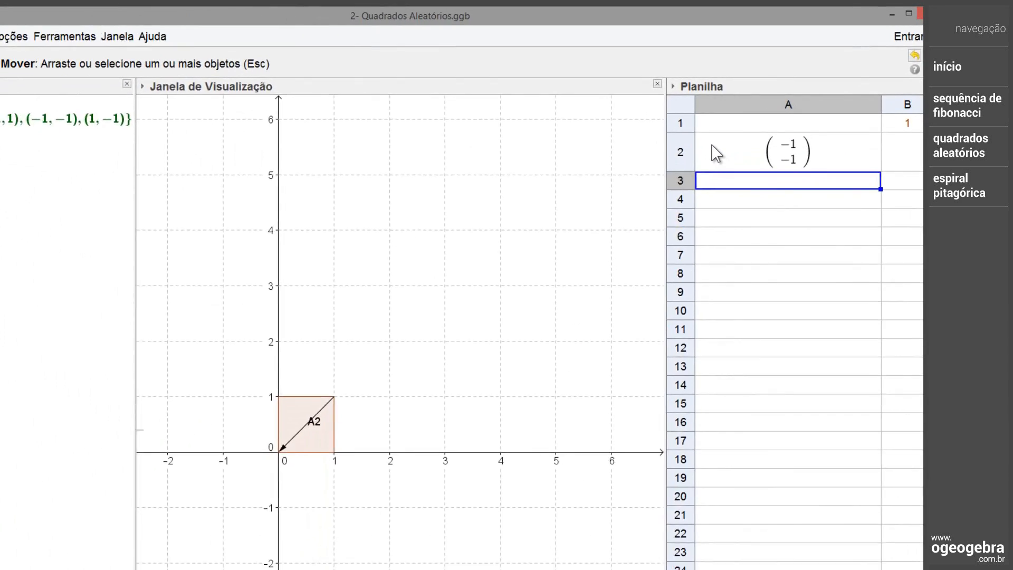
# - Hide the vector of cell A2 in the graphics view and fill its formula down column A to at least row 14
pyautogui.click(753, 134)
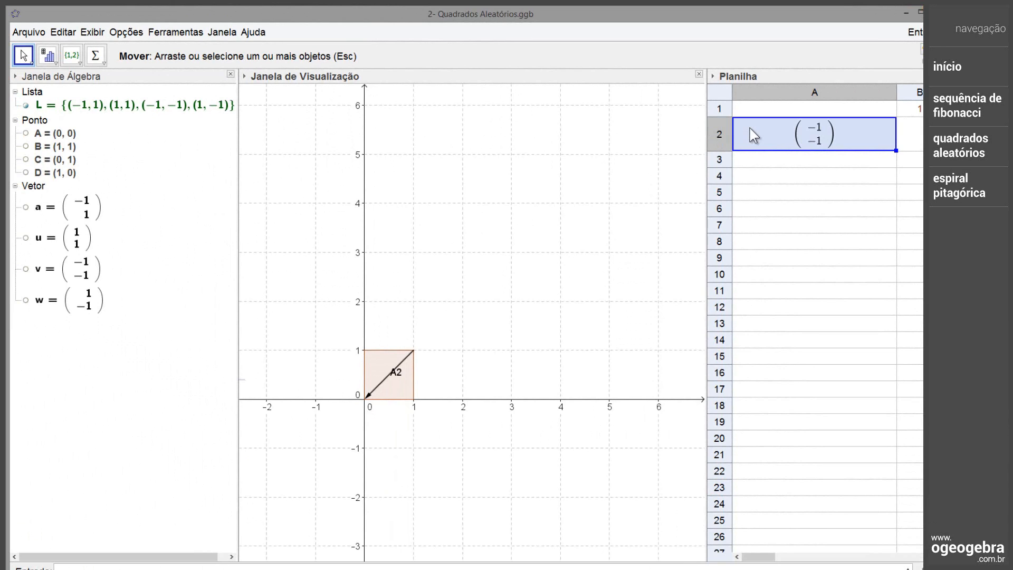
pyautogui.rightClick(775, 132)
pyautogui.click(774, 165)
pyautogui.moveTo(895, 154); pyautogui.dragTo(873, 435)
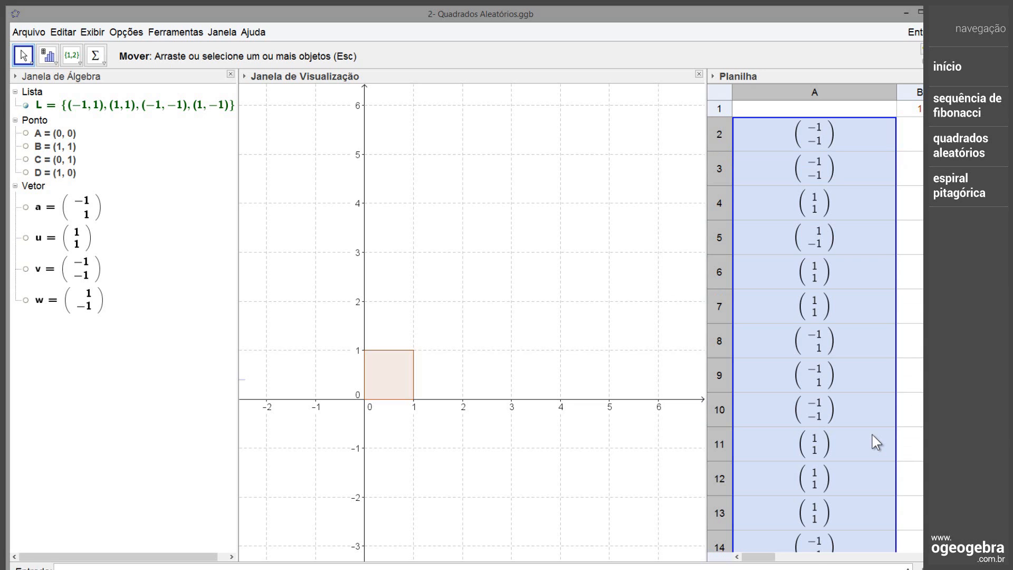
pyautogui.click(917, 319)
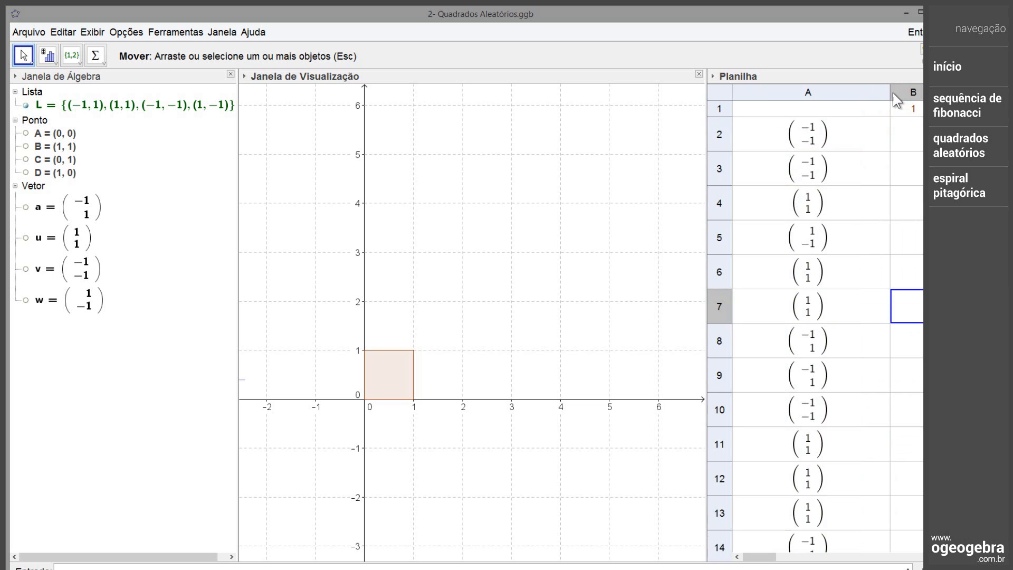
# - Narrow column A, widen column B, and enter =Transladar[B1,A2] in cell B2
pyautogui.moveTo(892, 93); pyautogui.dragTo(796, 123)
pyautogui.moveTo(839, 92); pyautogui.dragTo(930, 95)
pyautogui.click(844, 134)
pyautogui.write('=Tr')
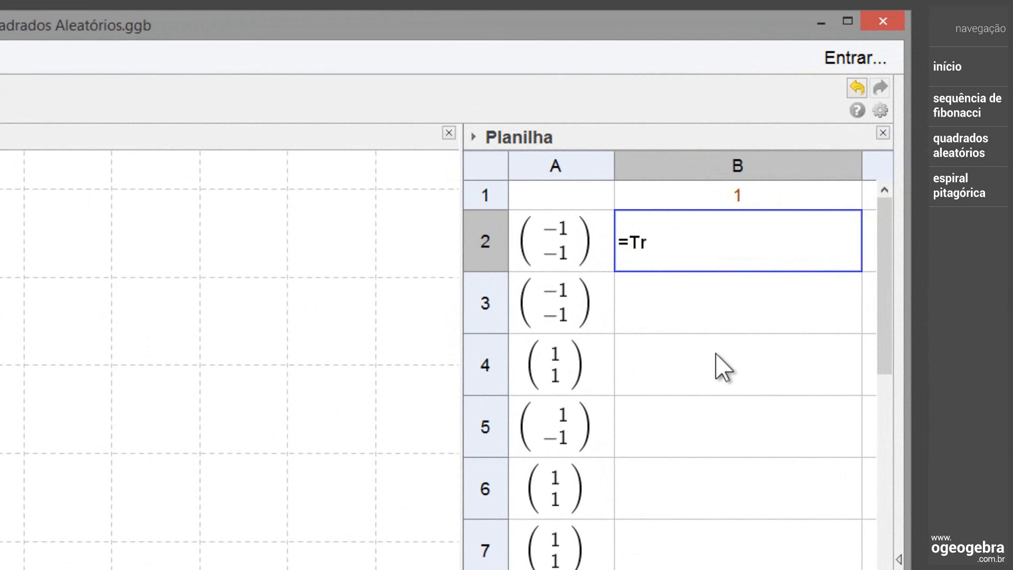
pyautogui.write('ansladar')
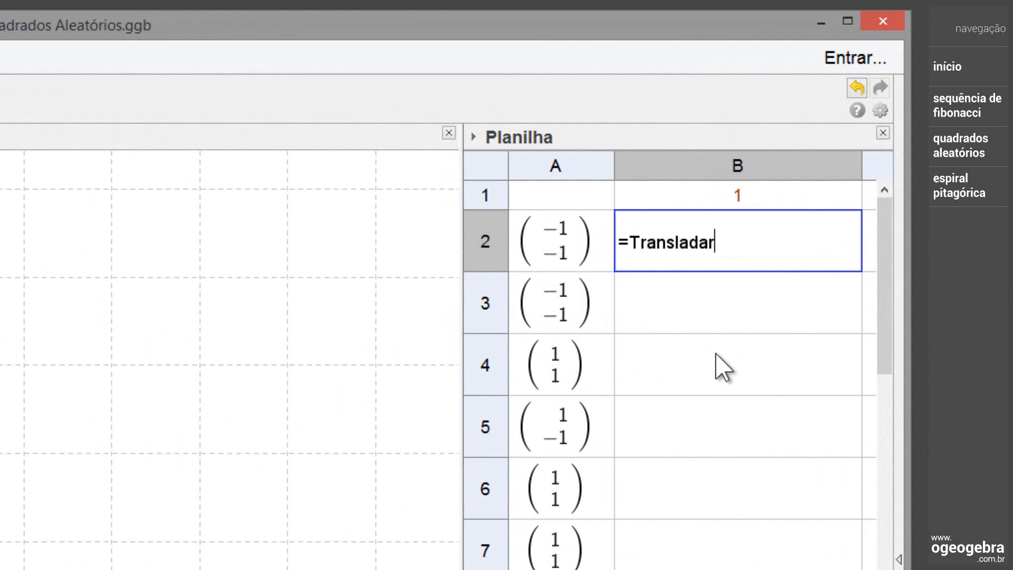
pyautogui.write('[B1,A2')
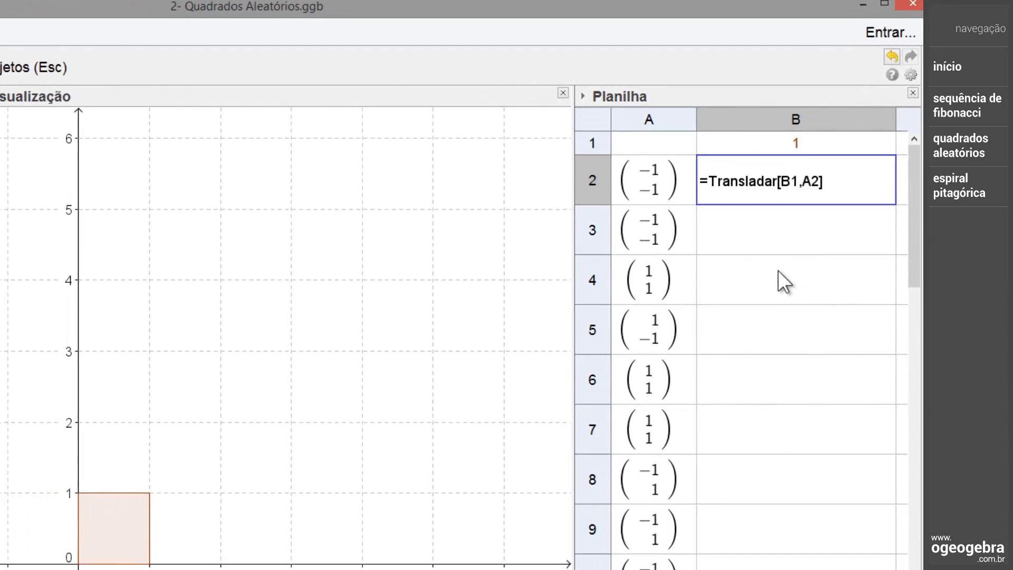
pyautogui.press('Return')
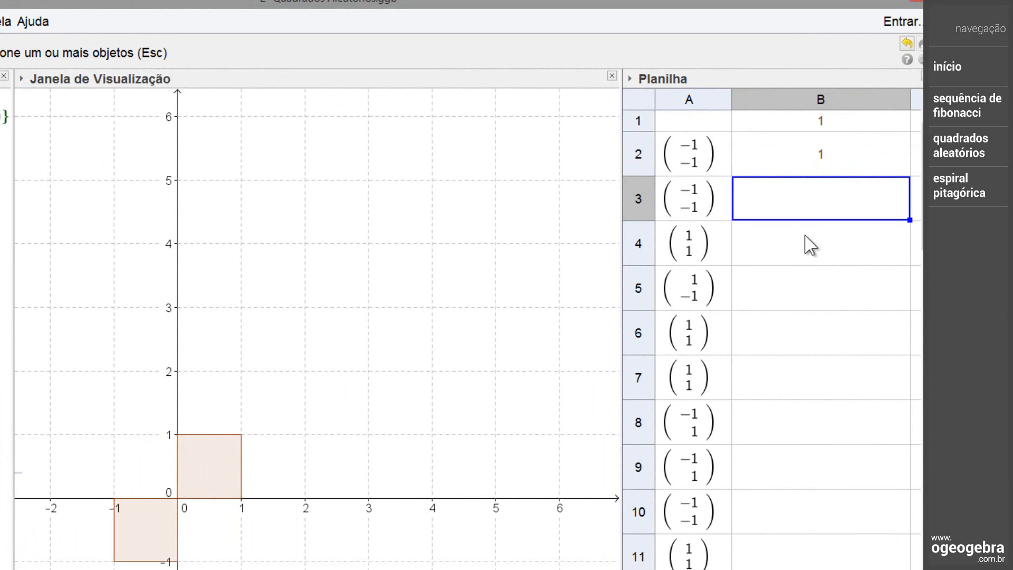
# - Fill the translation formula of cell B2 down column B through row 14 and fit the resulting squares in view
pyautogui.click(843, 170)
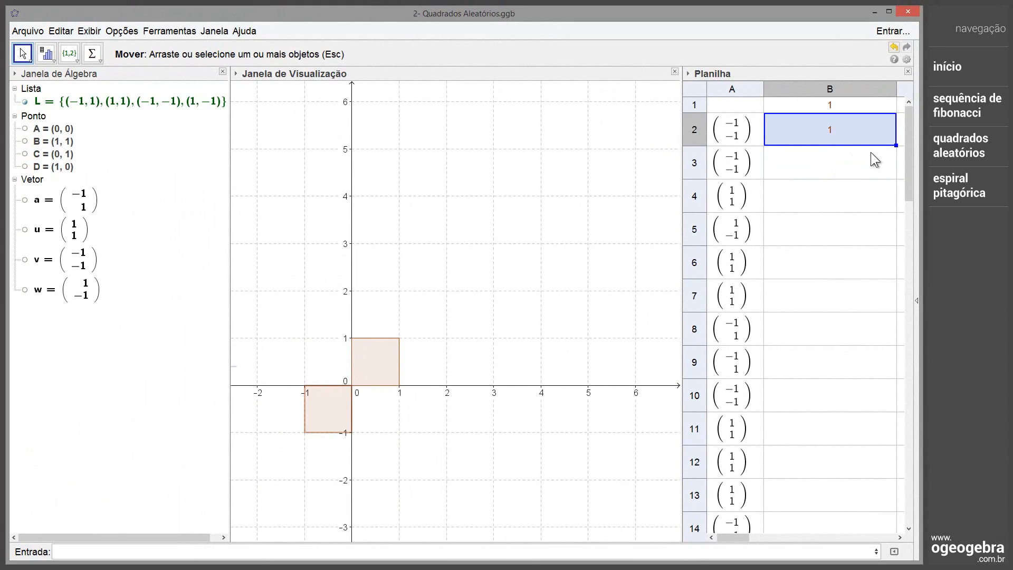
pyautogui.moveTo(897, 152); pyautogui.dragTo(832, 527)
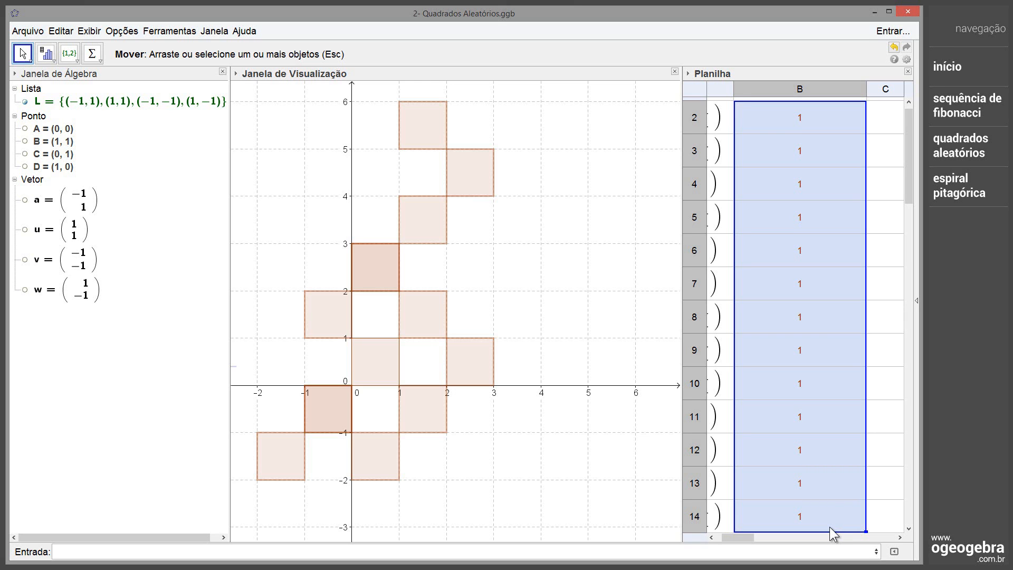
pyautogui.scroll(3, 484, 317)
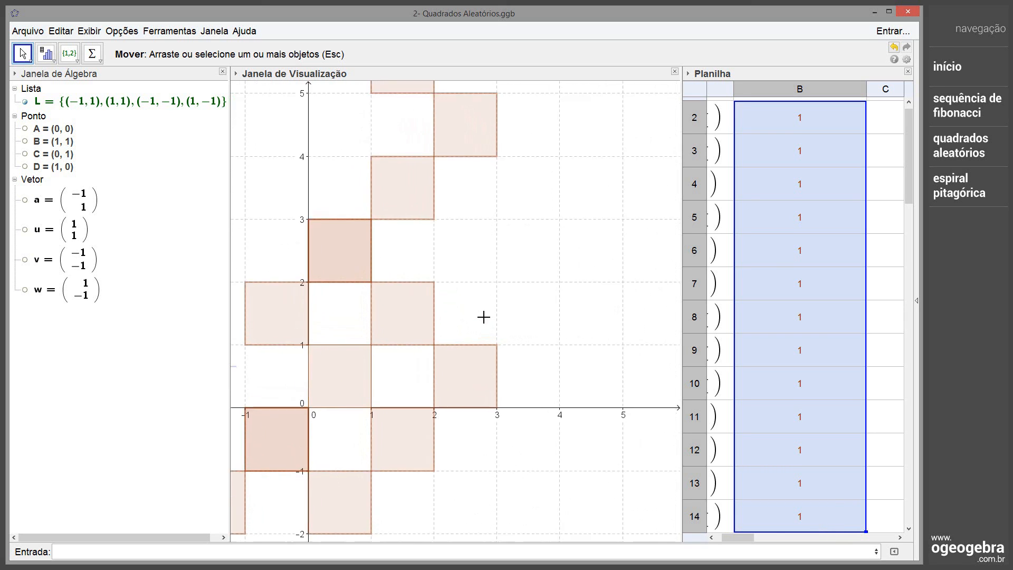
pyautogui.scroll(-11, 483, 317)
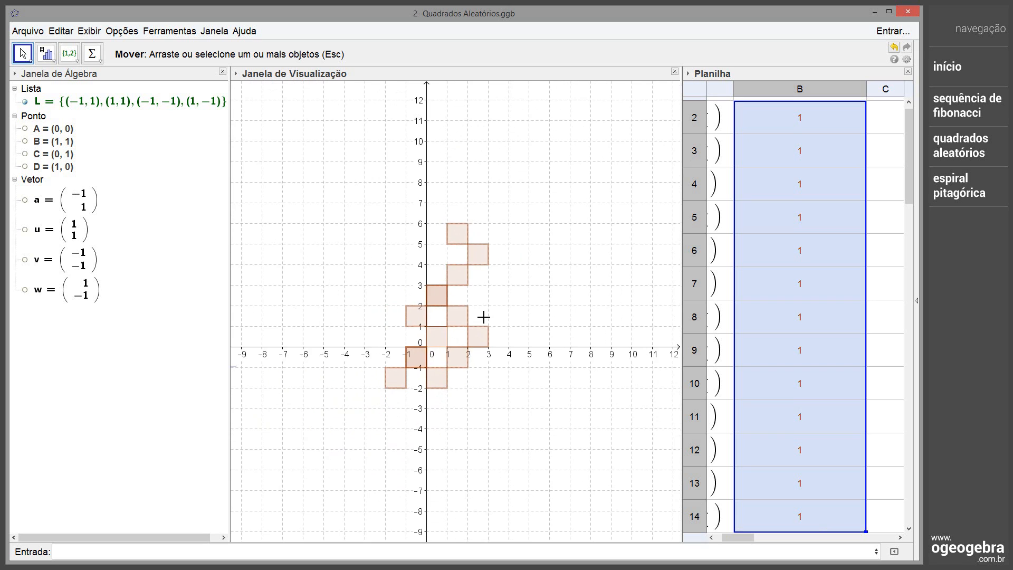
pyautogui.click(370, 146)
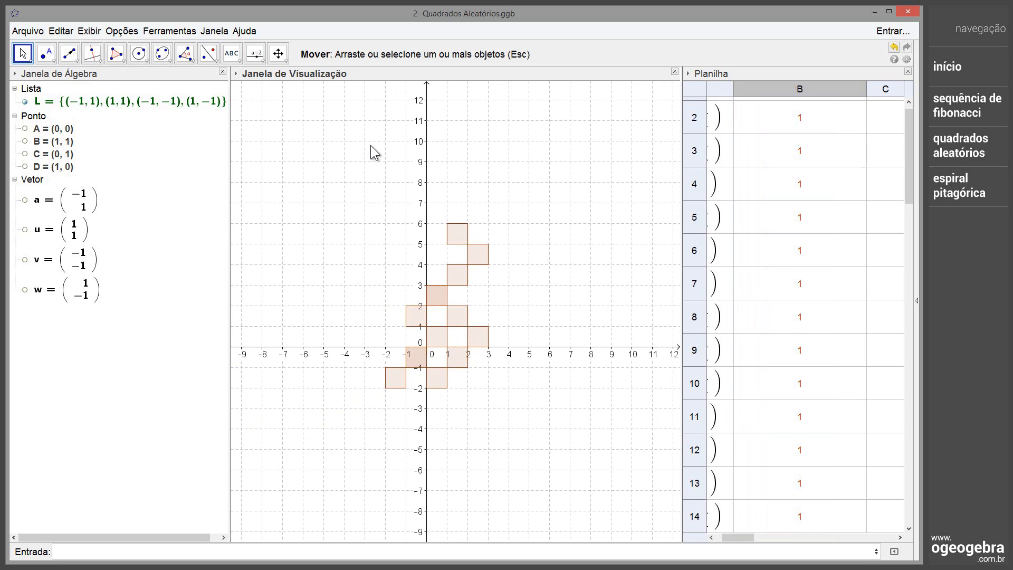
# - Hide the axes and grid of the graphics view and close the algebra view
pyautogui.click(278, 54)
pyautogui.rightClick(317, 169)
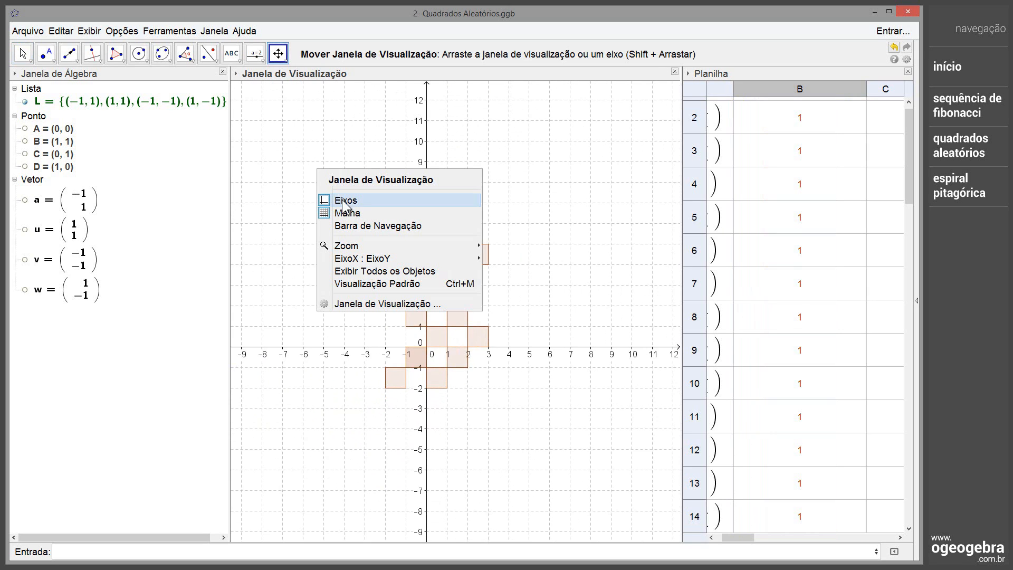
pyautogui.click(343, 201)
pyautogui.rightClick(345, 183)
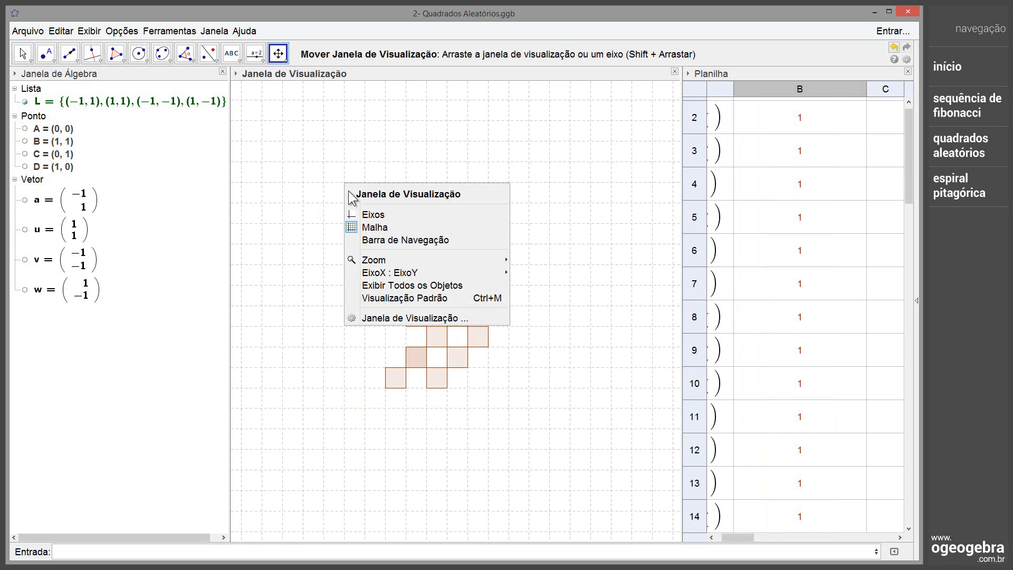
pyautogui.click(369, 226)
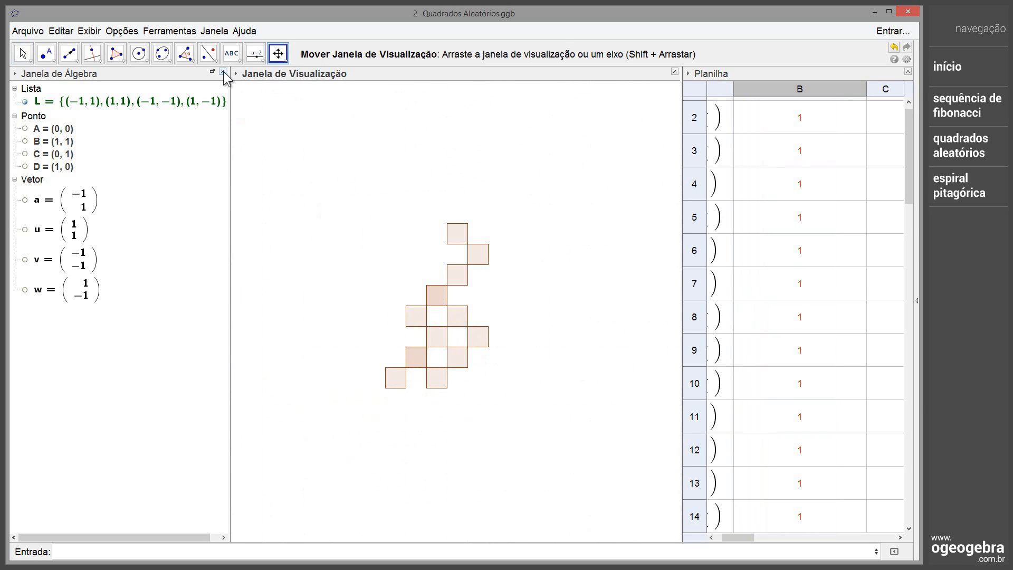
pyautogui.click(224, 75)
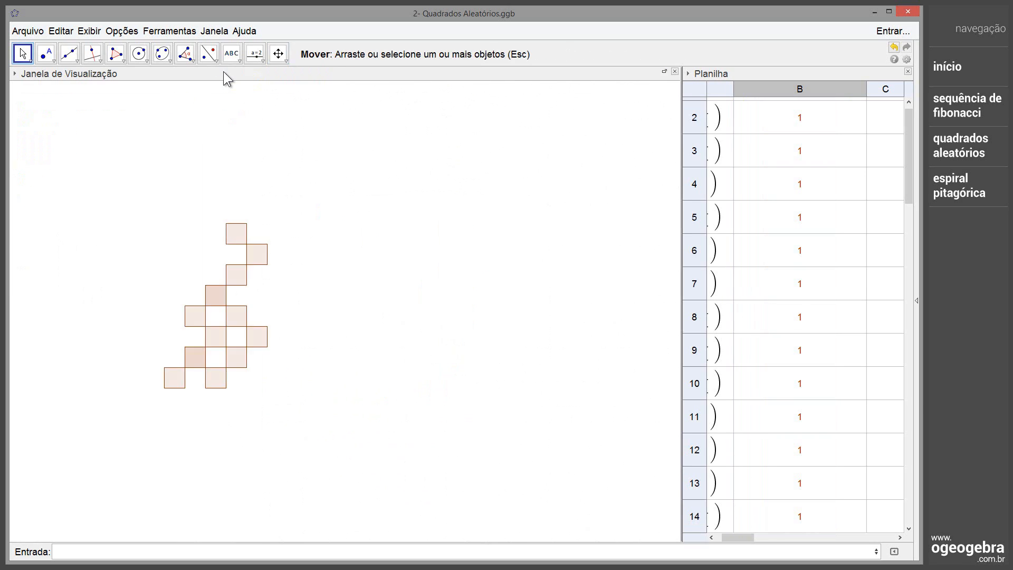
pyautogui.moveTo(340, 185); pyautogui.dragTo(444, 162)
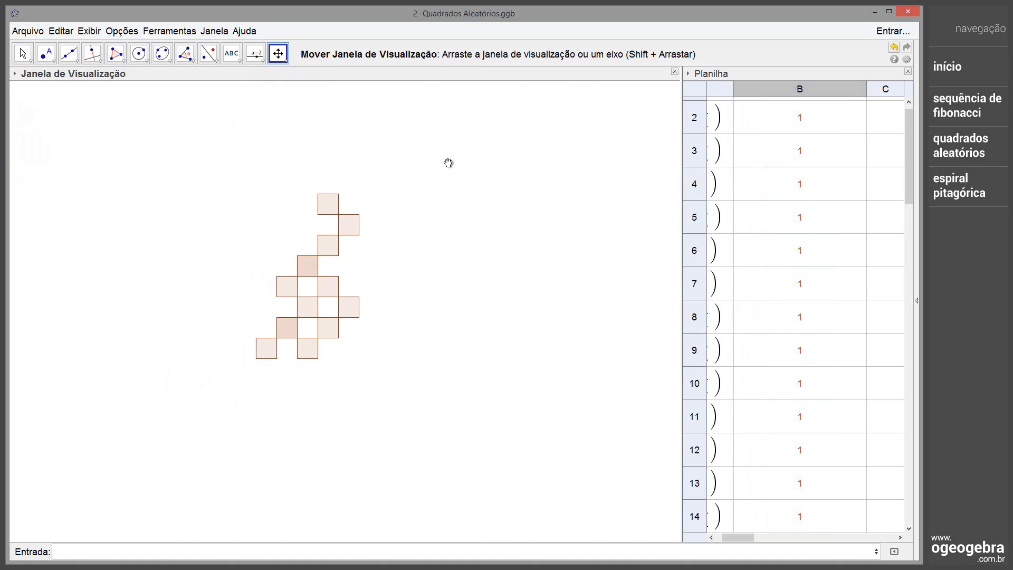
# - Select the darker overlapping square in the upper part of the figure to locate its cell in column B
pyautogui.moveTo(743, 535); pyautogui.dragTo(733, 535)
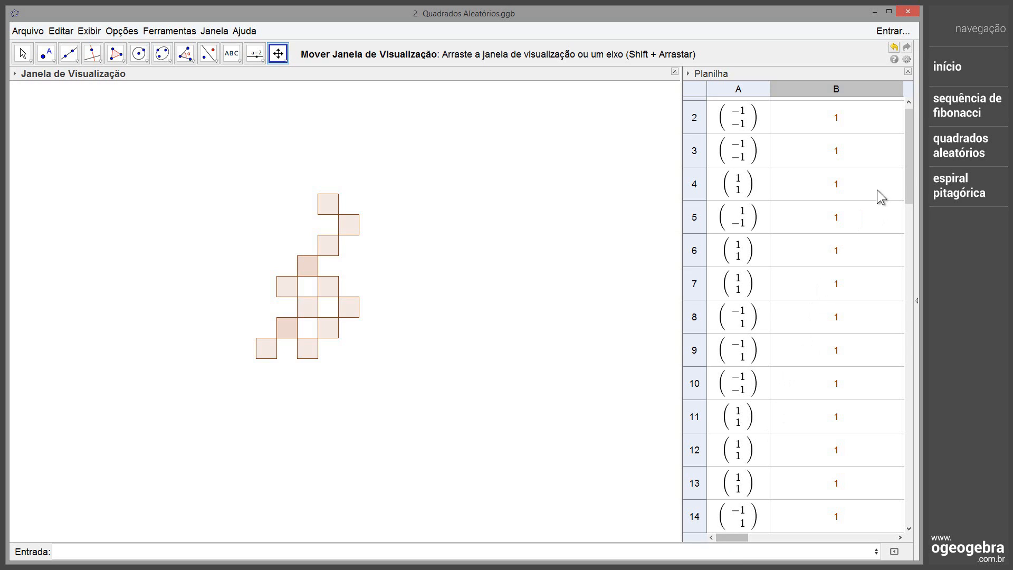
pyautogui.click(24, 53)
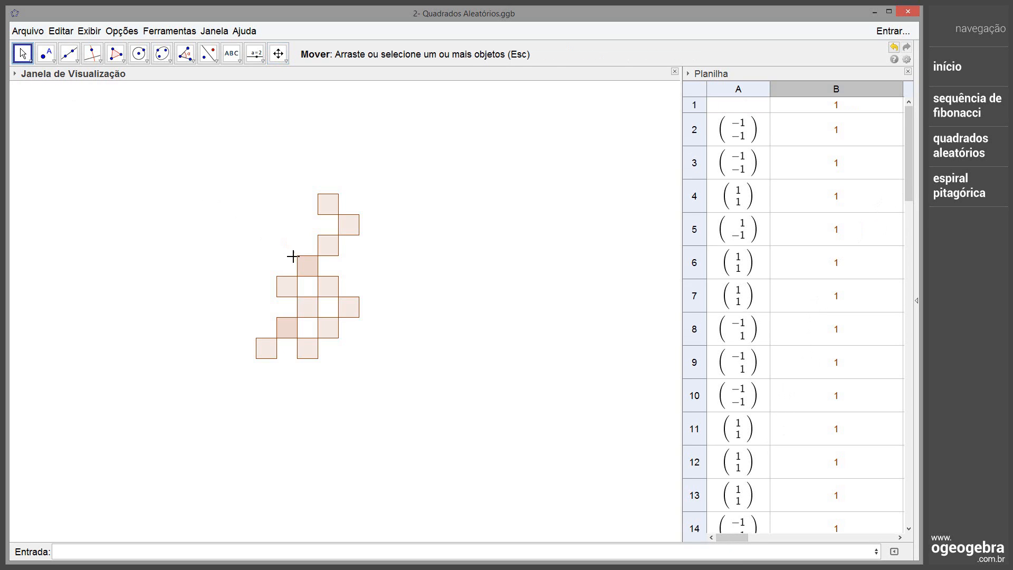
pyautogui.click(306, 267)
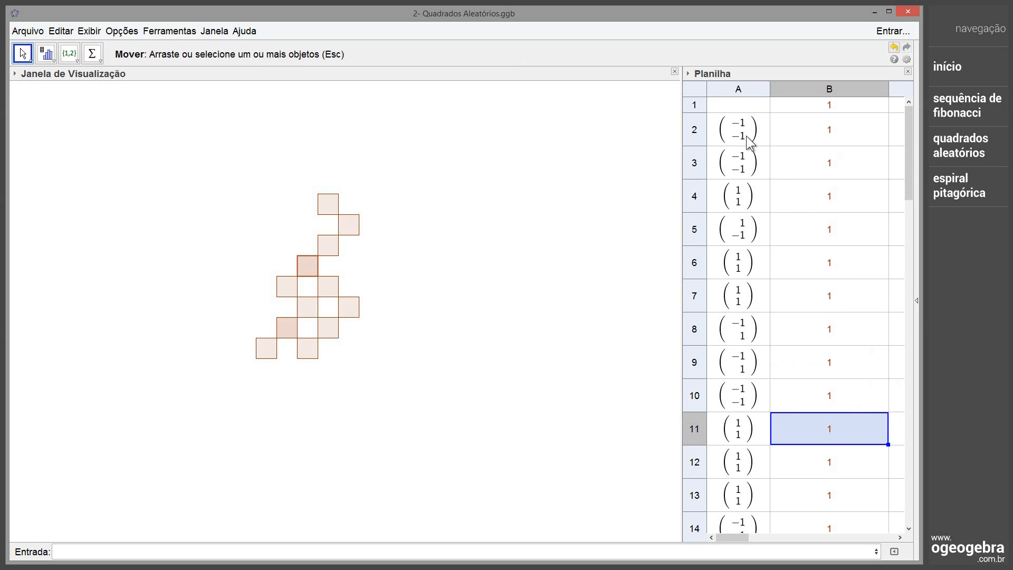
# - Fill the random vector and translated square of cells A2:B2 down well past row 14 and fit the resulting squares in view
pyautogui.click(762, 135)
pyautogui.moveTo(810, 139)
pyautogui.mouseDown()
pyautogui.moveTo(887, 147)
pyautogui.moveTo(860, 242)
pyautogui.moveTo(834, 541)
pyautogui.moveTo(838, 495)
pyautogui.moveTo(866, 520)
pyautogui.mouseUp()
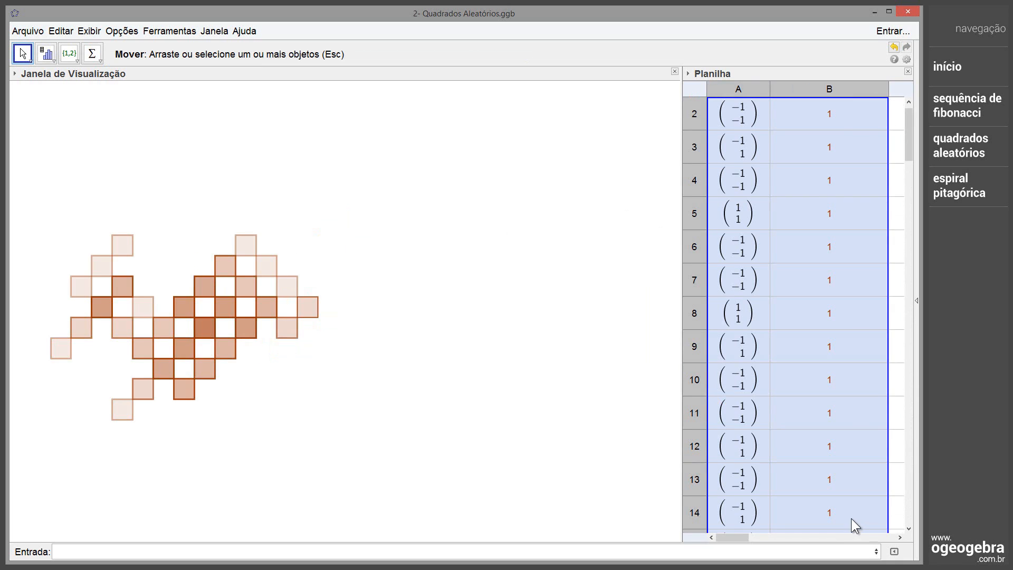
pyautogui.click(356, 241)
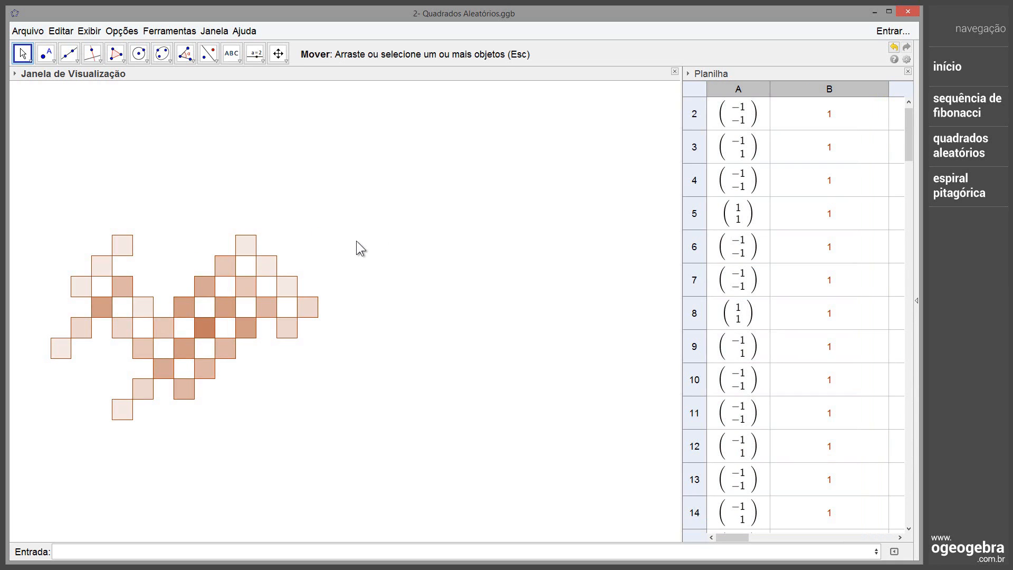
pyautogui.scroll(3, 357, 241)
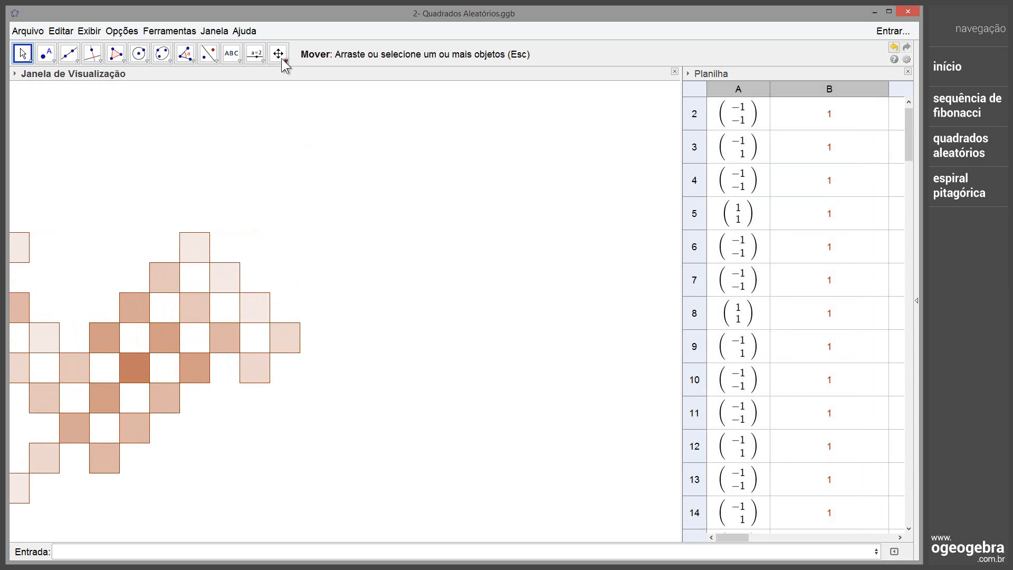
pyautogui.click(278, 53)
pyautogui.moveTo(320, 247); pyautogui.dragTo(509, 172)
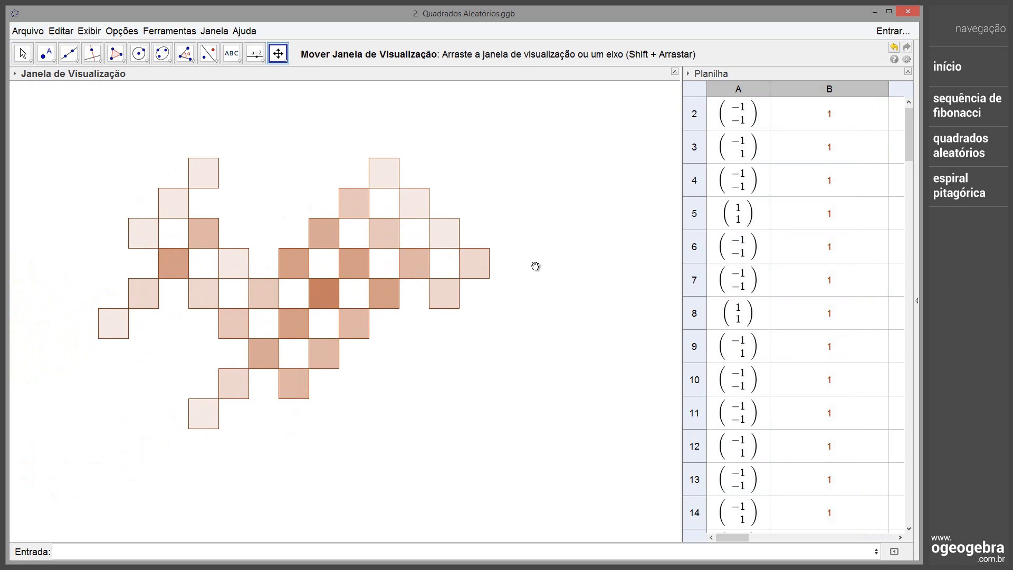
pyautogui.scroll(1, 536, 266)
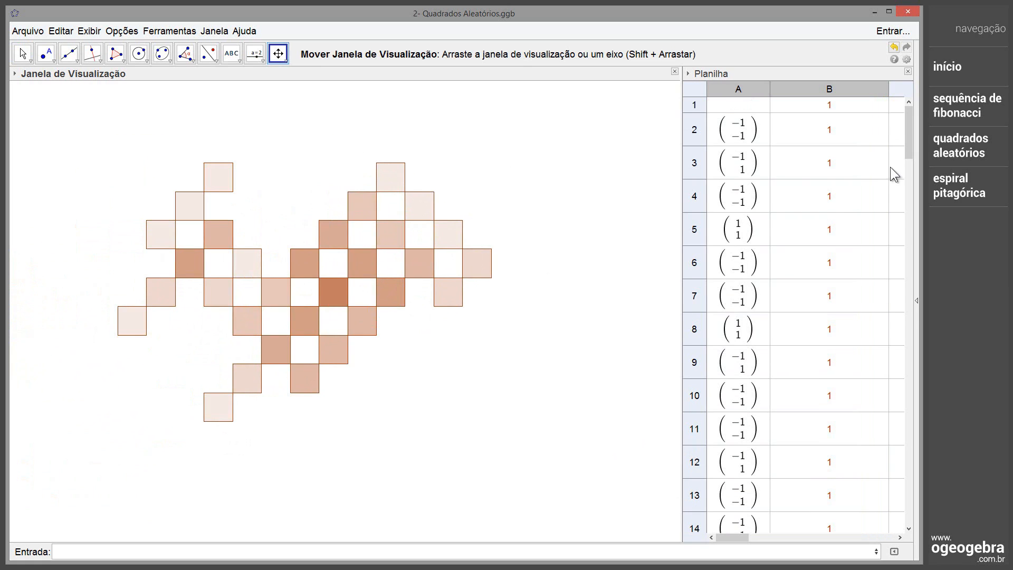
# - Fill cells A2:B2 down columns A and B once more to generate another, longer chain of random squares
pyautogui.click(747, 140)
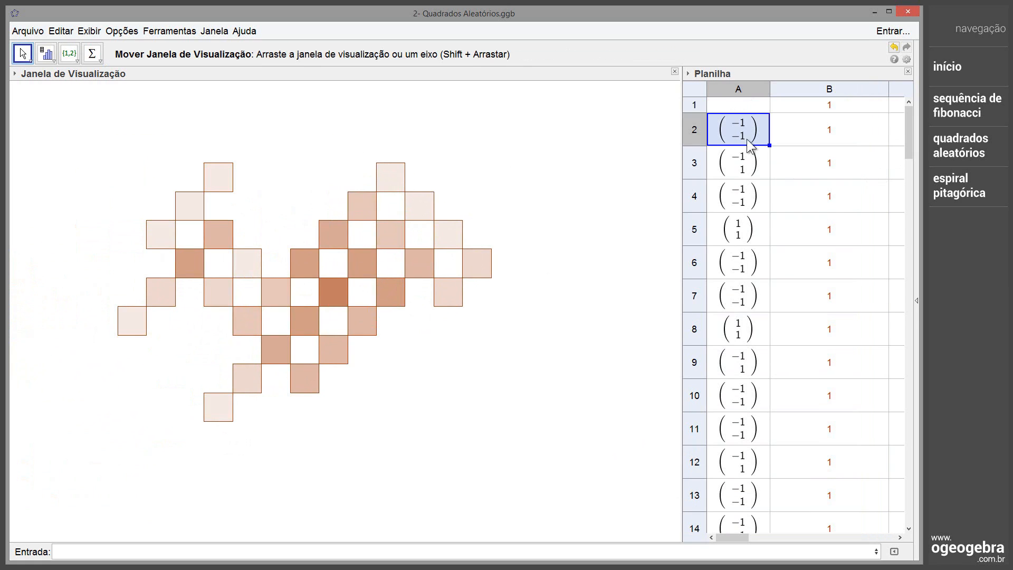
pyautogui.moveTo(746, 138); pyautogui.dragTo(799, 142)
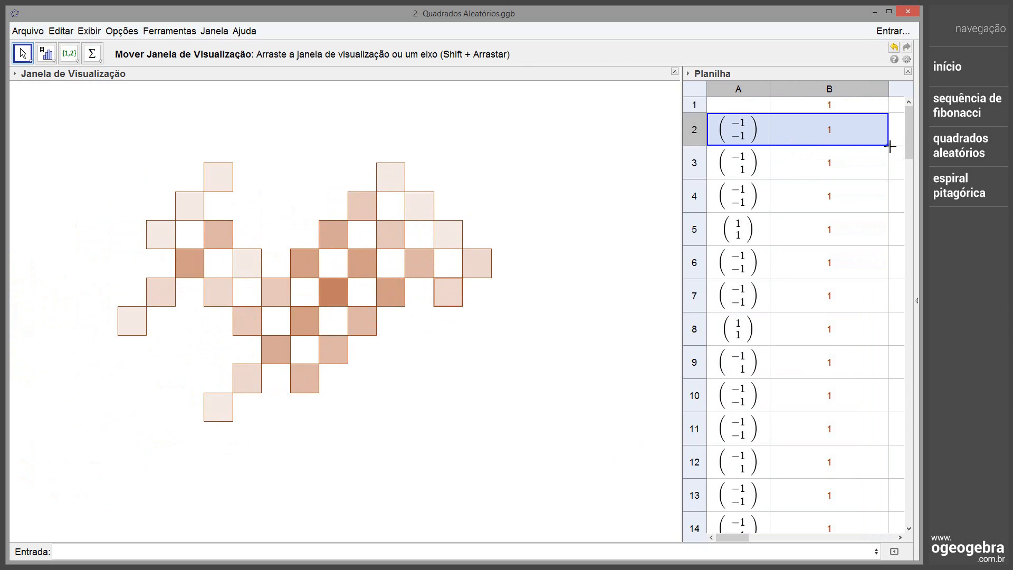
pyautogui.moveTo(890, 150); pyautogui.dragTo(866, 328)
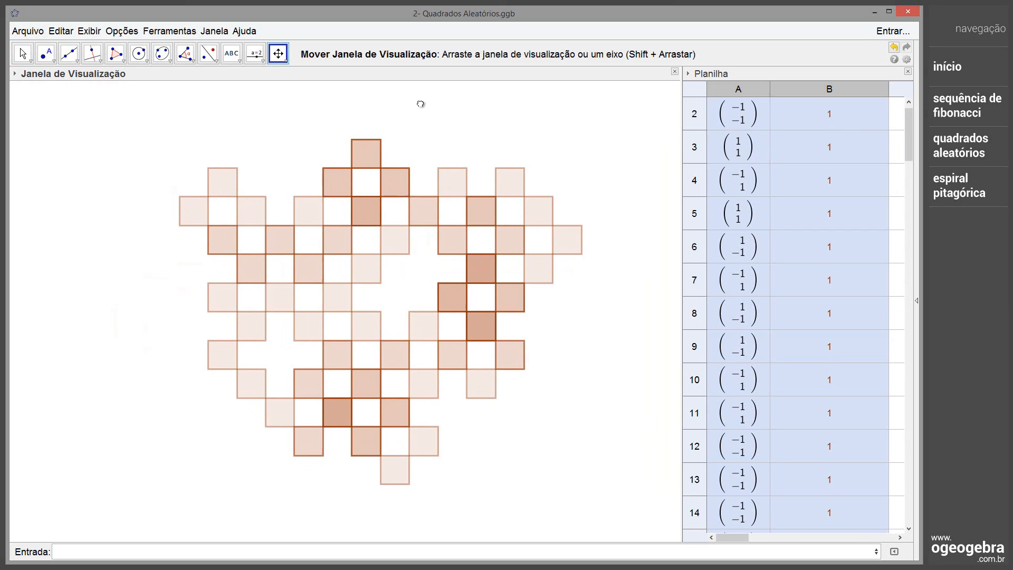
pyautogui.moveTo(420, 104); pyautogui.dragTo(418, 95)
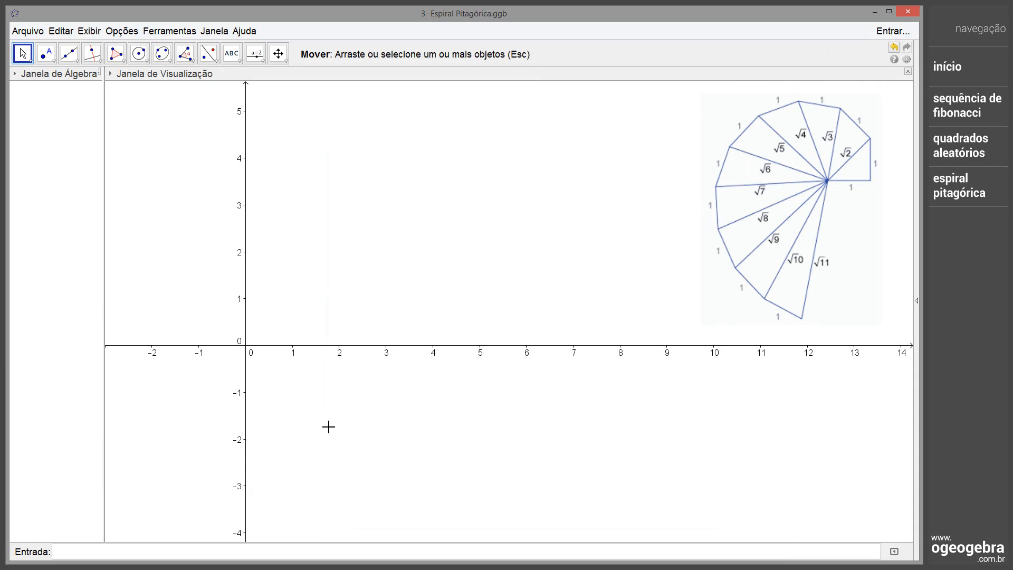
# - Show the spreadsheet in the 3- Espiral Pitagórica file and enter the headings pontos, ângulos, exibir and polígonos in cells A1:D1
pyautogui.click(87, 31)
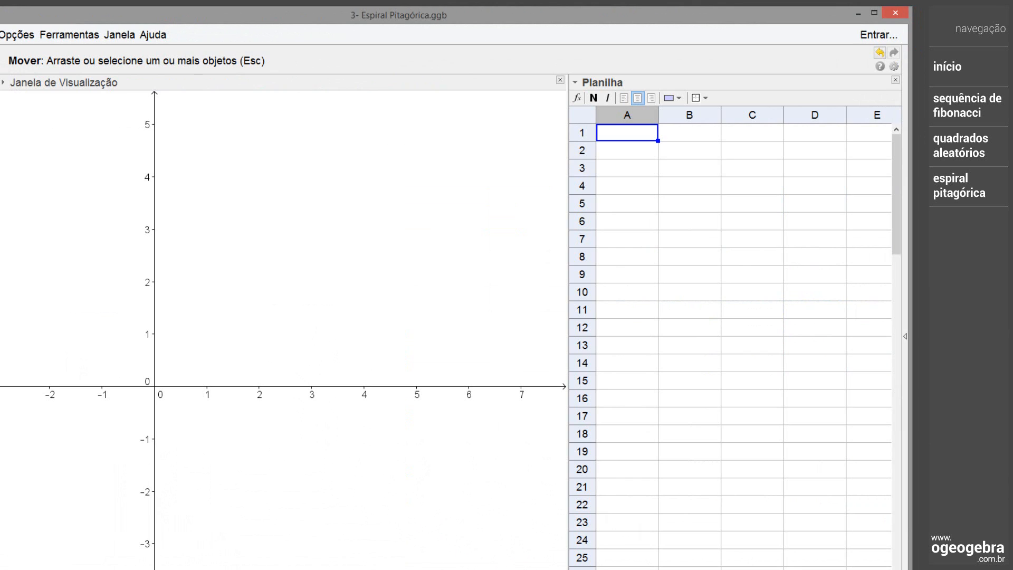
pyautogui.write('pontos')
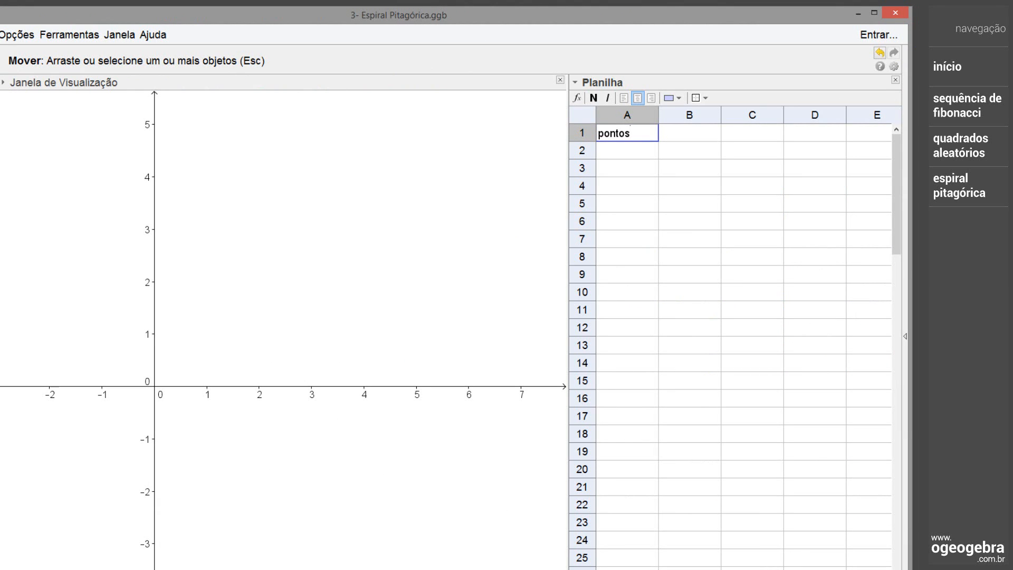
pyautogui.press('Tab')
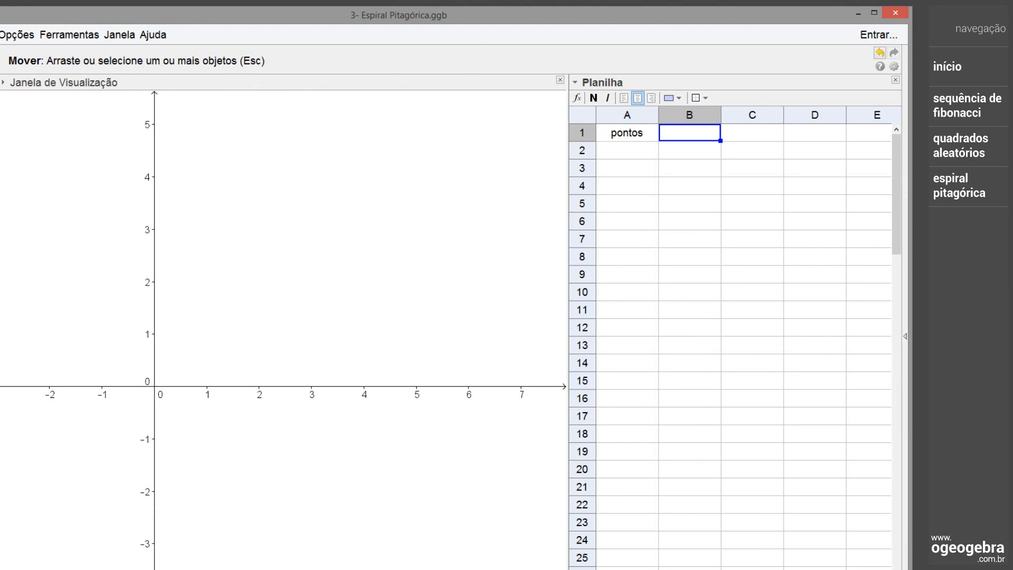
pyautogui.write('ângulos')
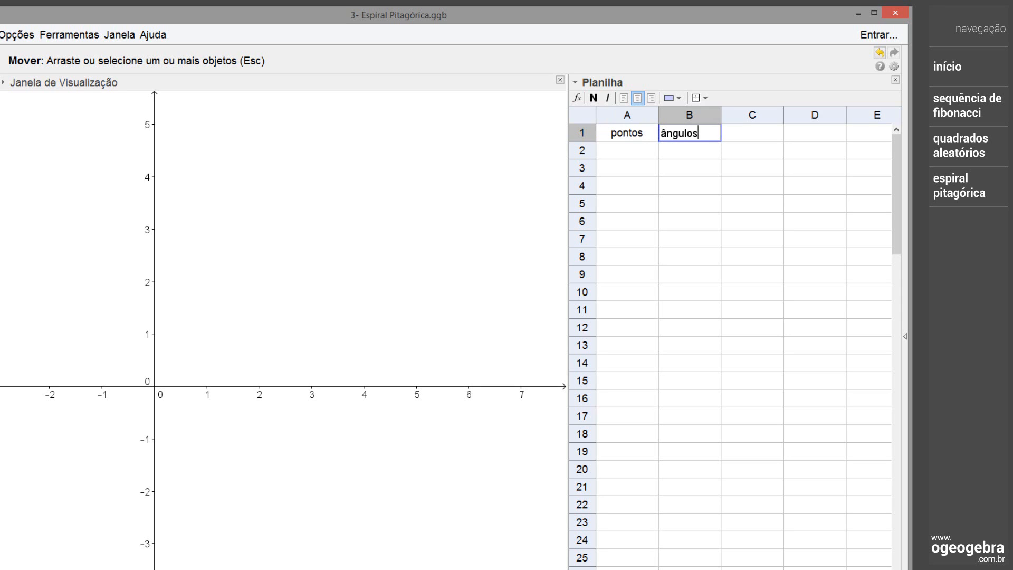
pyautogui.press('Tab')
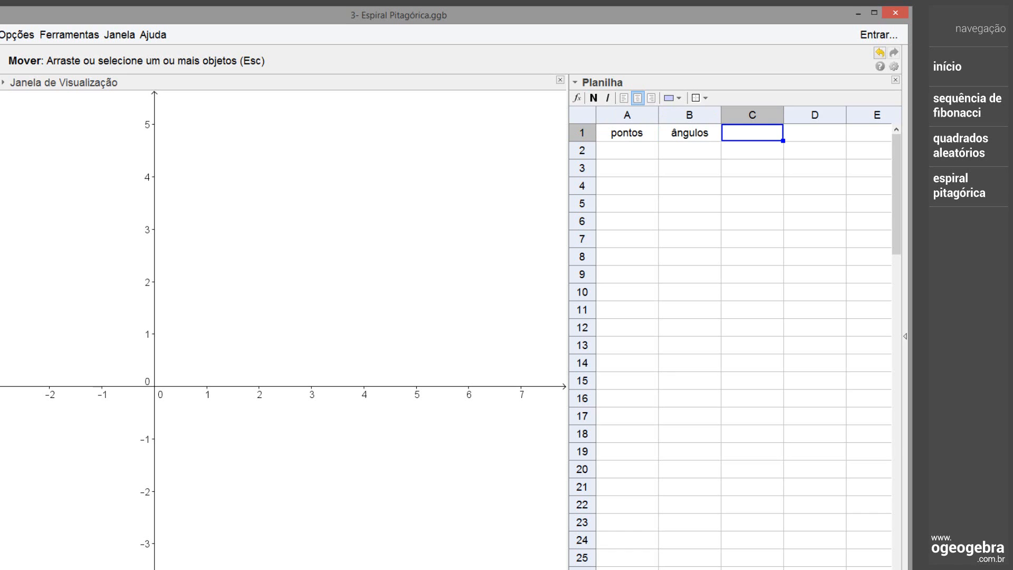
pyautogui.write('exibir')
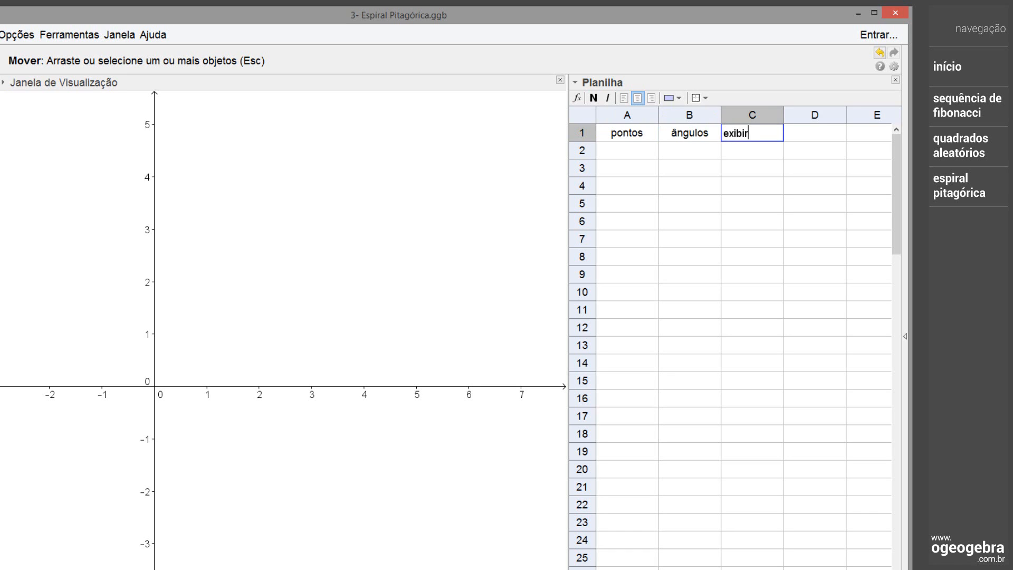
pyautogui.press('Tab')
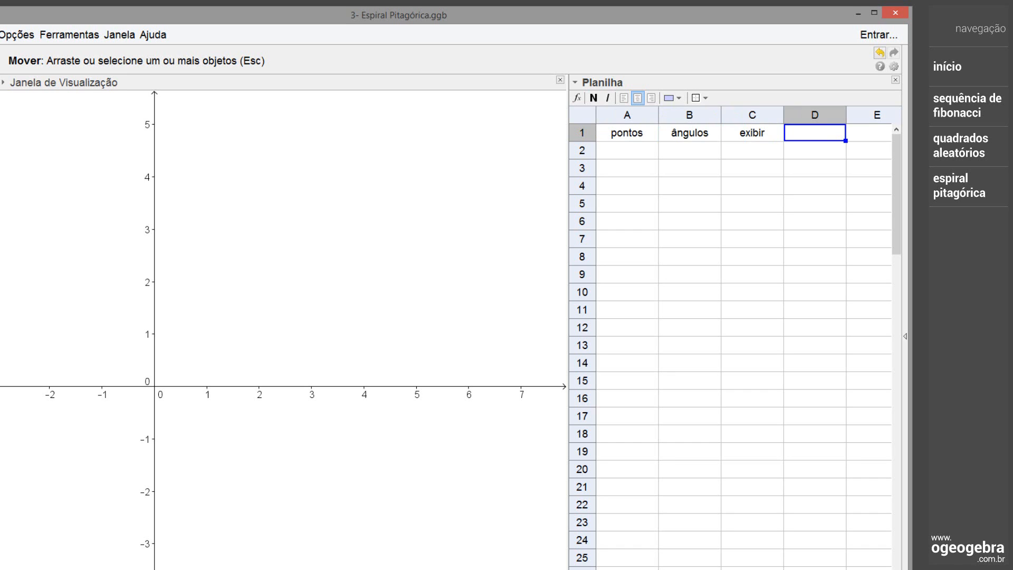
pyautogui.write('polígonos')
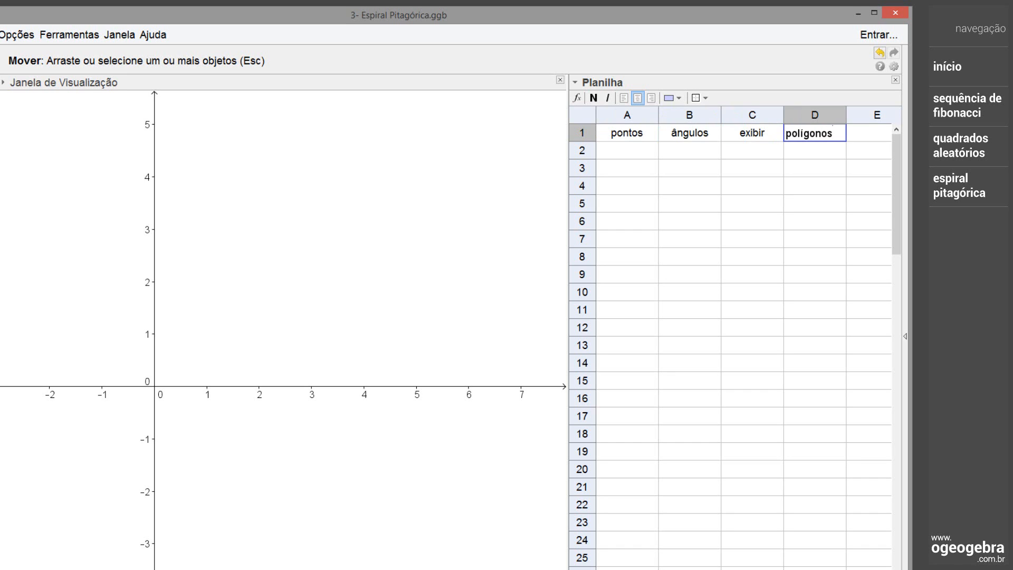
pyautogui.press('Return')
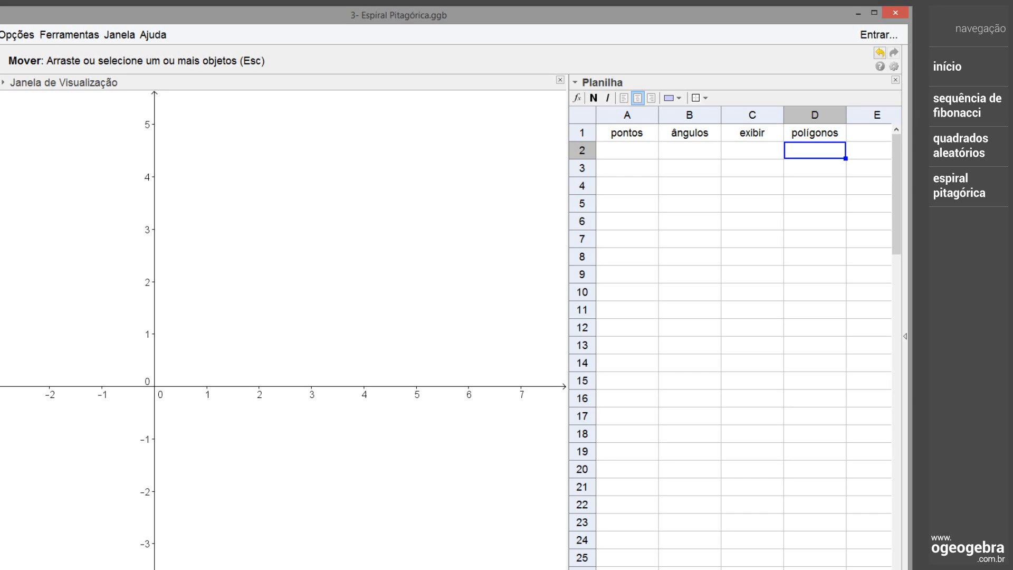
# - Enter the point (0,0) in cell A2 and the point (1,0) in cell A3
pyautogui.click(627, 151)
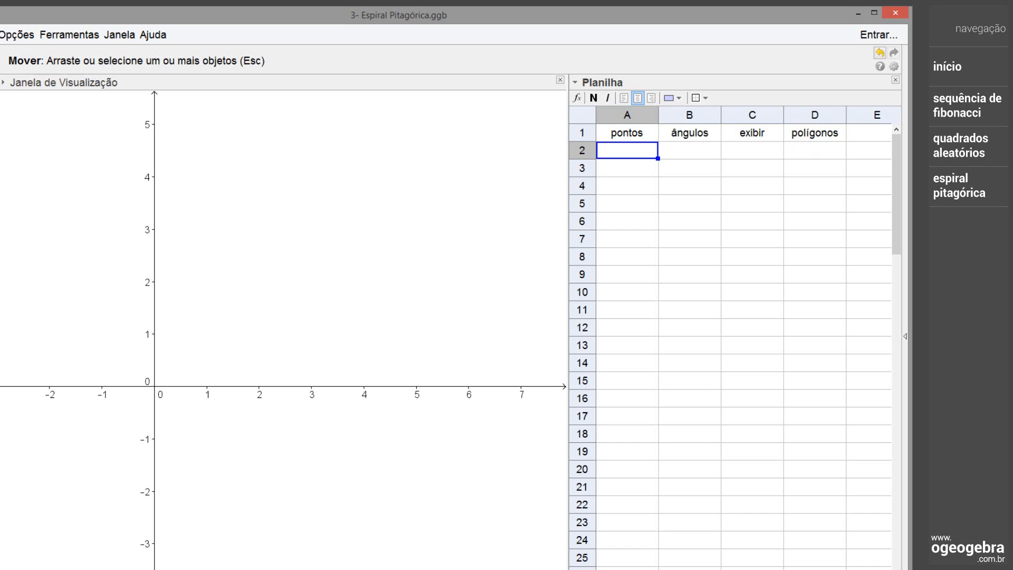
pyautogui.write('(0,')
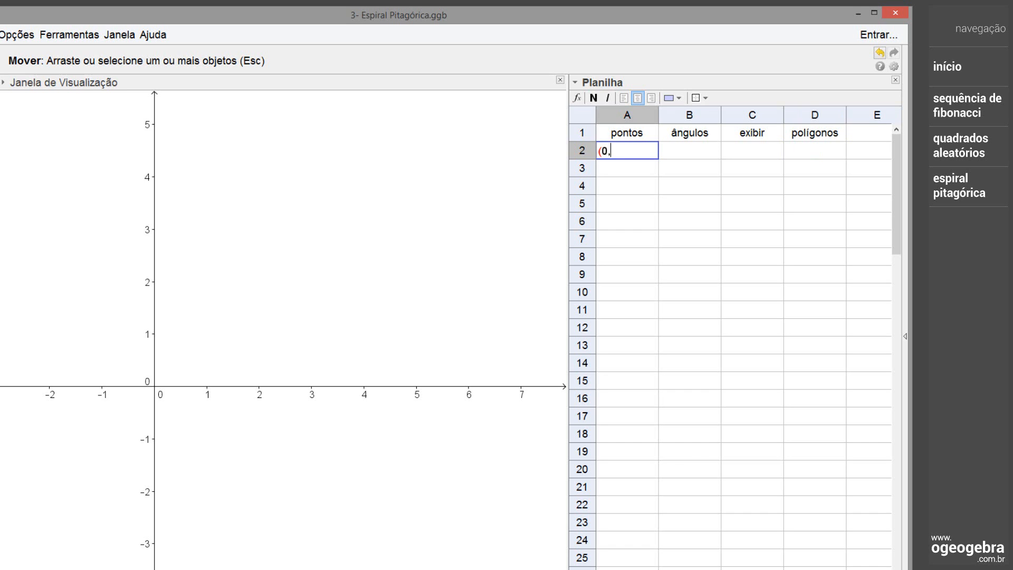
pyautogui.press('Escape')
pyautogui.write('(0,0)')
pyautogui.press('Return')
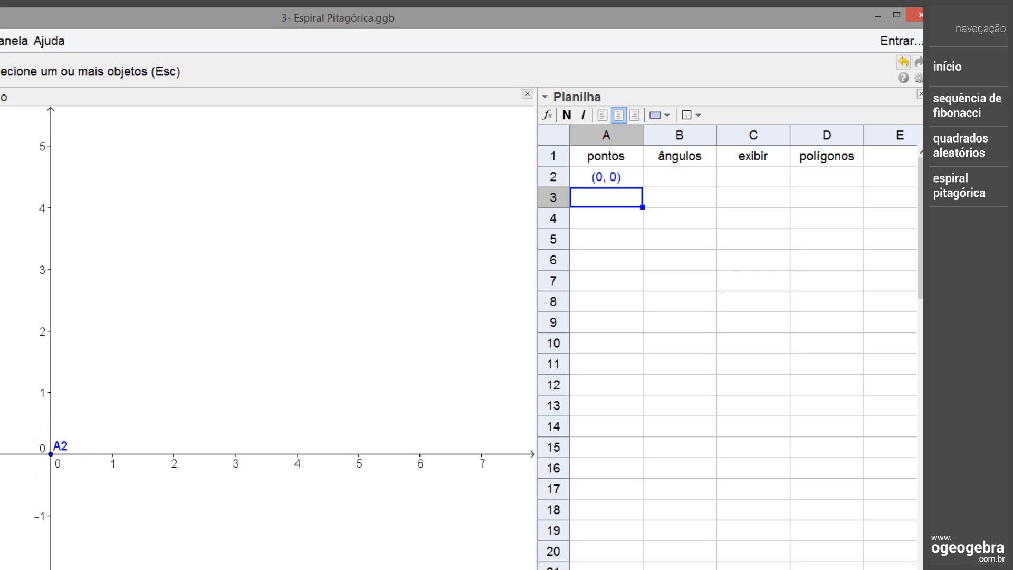
pyautogui.write('(1')
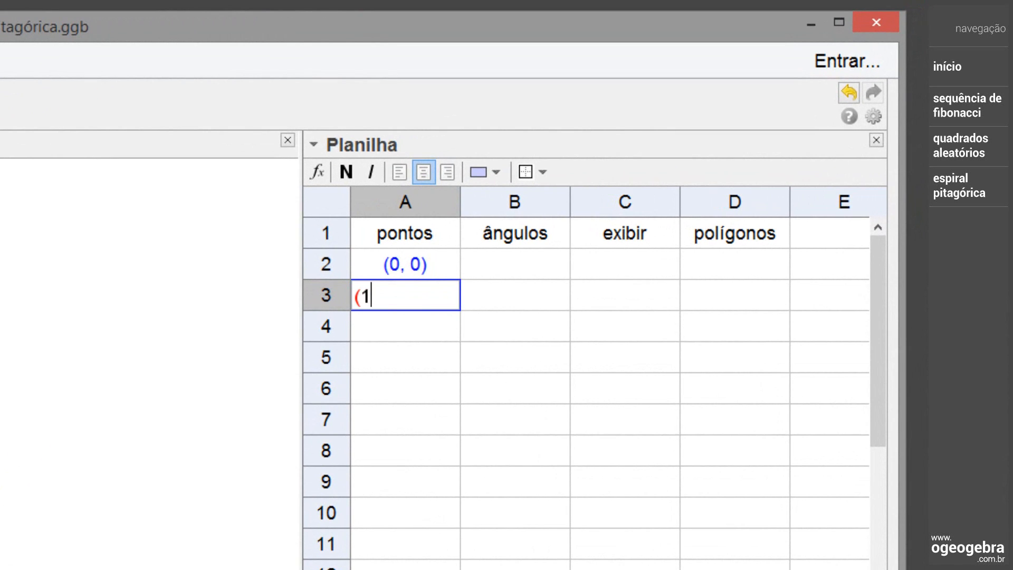
pyautogui.write(',0)')
pyautogui.press('Return')
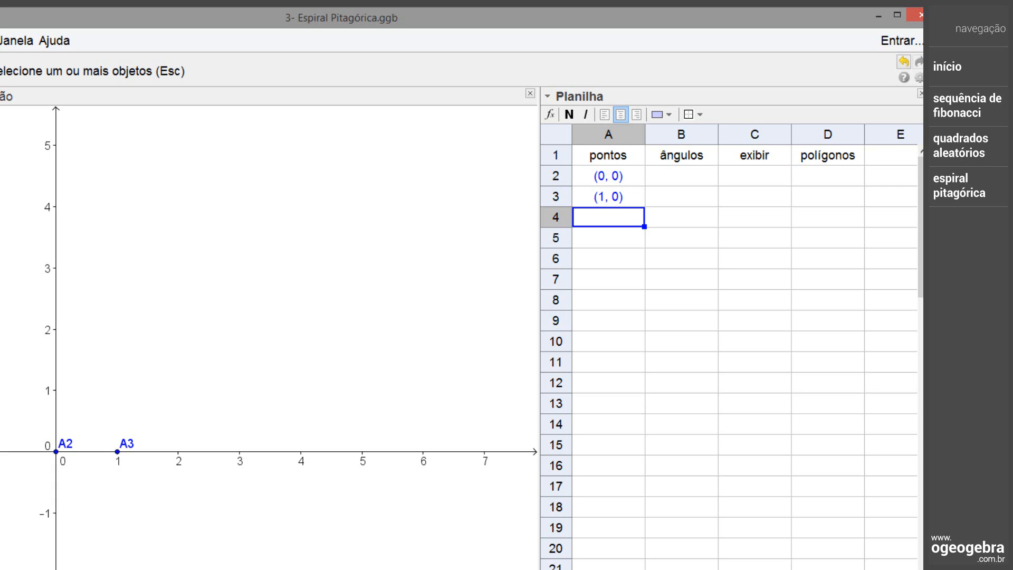
# - Enter the angle 90° in cell B3, beside the point (1,0)
pyautogui.press('Up')
pyautogui.press('Right')
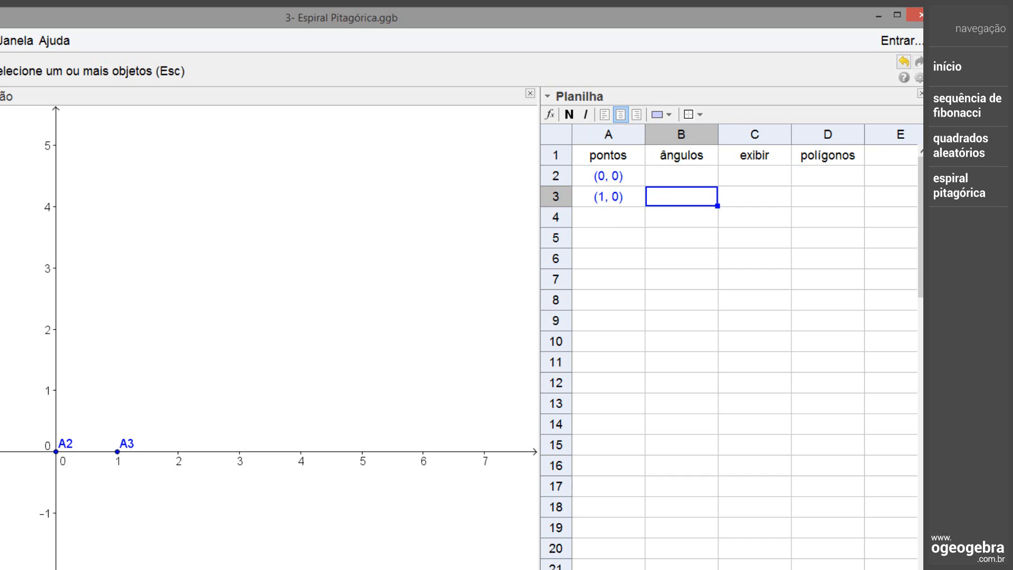
pyautogui.write('90')
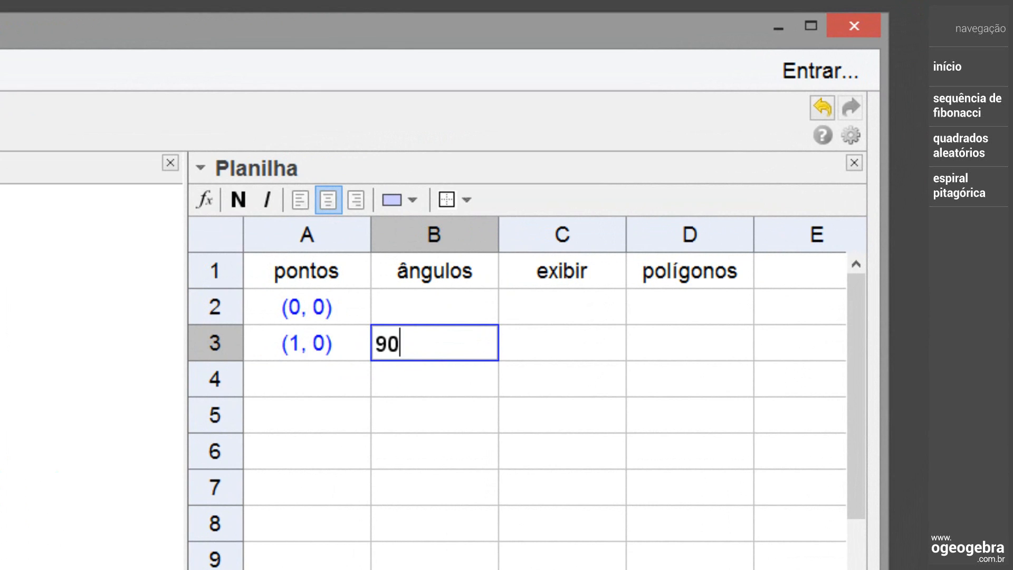
pyautogui.write('°')
pyautogui.press('Return')
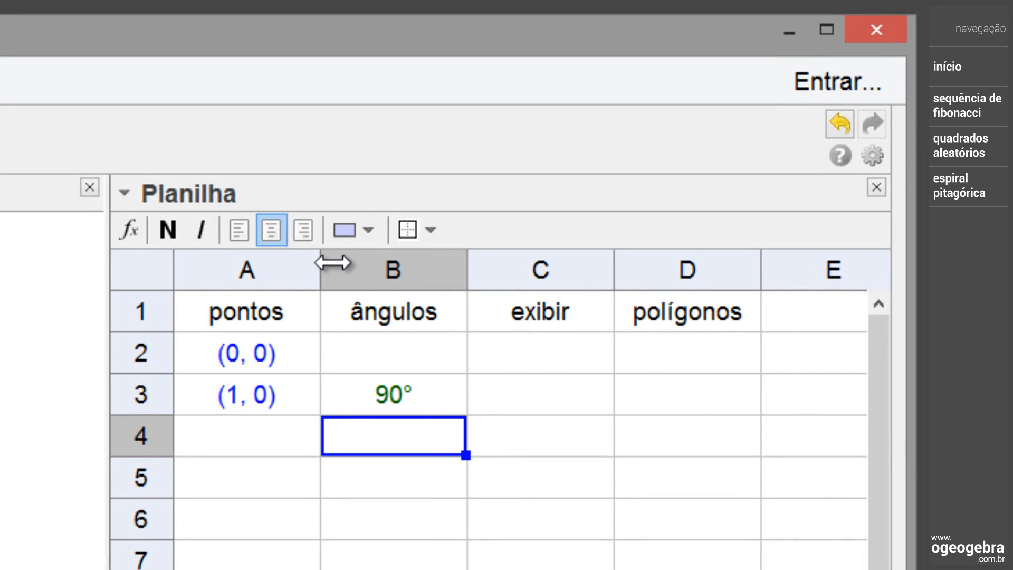
# - Widen column A and write the rotation formula =Girar[A2,B3,A3] in cell A4
pyautogui.moveTo(322, 260); pyautogui.dragTo(522, 269)
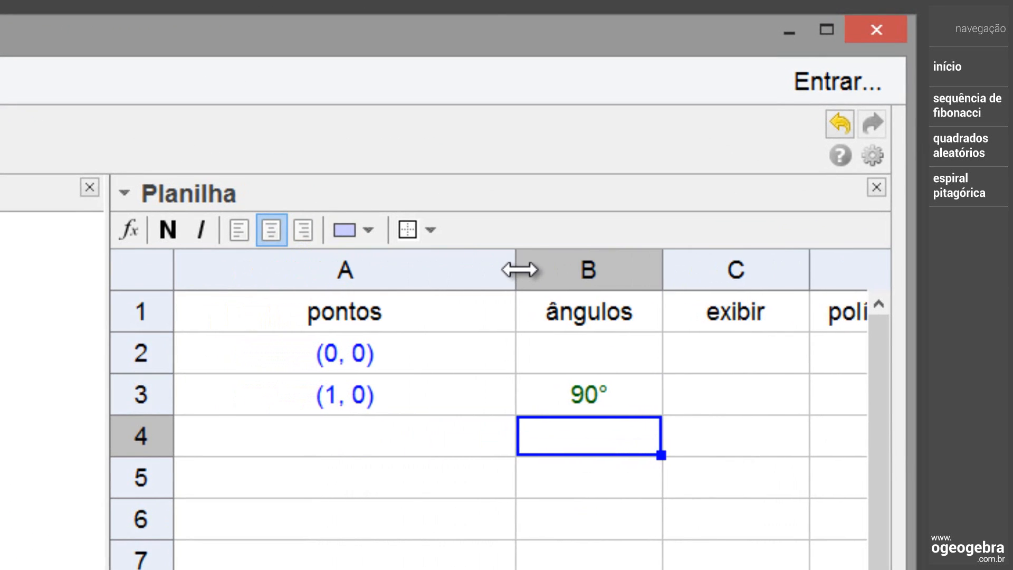
pyautogui.click(334, 446)
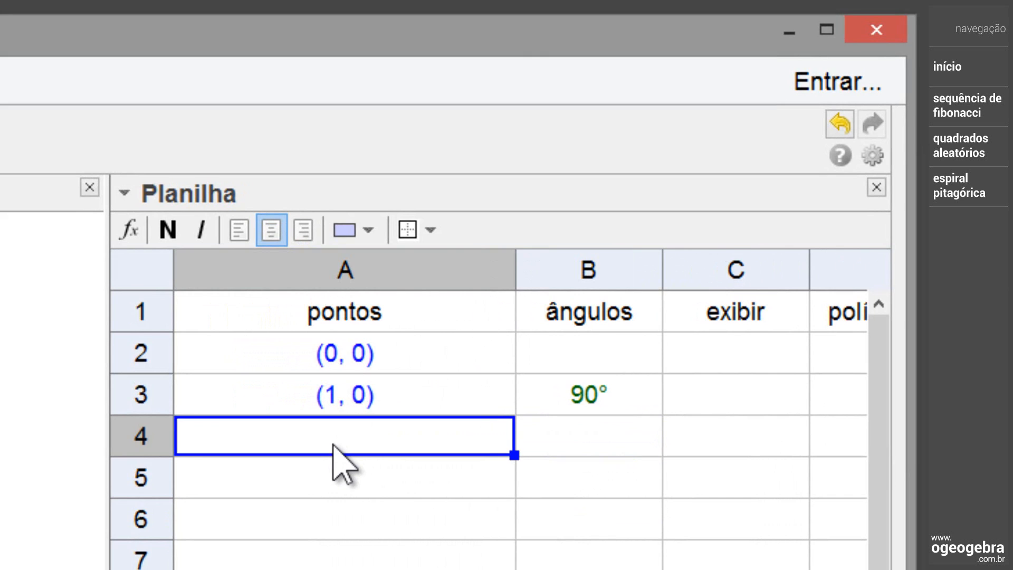
pyautogui.write('=Gira')
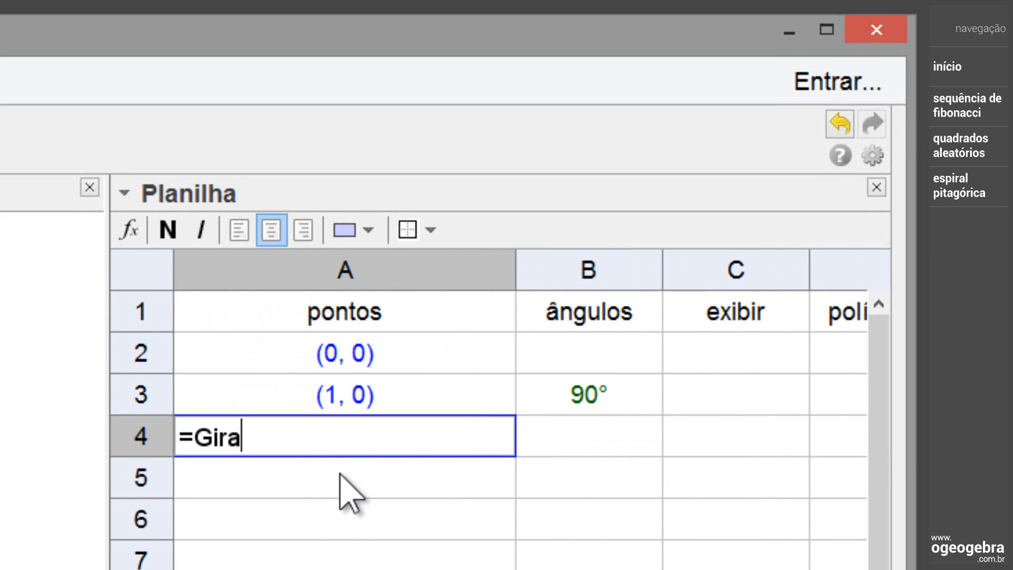
pyautogui.write('r[A')
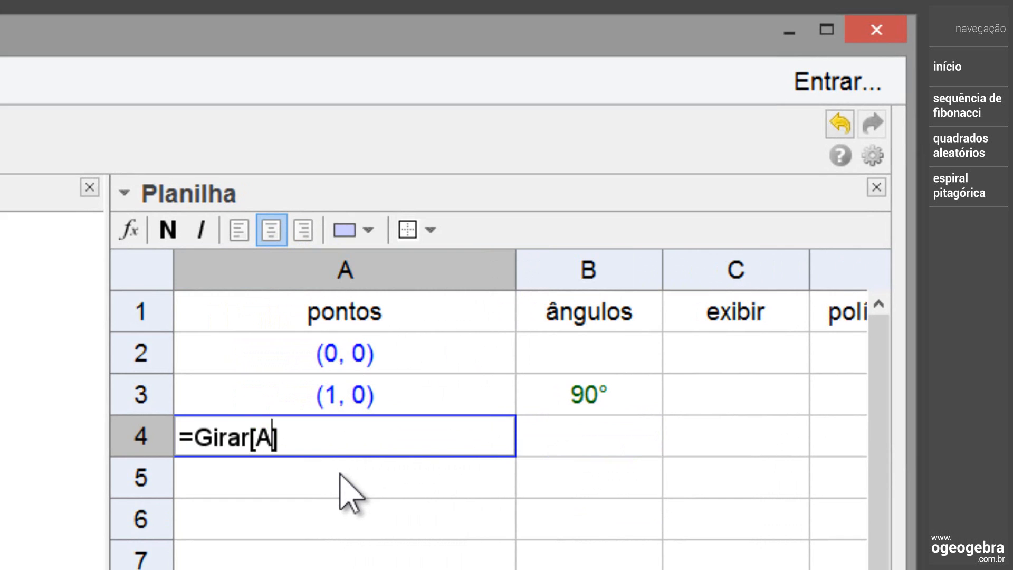
pyautogui.write('2,')
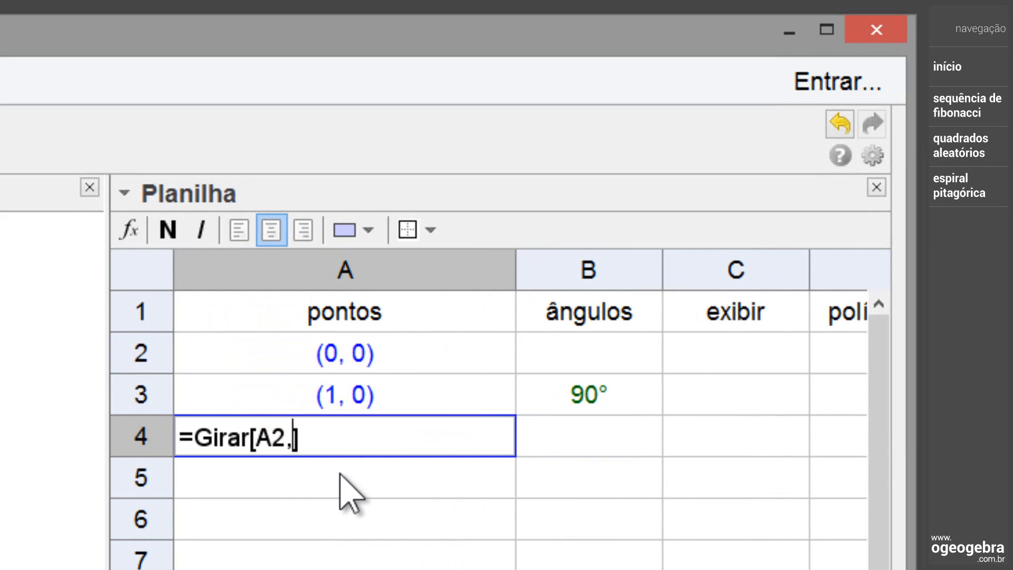
pyautogui.write('B3,')
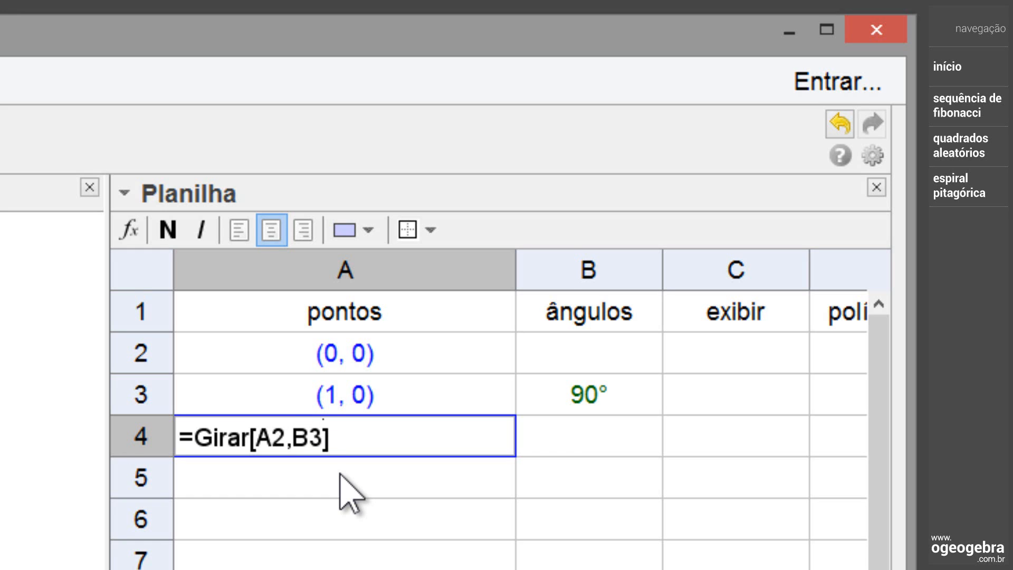
pyautogui.write('A3')
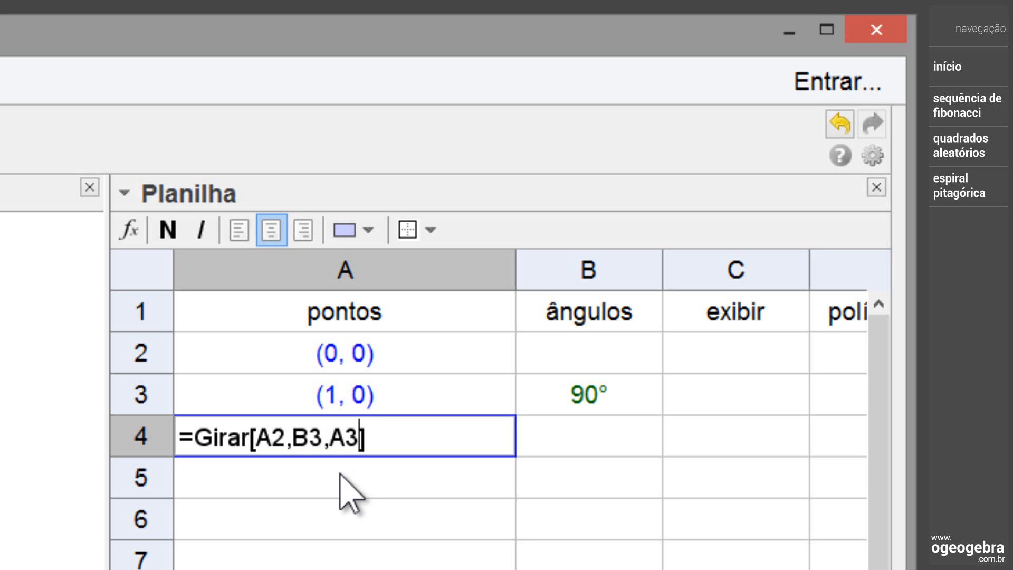
# - Make the angle in cell A4's rotation formula negative, giving =Girar[A2,-B3,A3], and commit the formula
pyautogui.press('Left')
pyautogui.press('Left')
pyautogui.press('Left')
pyautogui.press('Left')
pyautogui.press('Left')
pyautogui.write('-')
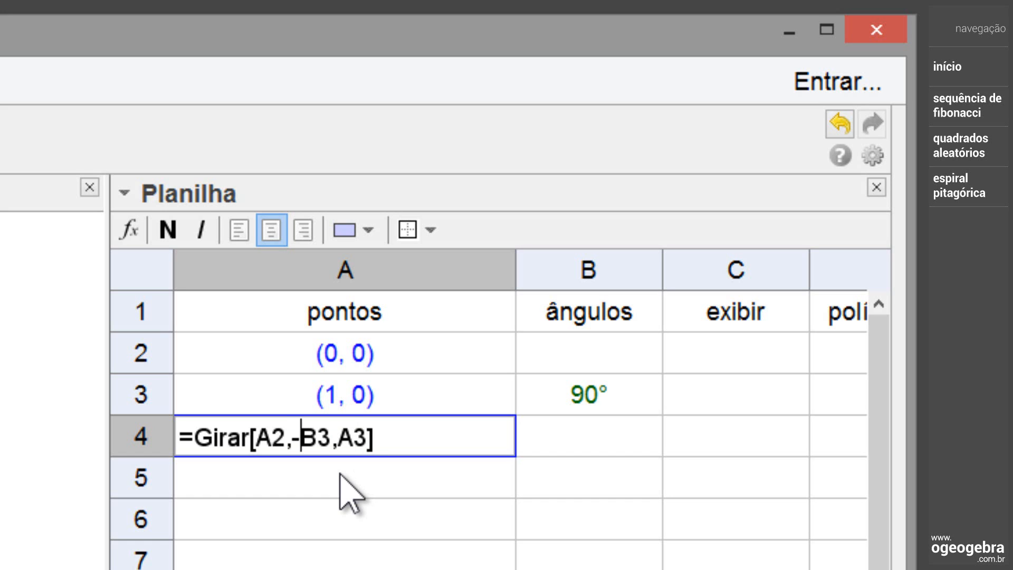
pyautogui.press('Return')
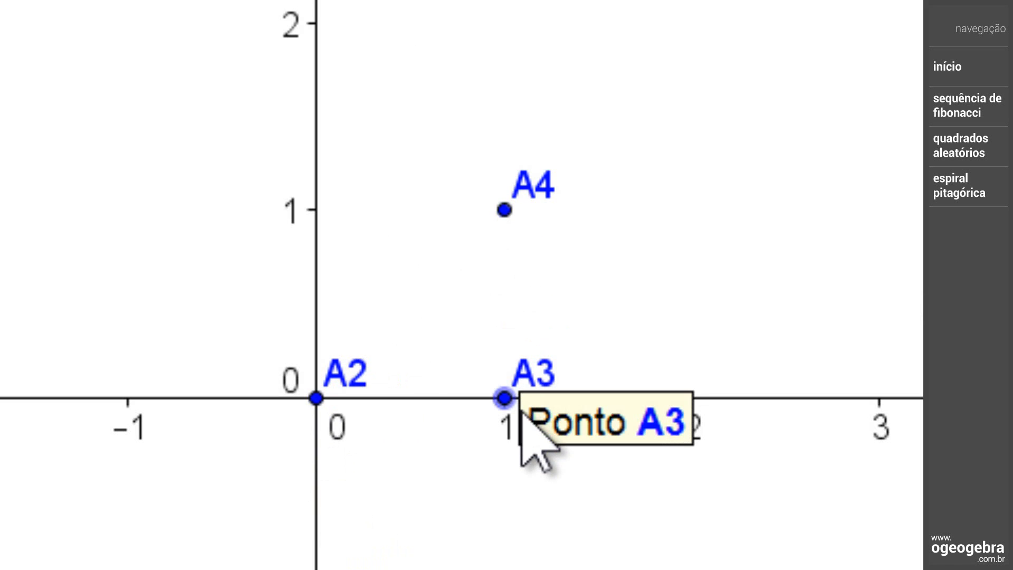
# - Narrow the pontos column A and widen the ângulos column B to make room for a formula
pyautogui.click(718, 215)
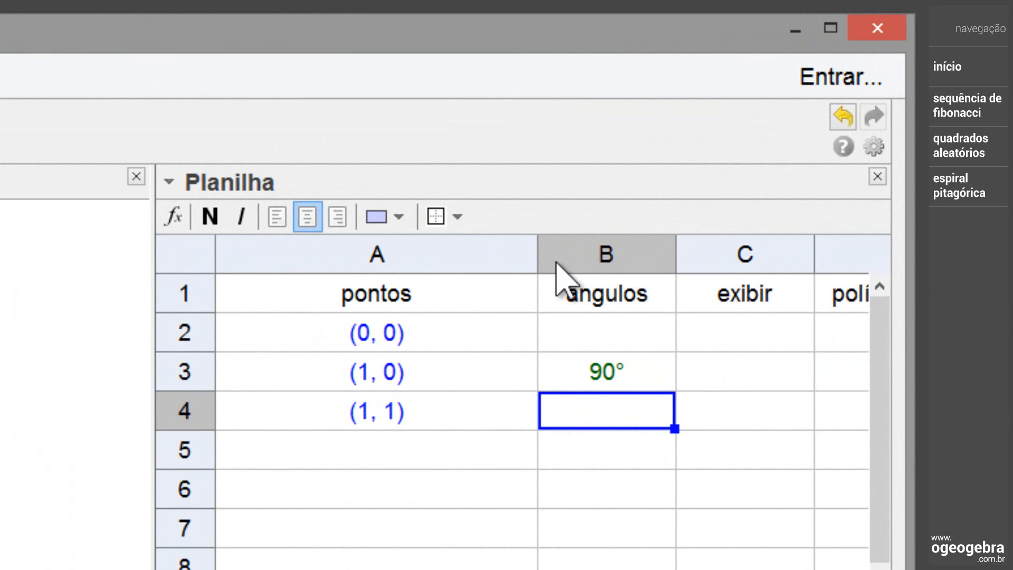
pyautogui.moveTo(527, 254); pyautogui.dragTo(390, 325)
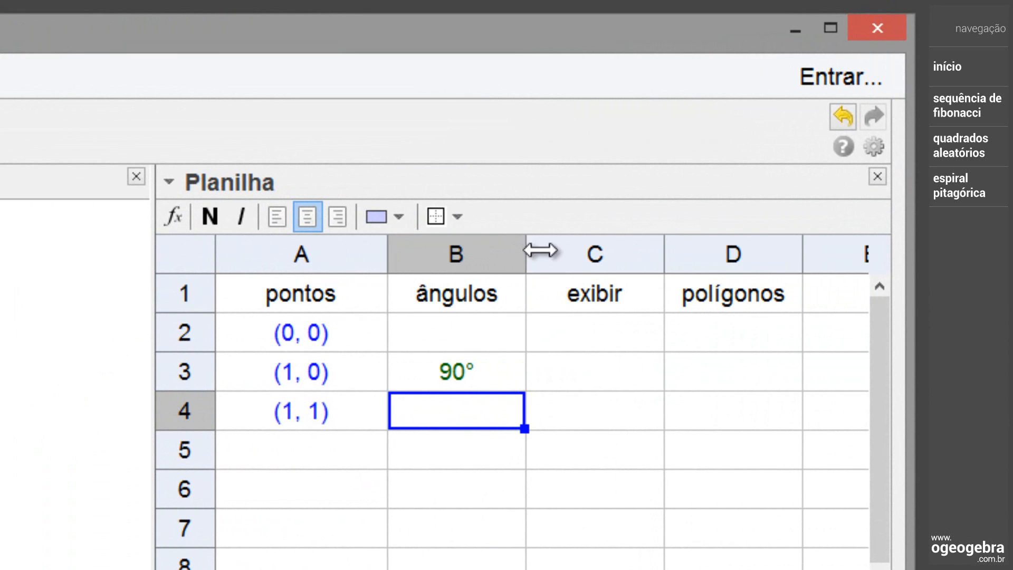
pyautogui.moveTo(540, 251); pyautogui.dragTo(705, 253)
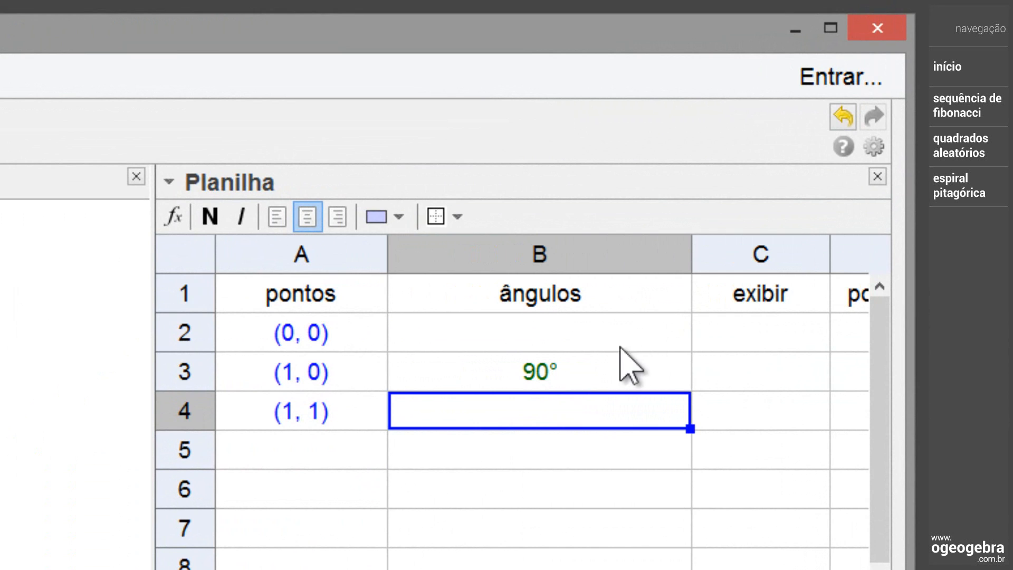
# - Enter the angle formula =Ângulo[A2,A4,A3] in cell B4, beside the point (1,1)
pyautogui.doubleClick(435, 419)
pyautogui.write('=')
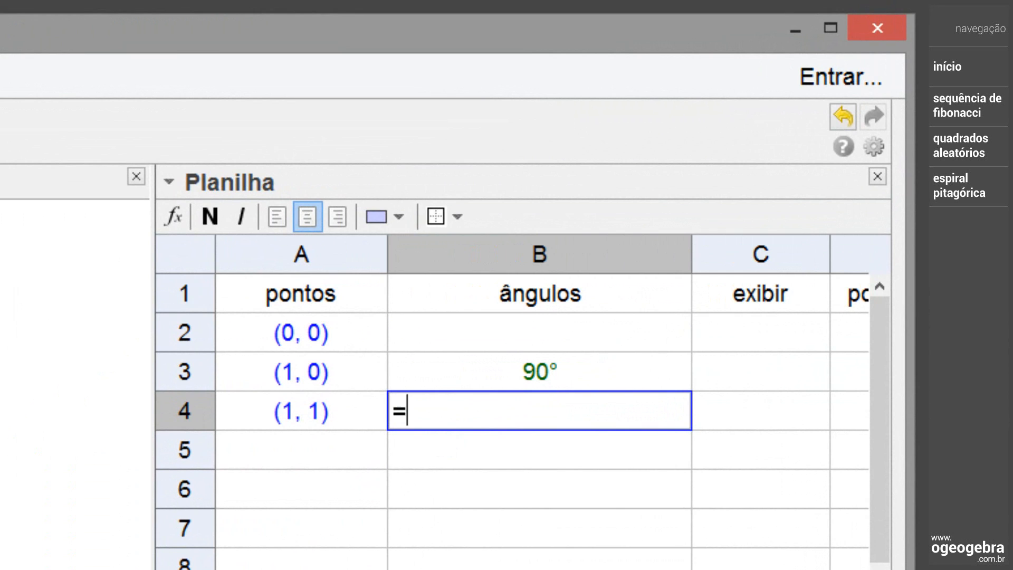
pyautogui.write('Ângulo')
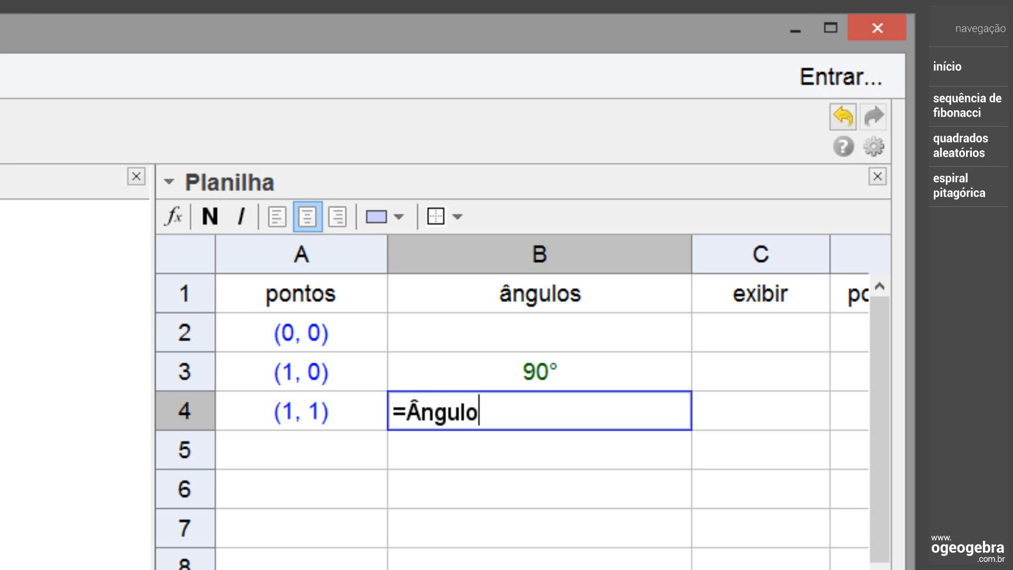
pyautogui.write('[A2')
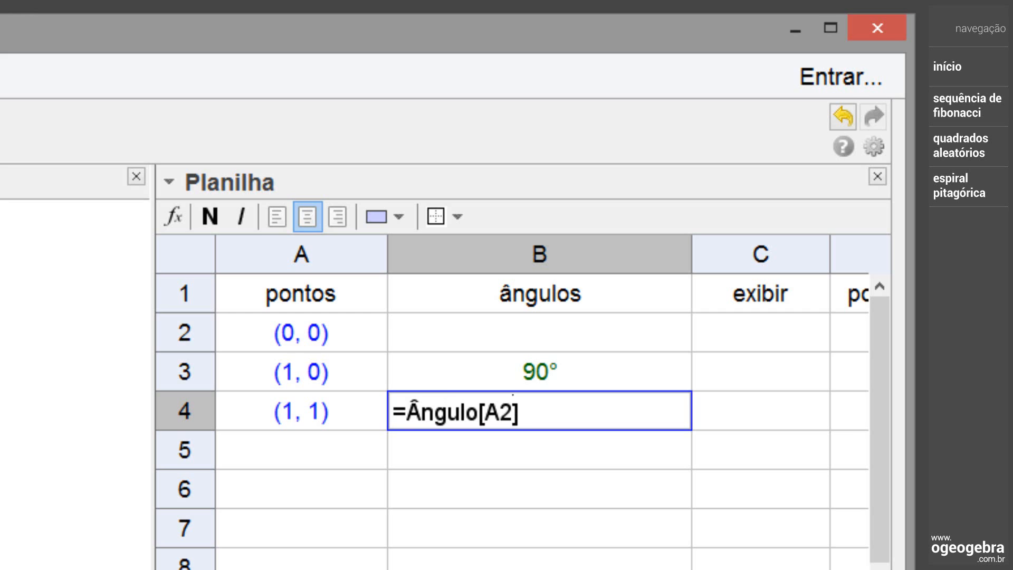
pyautogui.write(',')
pyautogui.write('A4,')
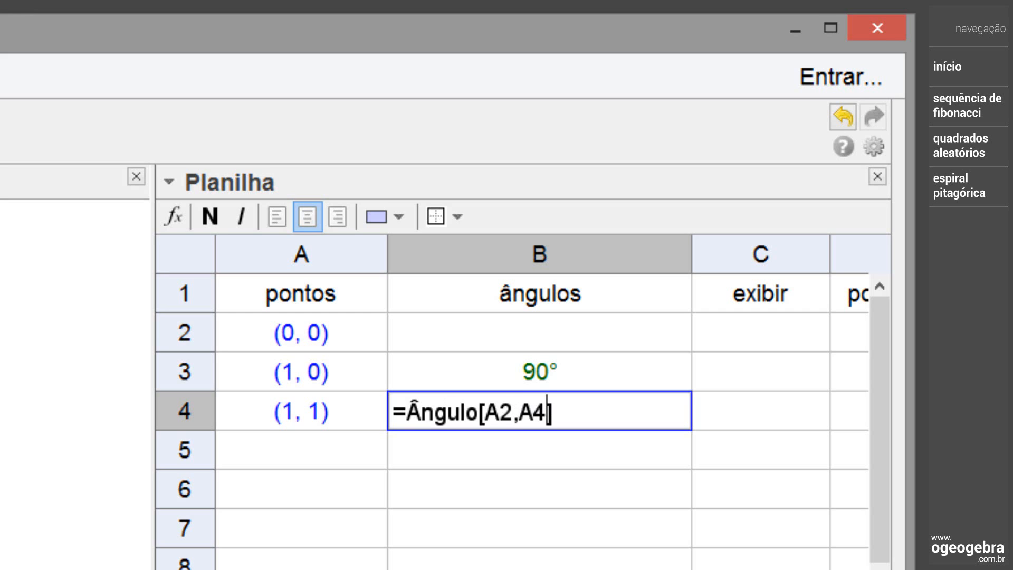
pyautogui.write('A')
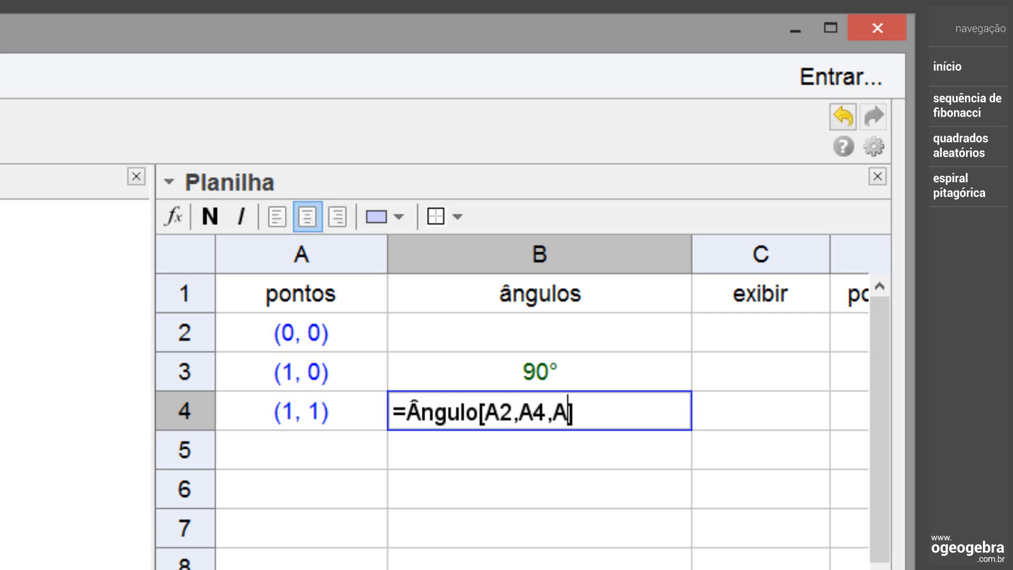
pyautogui.write('3')
pyautogui.press('Return')
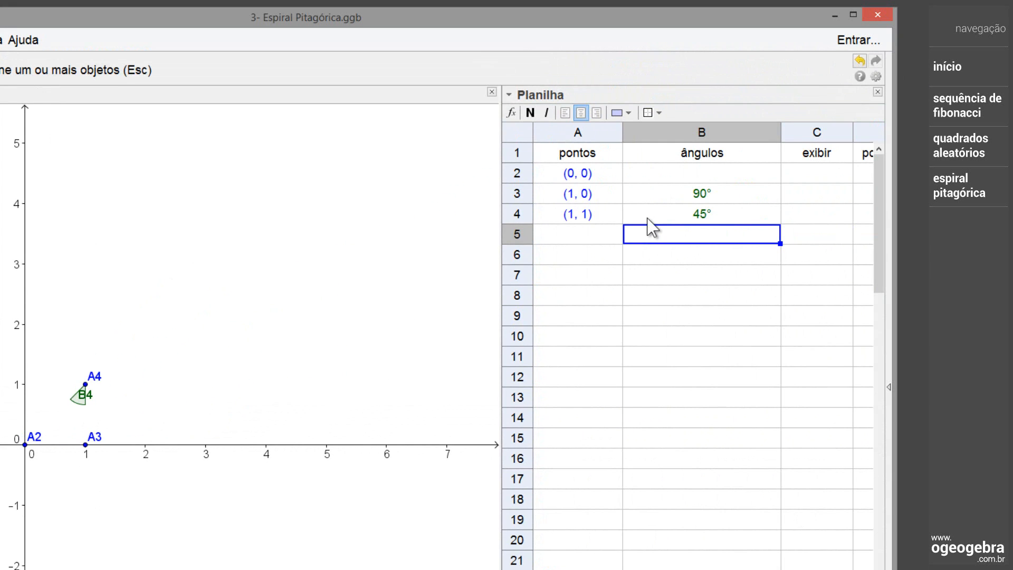
# - Redefine angle B4 by adding 90° to its formula, giving Ângulo[A2, A4, A3]+90°
pyautogui.doubleClick(648, 218)
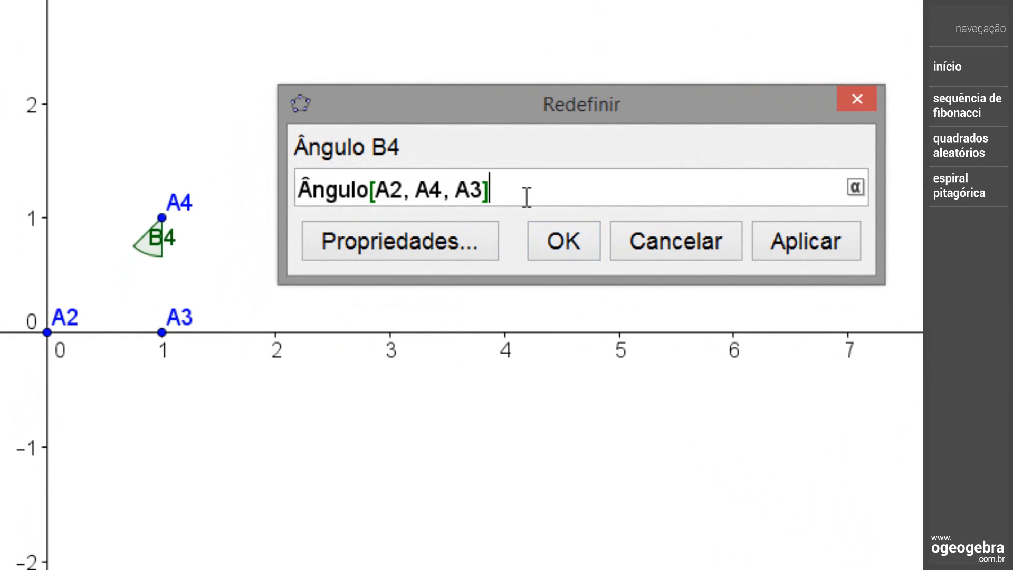
pyautogui.write('+90')
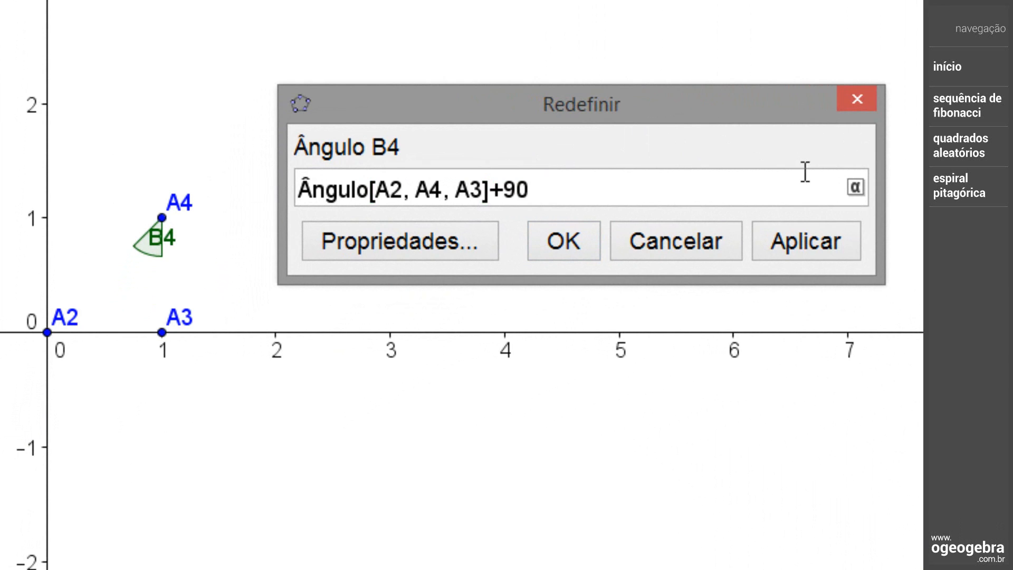
pyautogui.click(858, 188)
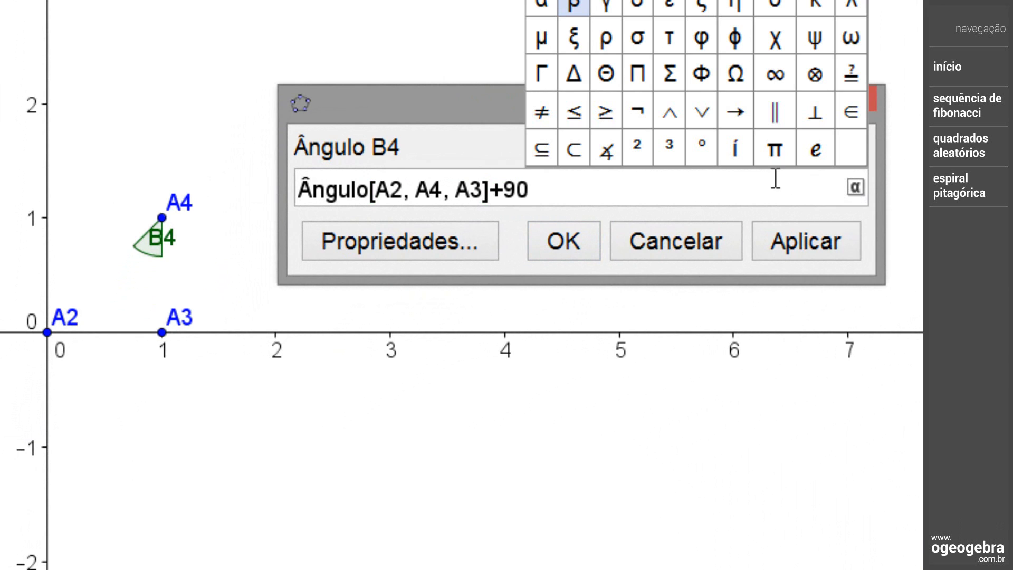
pyautogui.click(703, 87)
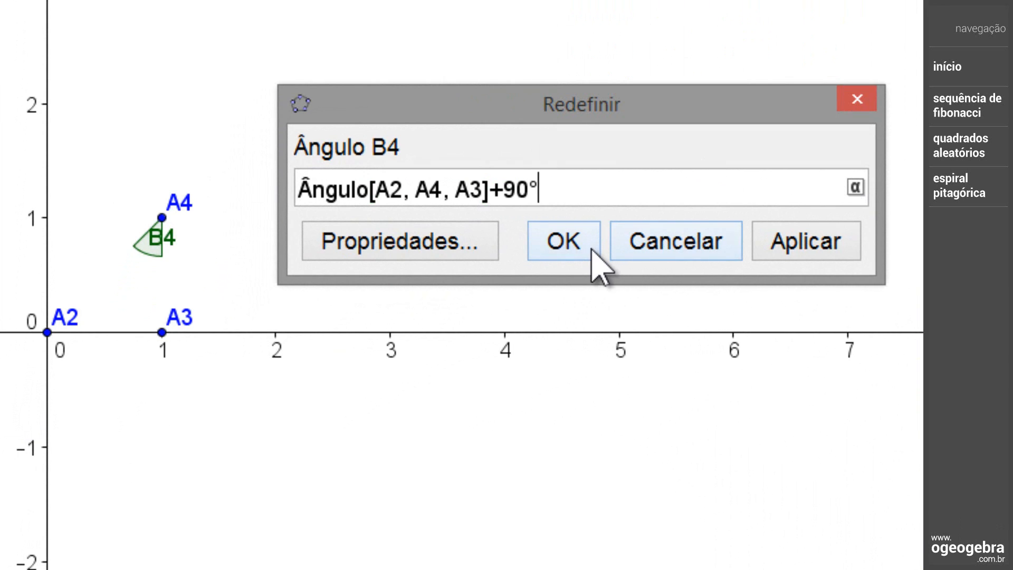
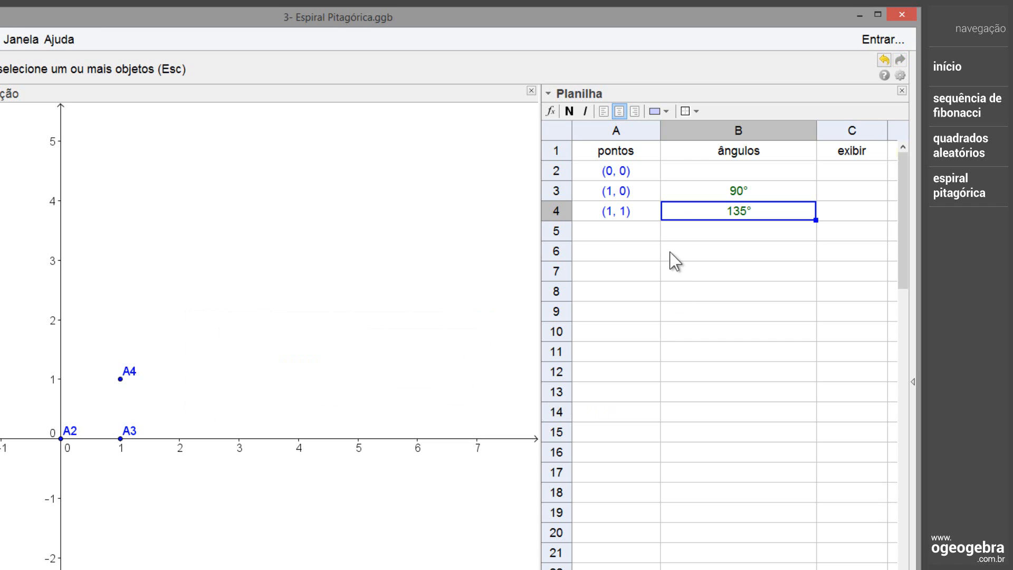
# - Fill the point and angle formulas of cells A4:B4 down to row 19, then deselect the range
pyautogui.click(623, 220)
pyautogui.moveTo(623, 221); pyautogui.dragTo(707, 214)
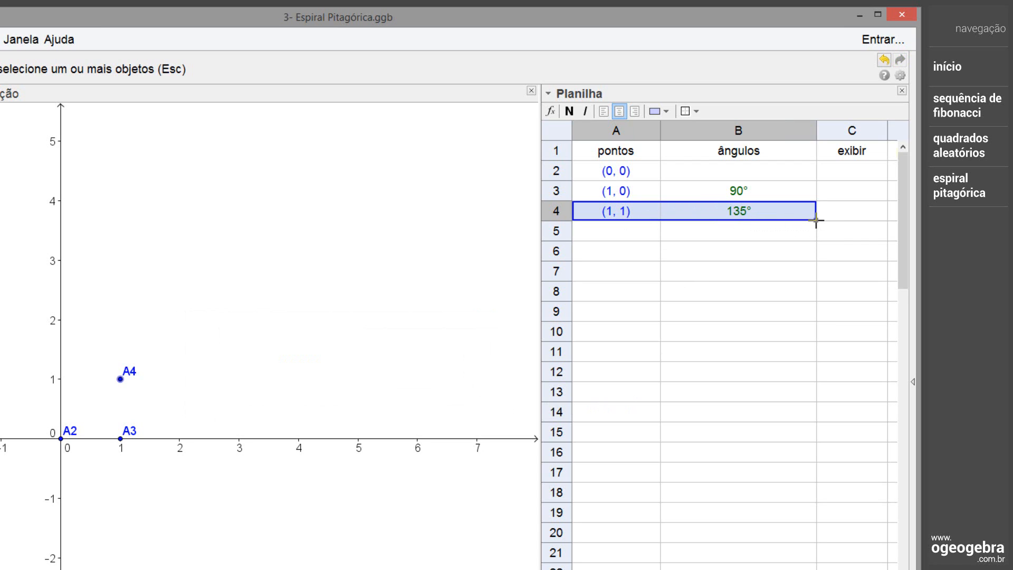
pyautogui.moveTo(814, 224); pyautogui.dragTo(823, 512)
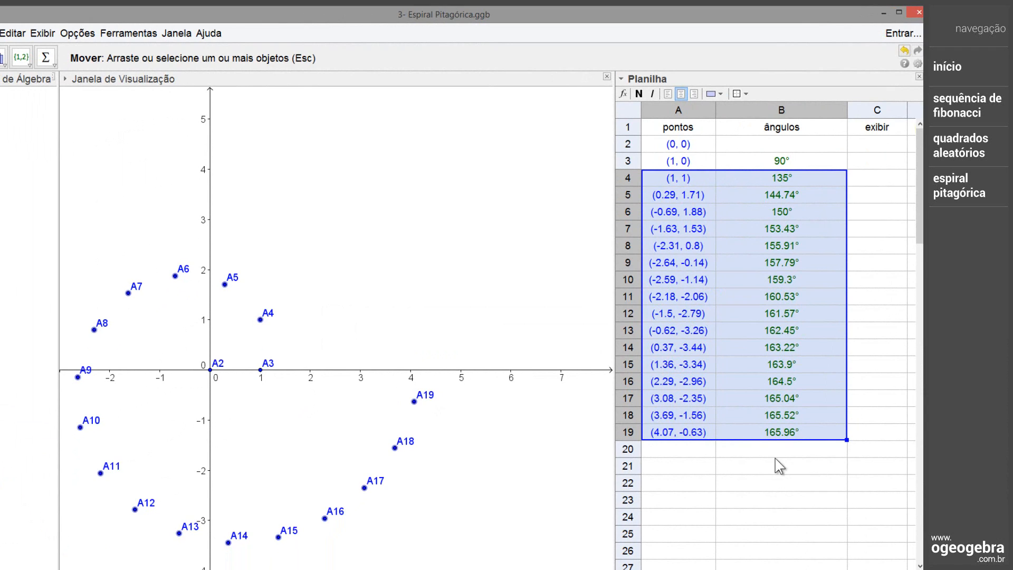
pyautogui.click(384, 238)
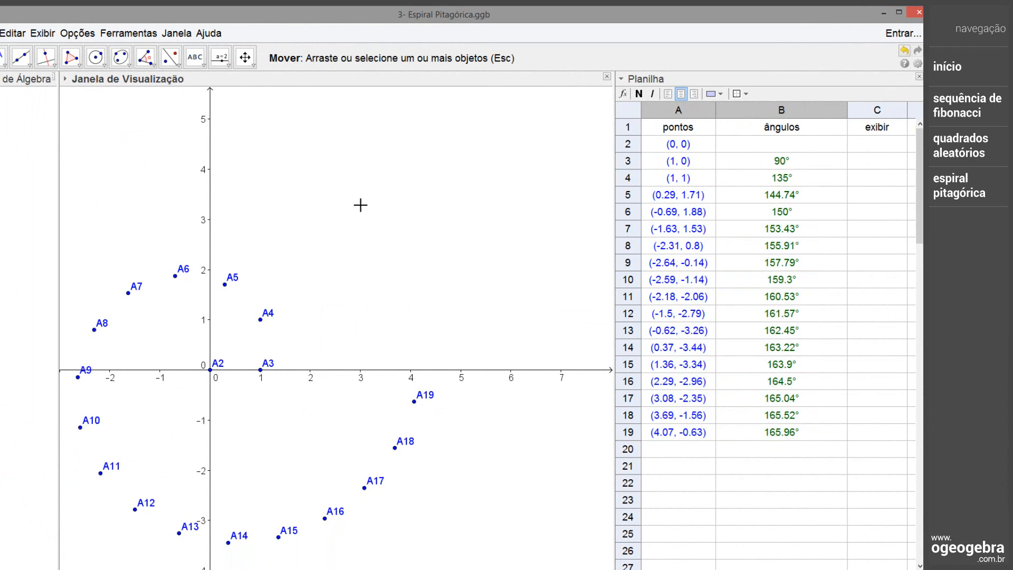
# - Inspect the definition of the angle in cell B12 and close it without changes
pyautogui.click(244, 57)
pyautogui.moveTo(333, 255); pyautogui.dragTo(411, 182)
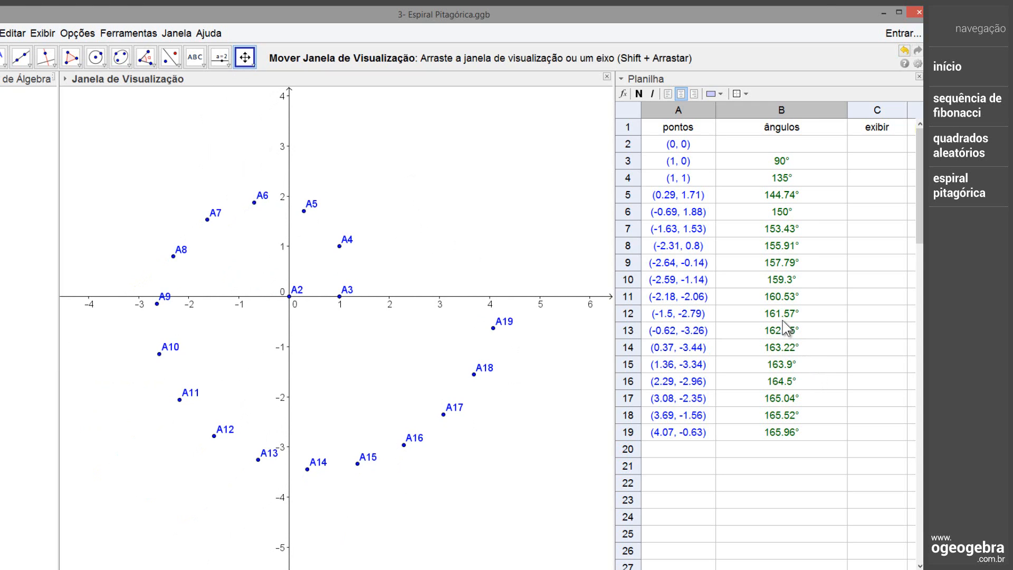
pyautogui.moveTo(783, 316)
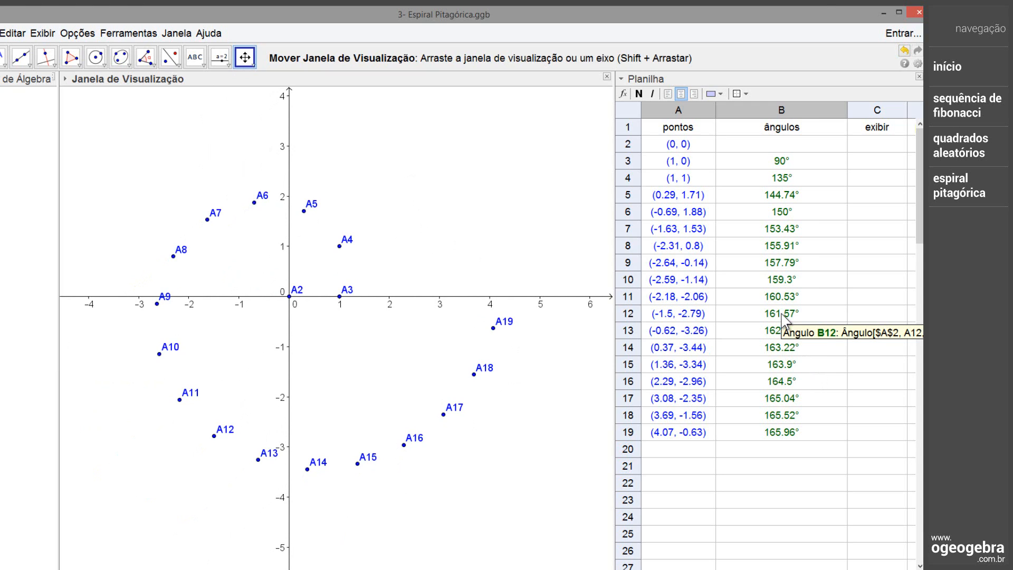
pyautogui.doubleClick(782, 316)
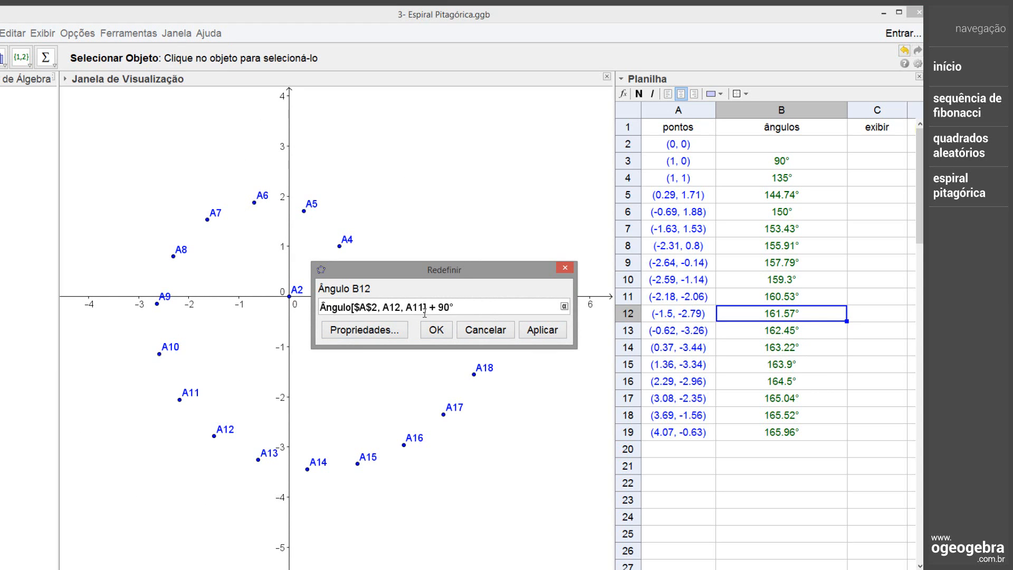
pyautogui.click(566, 268)
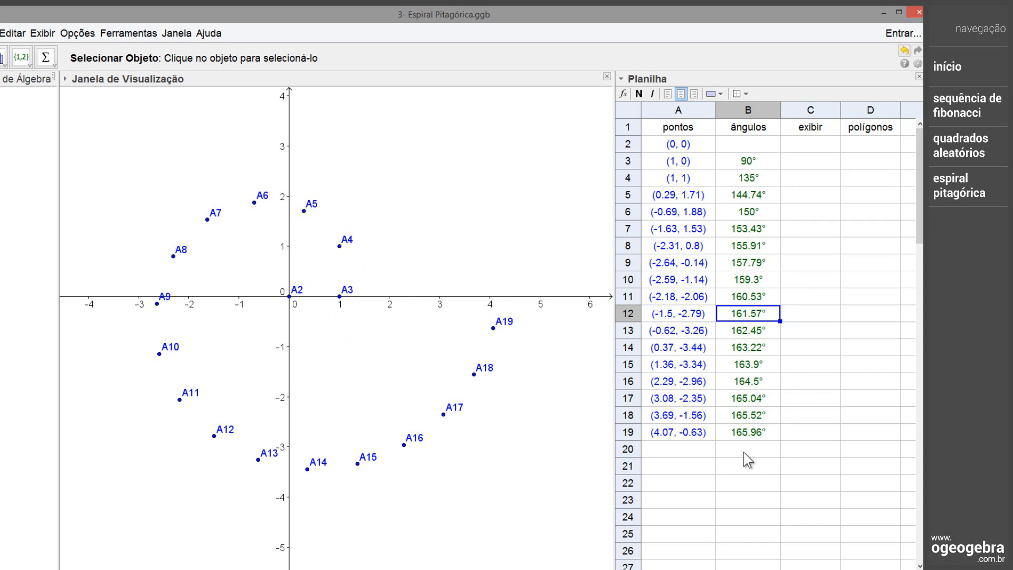
# - Create a number slider named n in the graphics view, ranging from 0 to 16 with increment 1
pyautogui.click(221, 58)
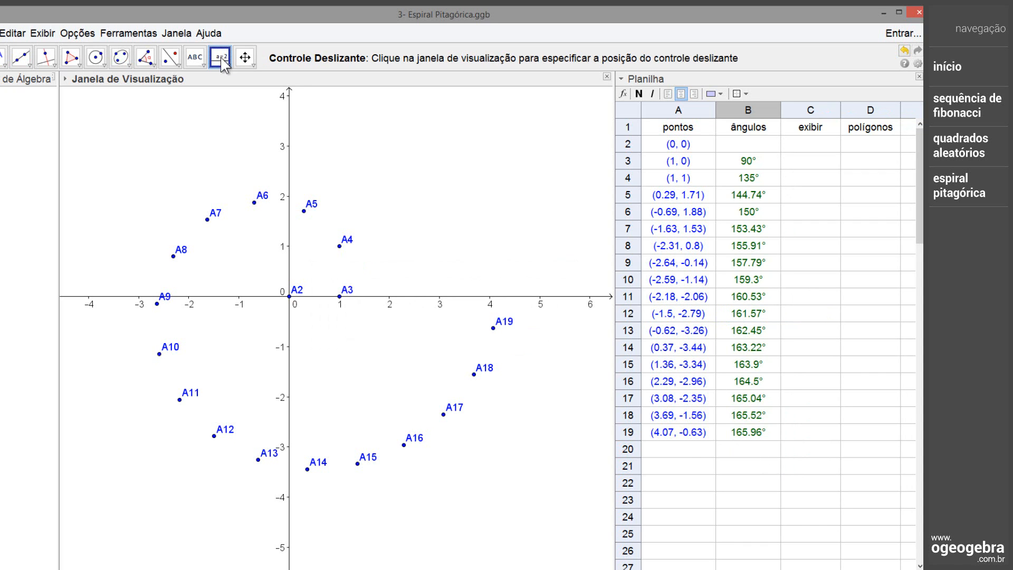
pyautogui.click(97, 126)
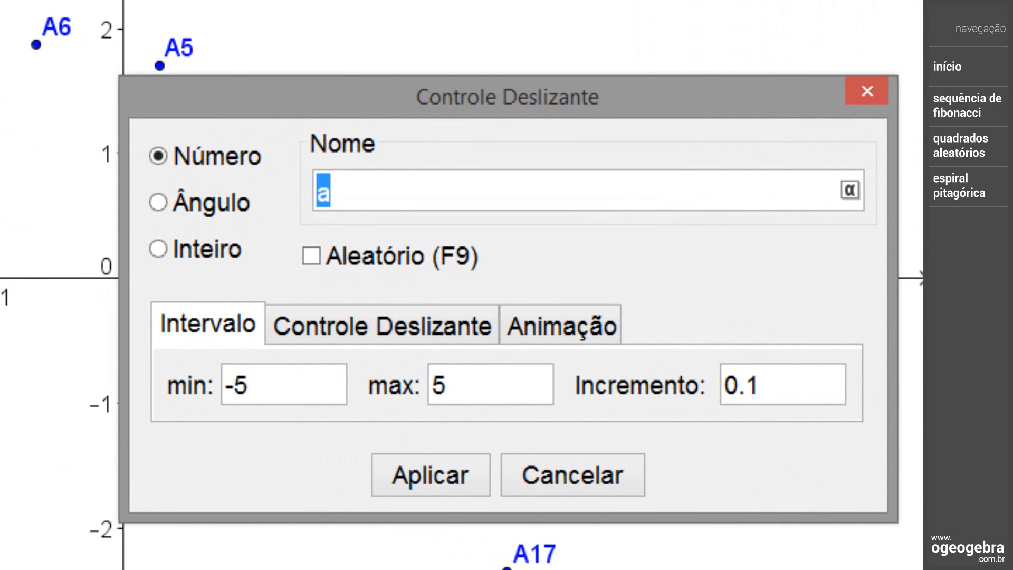
pyautogui.write('n')
pyautogui.press('Tab')
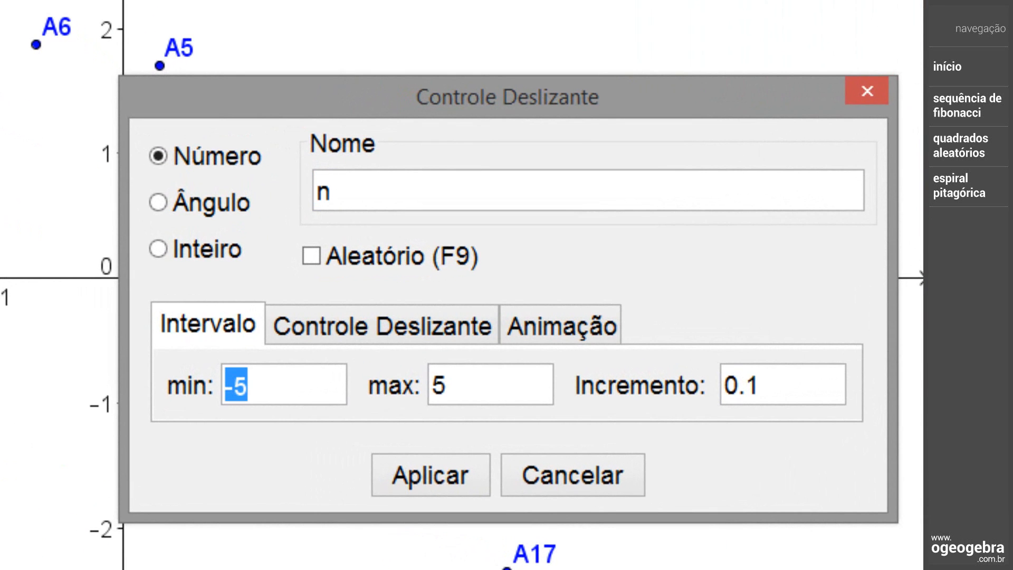
pyautogui.write('0')
pyautogui.press('Tab')
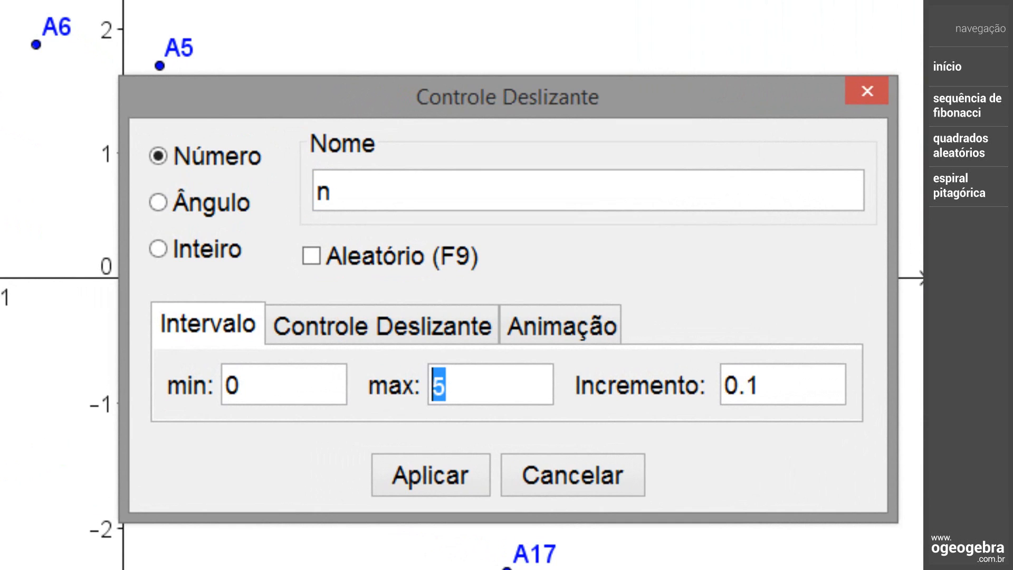
pyautogui.write('16')
pyautogui.press('Tab')
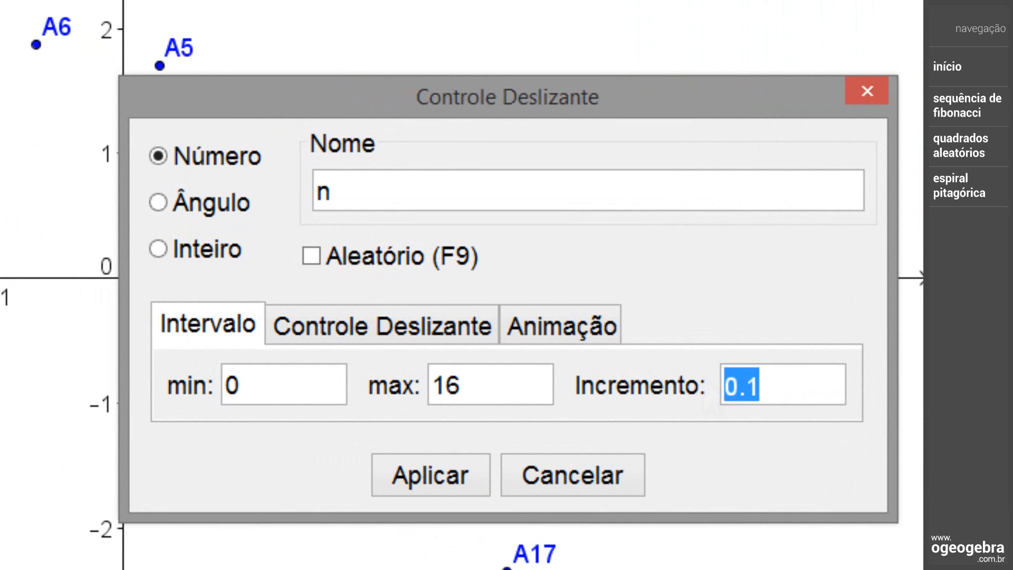
pyautogui.write('1')
pyautogui.click(459, 473)
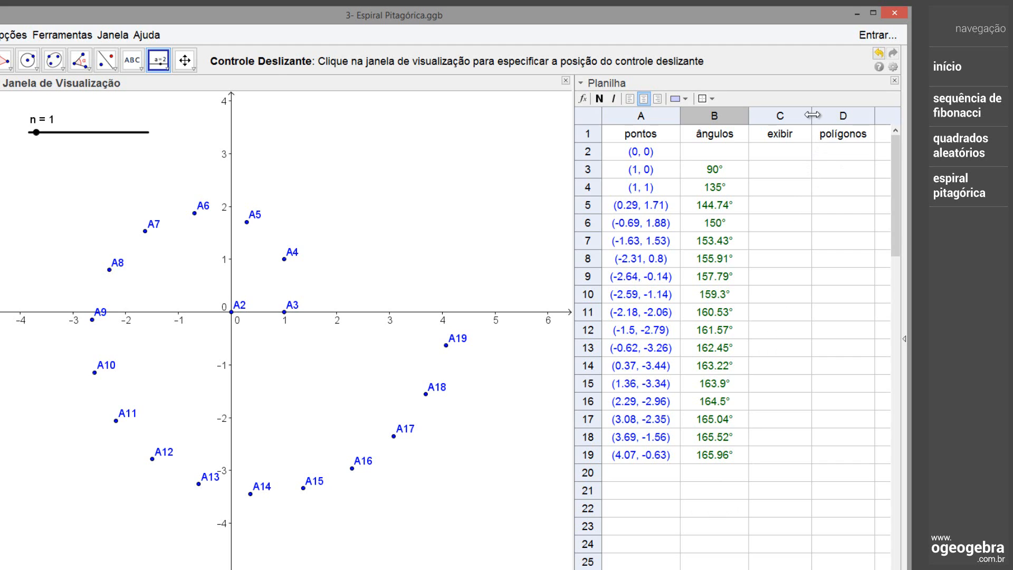
# - Enter the condition =Se[Linha[A4]-3<=n,1,0] in cell C4 of a widened exibir column and fill it down to C19
pyautogui.moveTo(813, 114); pyautogui.dragTo(880, 114)
pyautogui.click(814, 187)
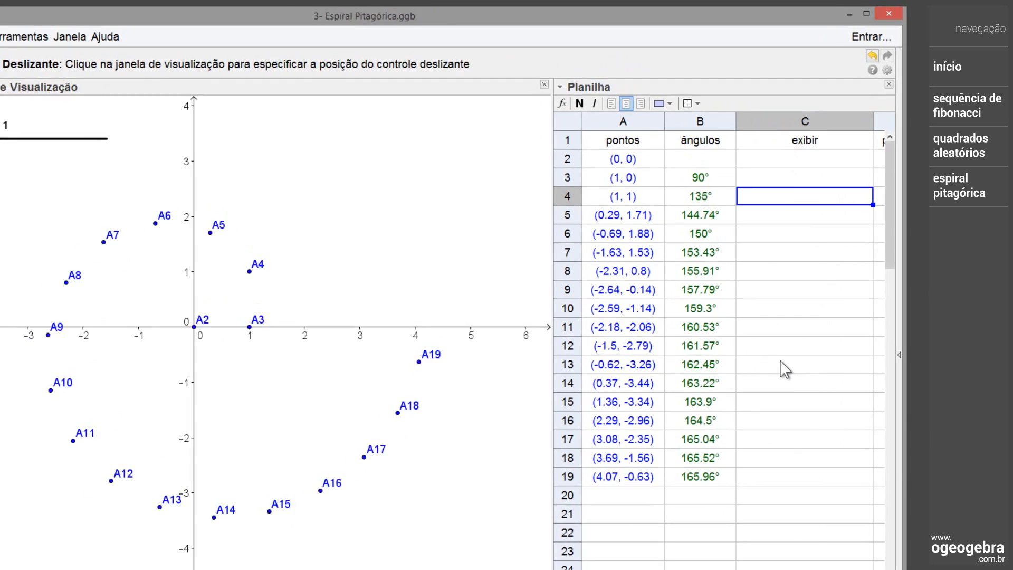
pyautogui.write('=S')
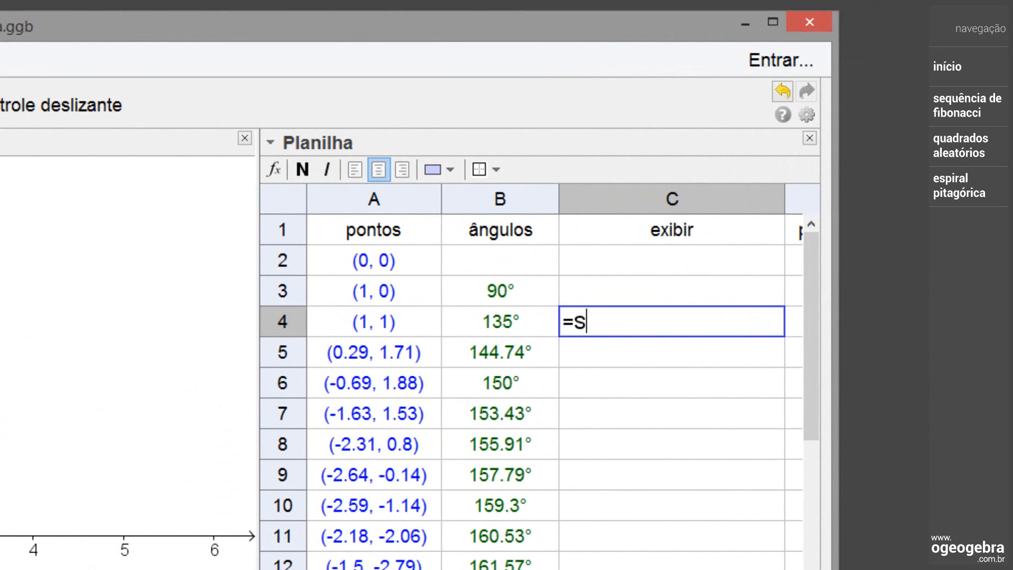
pyautogui.write('e[Linha')
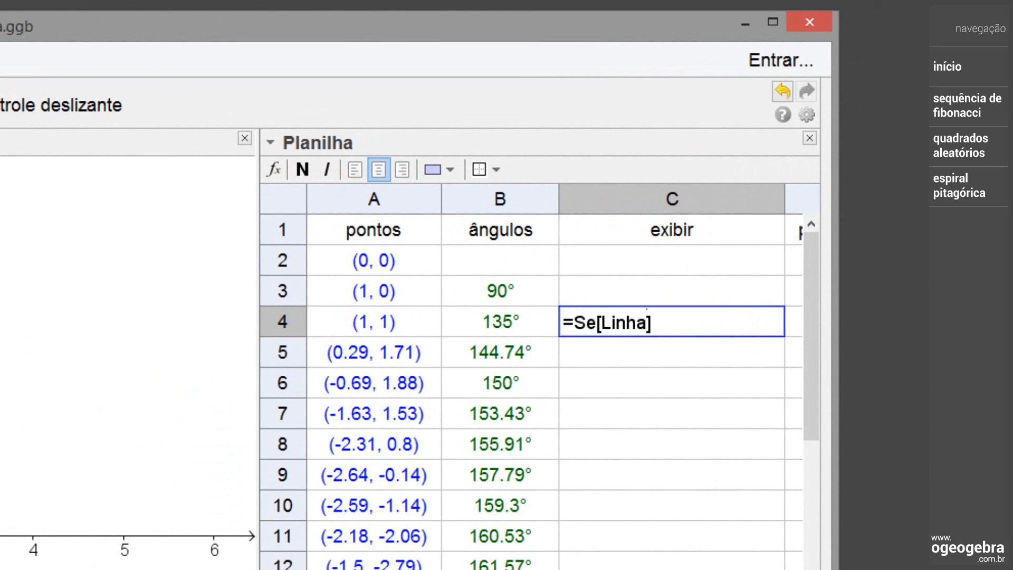
pyautogui.write('[A4')
pyautogui.press('Right')
pyautogui.write('-3')
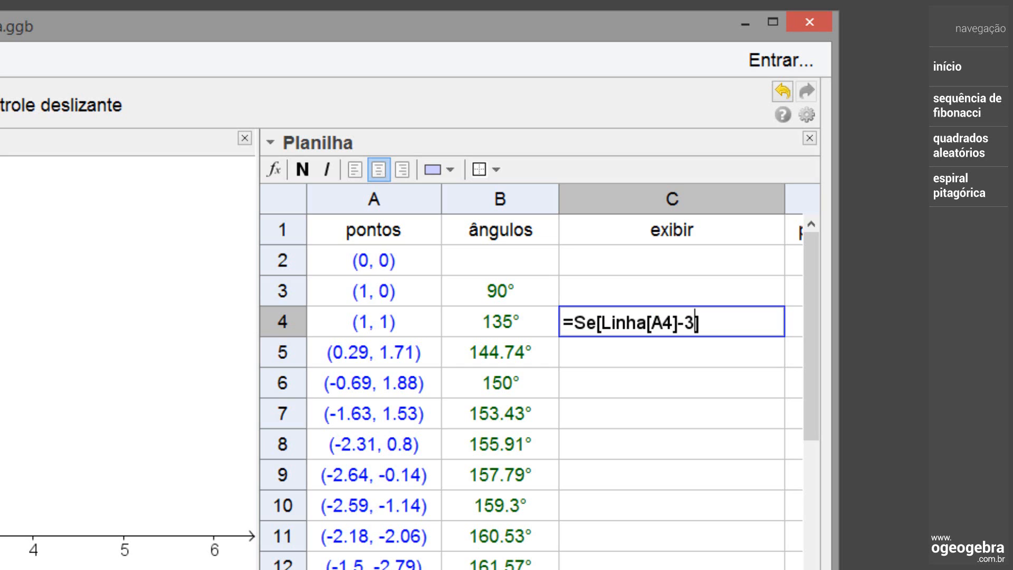
pyautogui.write('<=n,1,0')
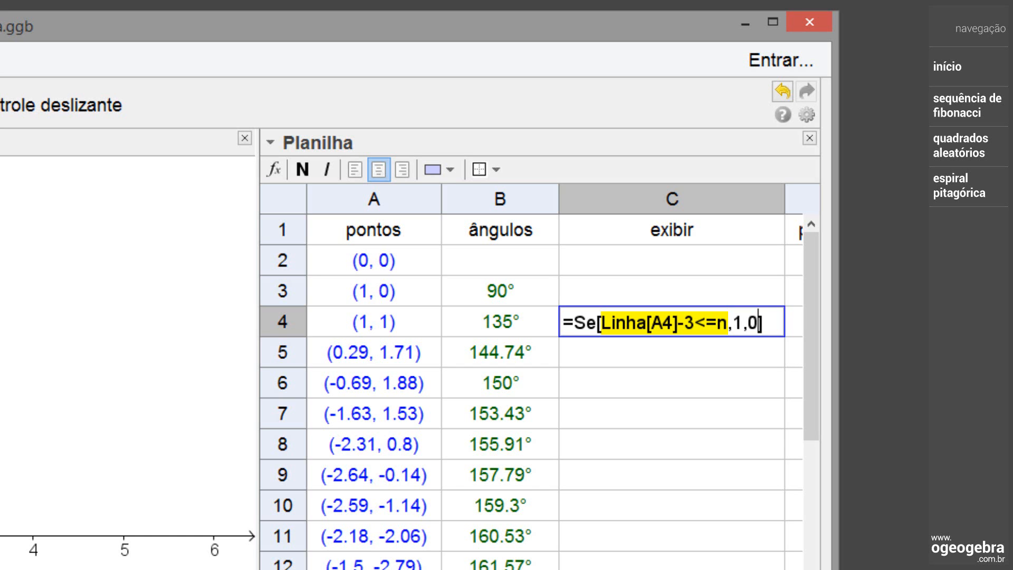
pyautogui.press('Return')
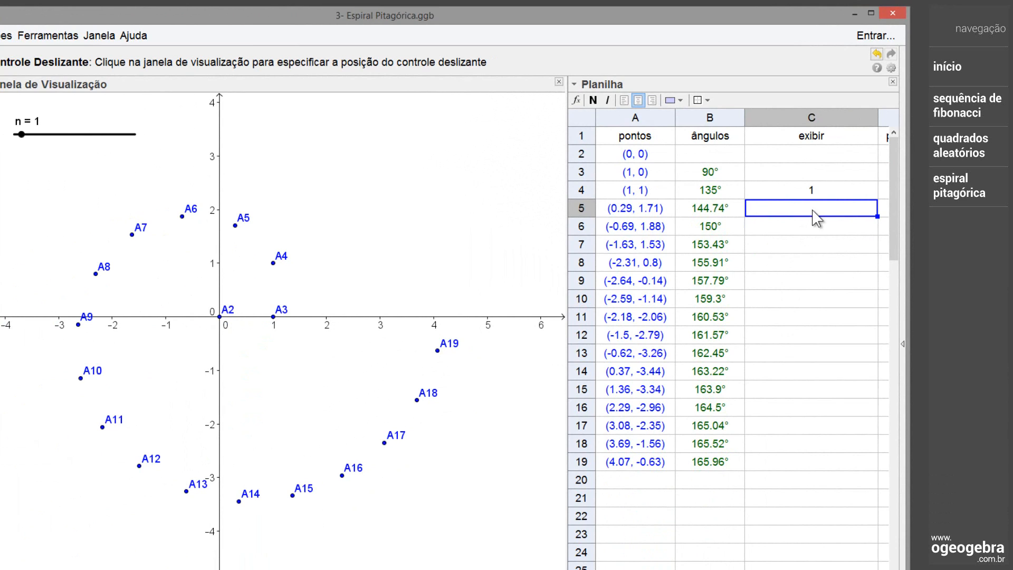
pyautogui.click(827, 194)
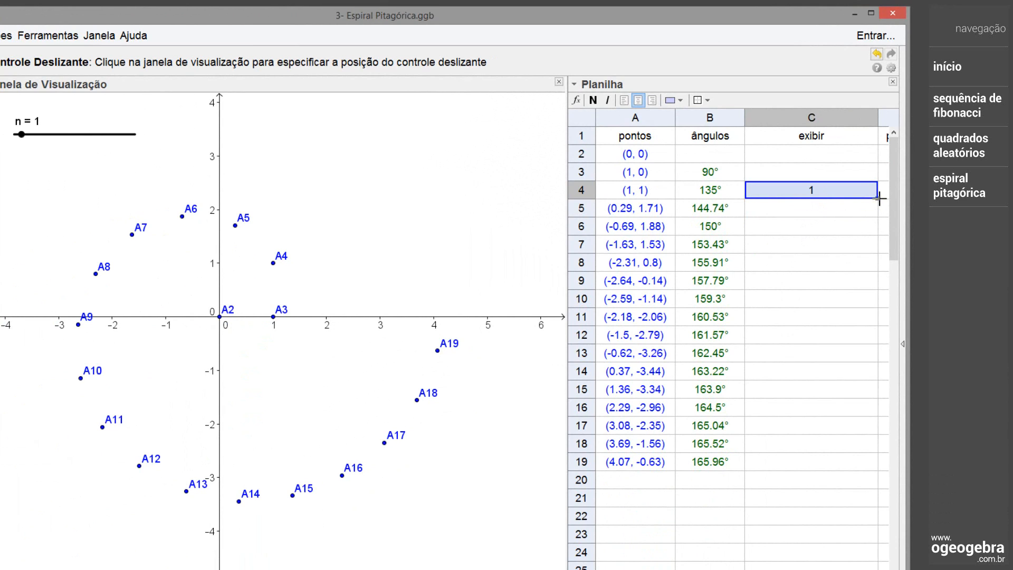
pyautogui.moveTo(878, 199); pyautogui.dragTo(795, 457)
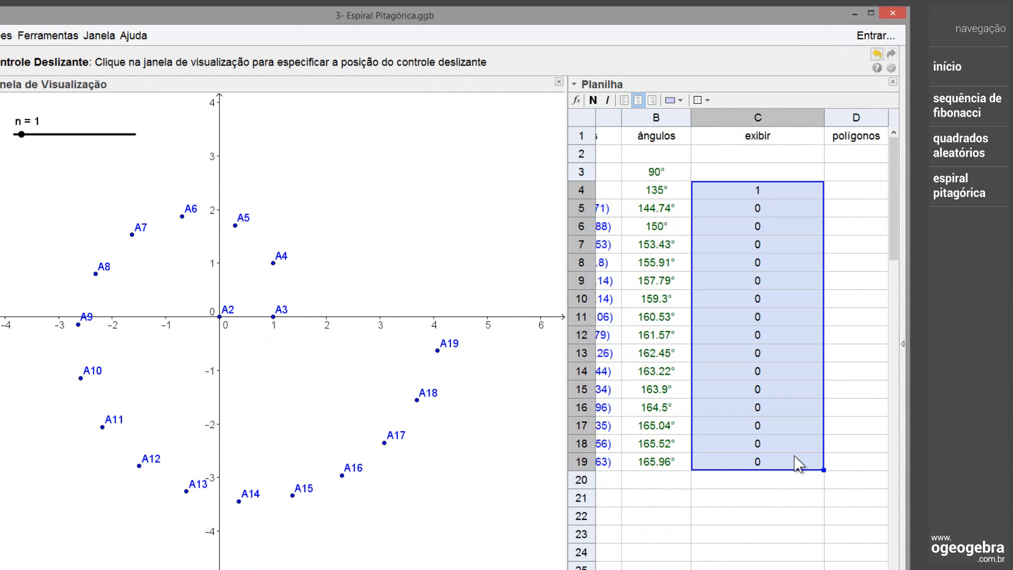
# - Deselect the filled range and set slider n to 7 to check the values in the exibir column
pyautogui.click(860, 452)
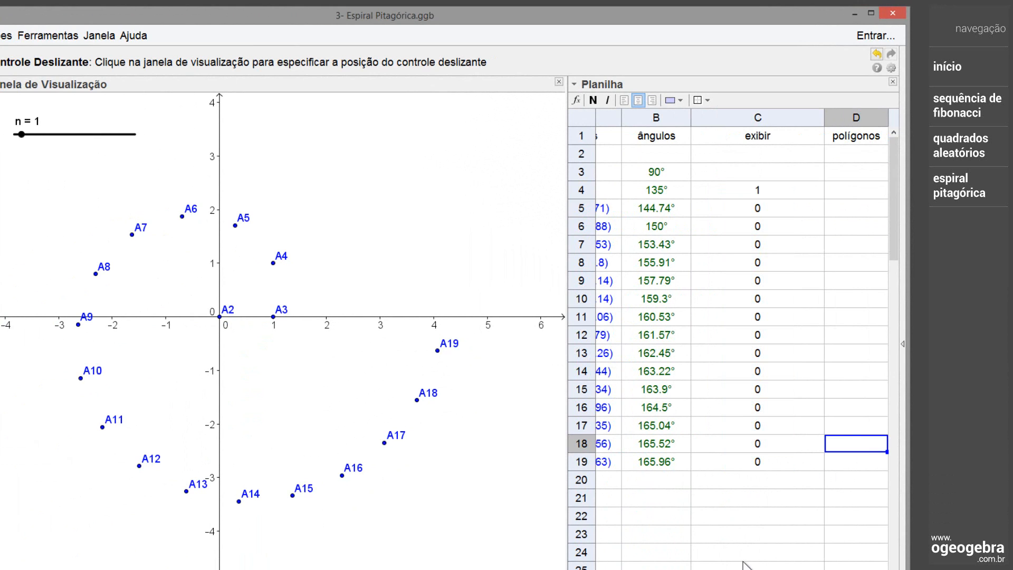
pyautogui.hscroll(-1, 742, 338)
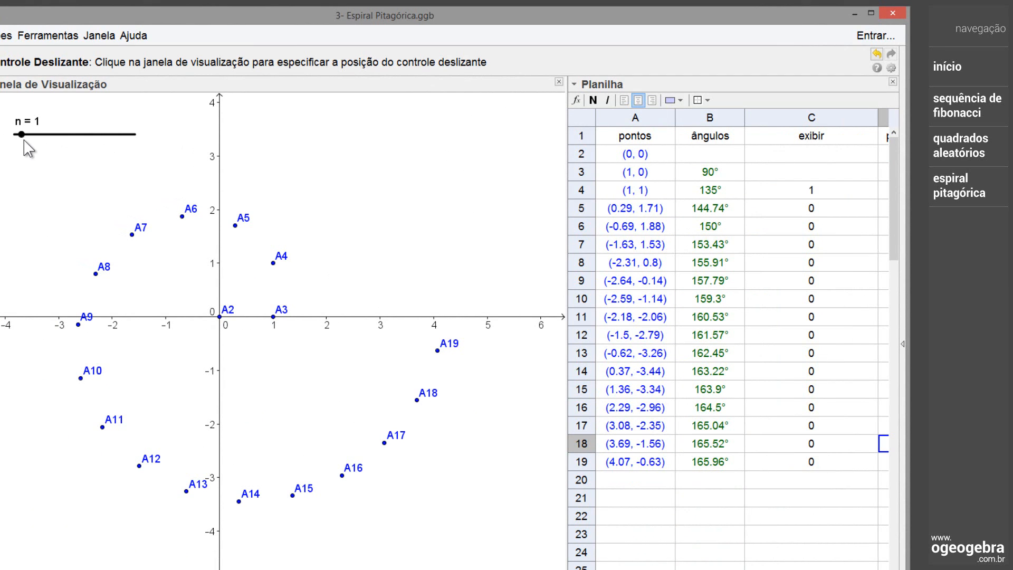
pyautogui.moveTo(21, 135); pyautogui.dragTo(68, 138)
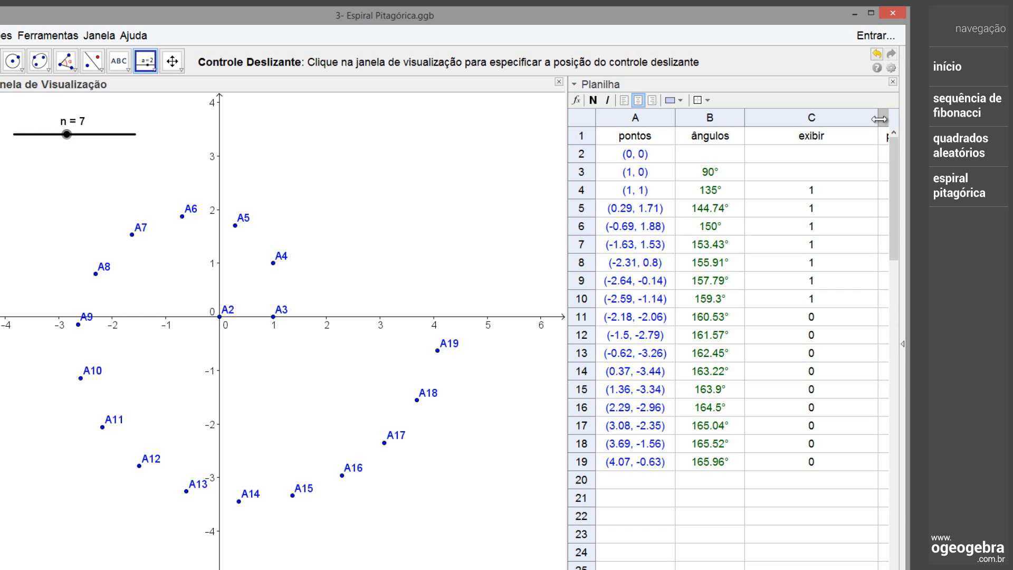
# - Enter =Polígono[$A$2,A3,A4] in cell D4 of a widened polígonos column, with the exibir column narrowed
pyautogui.moveTo(879, 119); pyautogui.dragTo(778, 172)
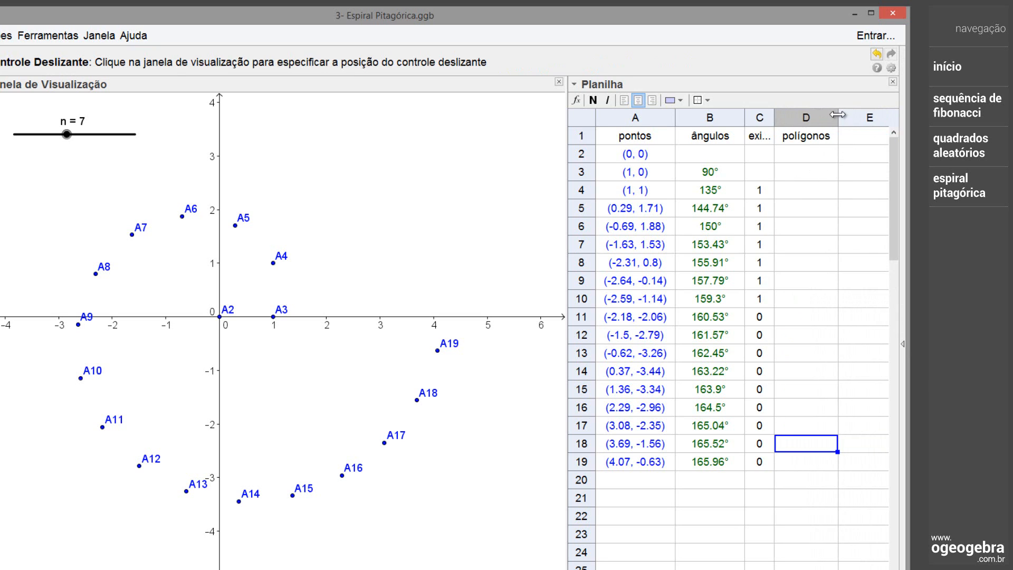
pyautogui.moveTo(839, 118); pyautogui.dragTo(886, 126)
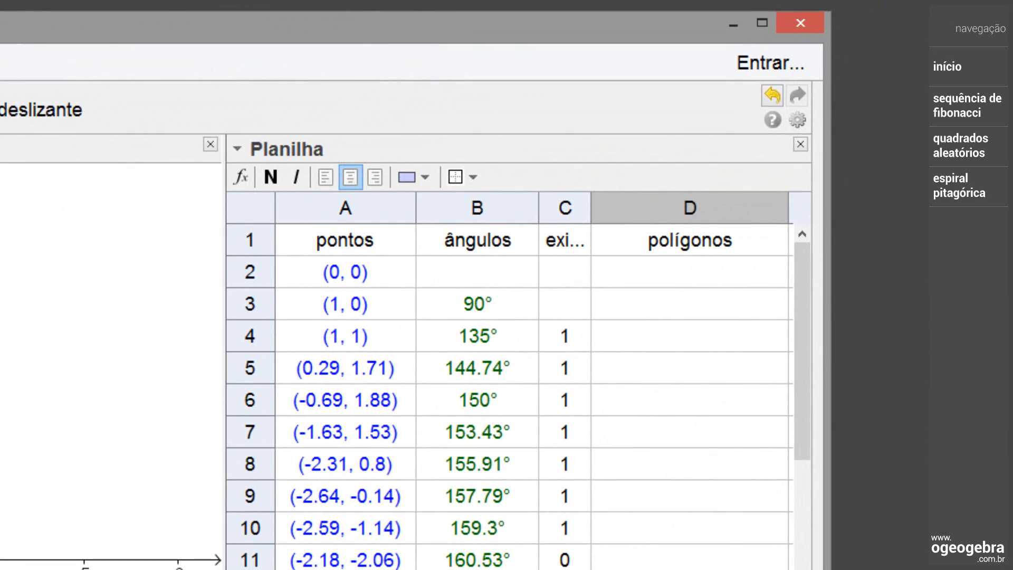
pyautogui.click(690, 336)
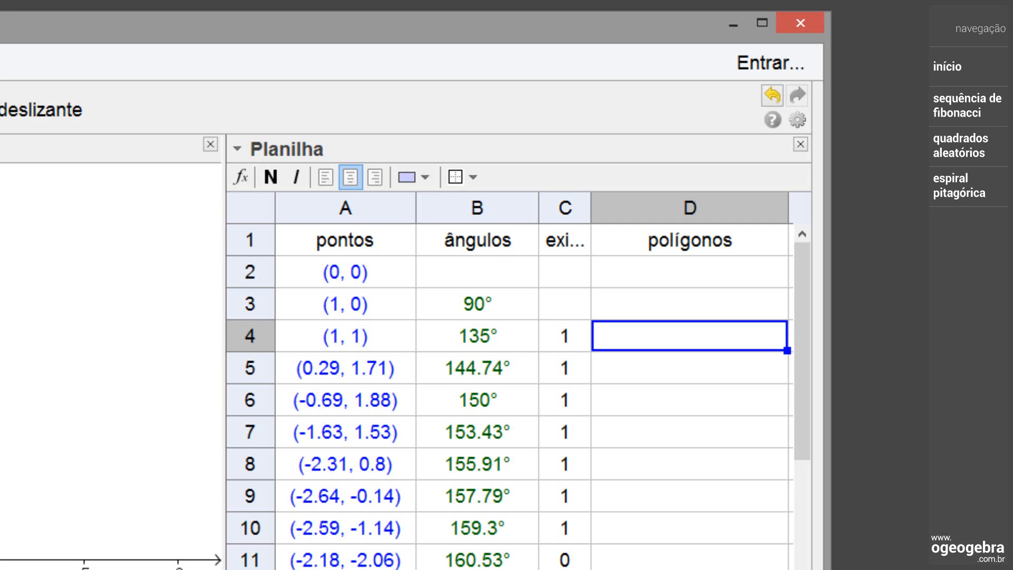
pyautogui.write('=')
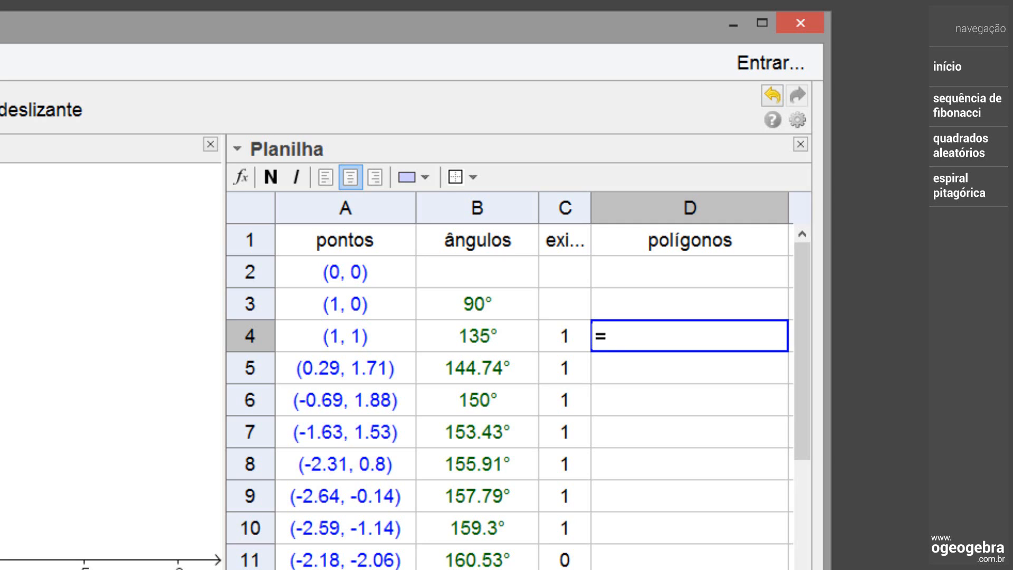
pyautogui.write('Polígono')
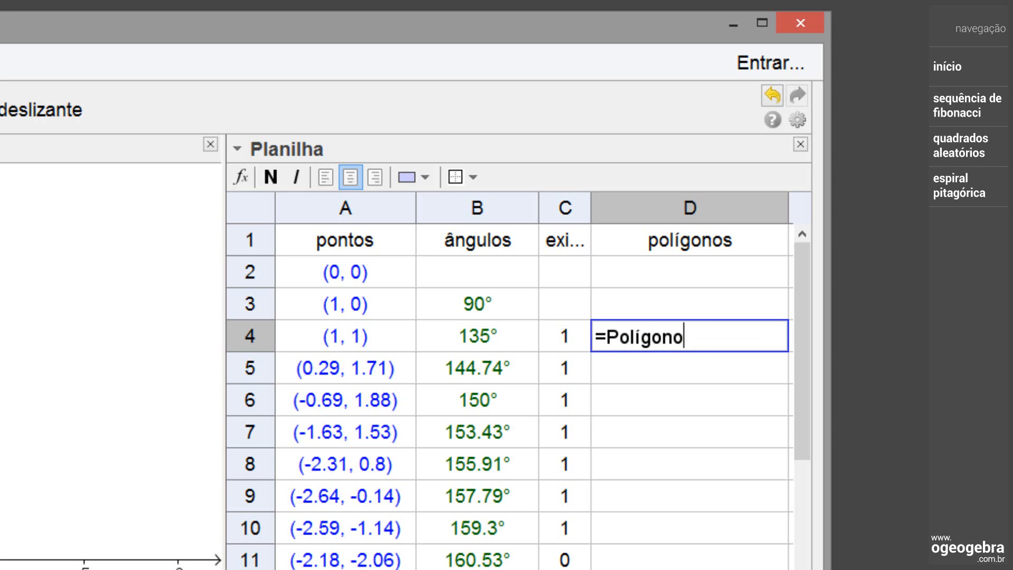
pyautogui.write('[A2,A3,')
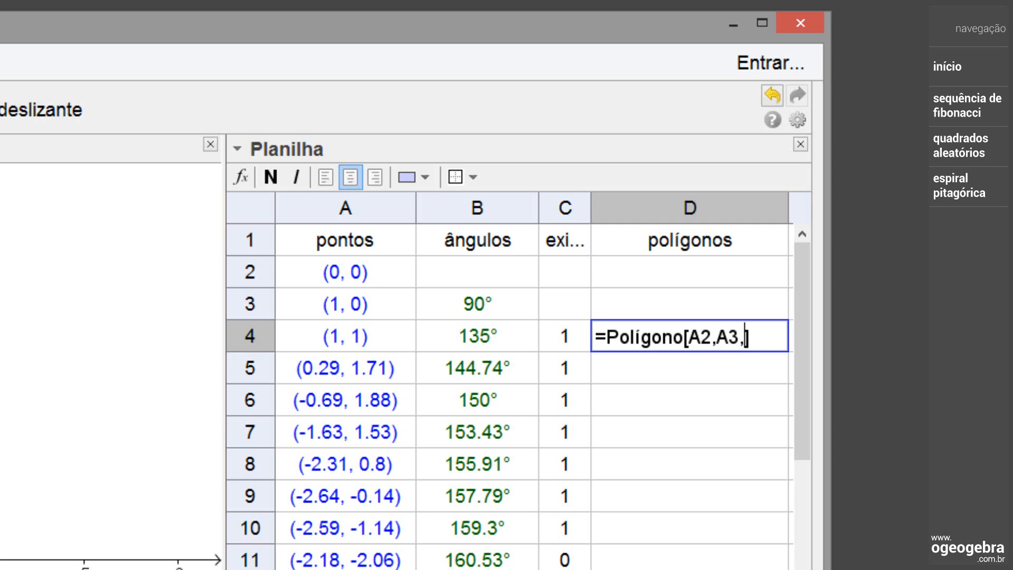
pyautogui.write('A4')
pyautogui.click(690, 337)
pyautogui.write('$')
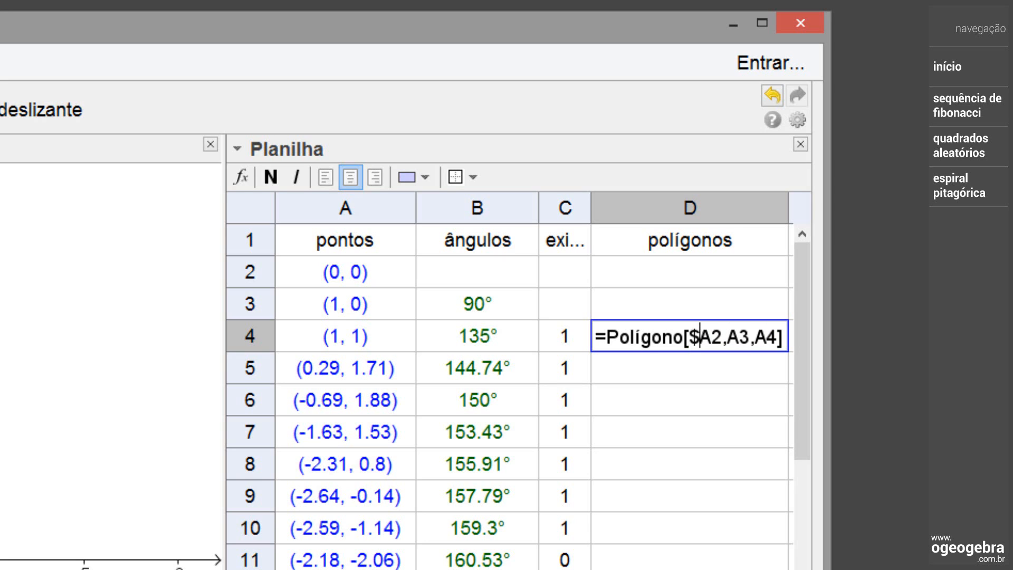
pyautogui.press('Right')
pyautogui.write('$')
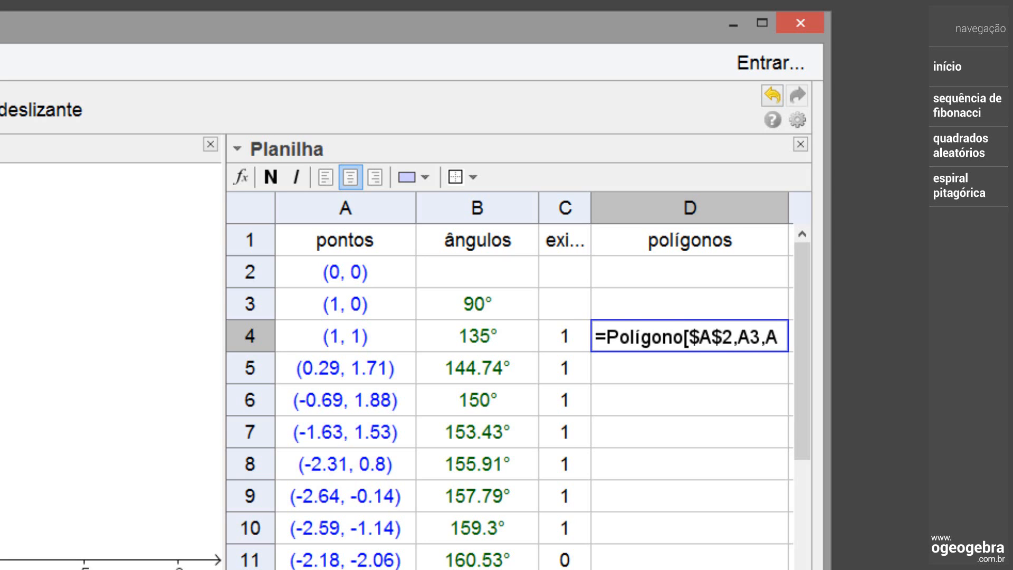
pyautogui.press('Return')
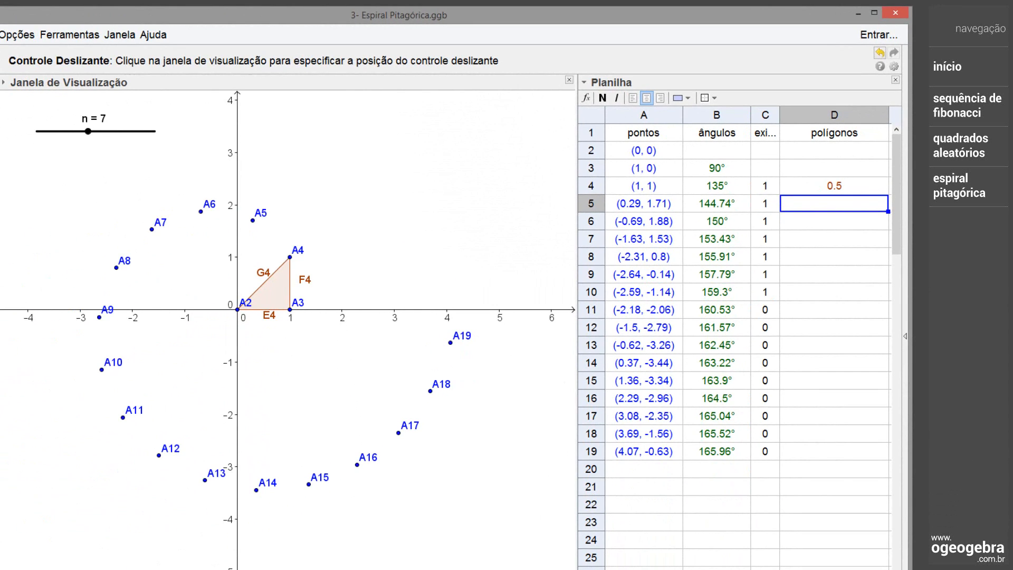
# - Enlarge the spreadsheet area slightly and fill the polygon formula of cell D4 down to D19
pyautogui.moveTo(579, 194); pyautogui.dragTo(563, 194)
pyautogui.click(831, 186)
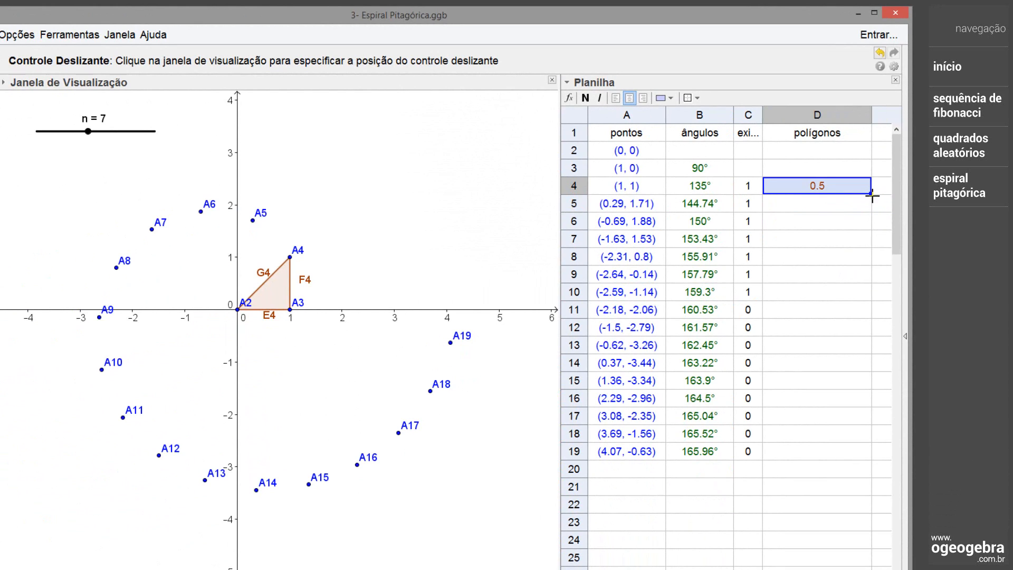
pyautogui.moveTo(871, 194); pyautogui.dragTo(844, 453)
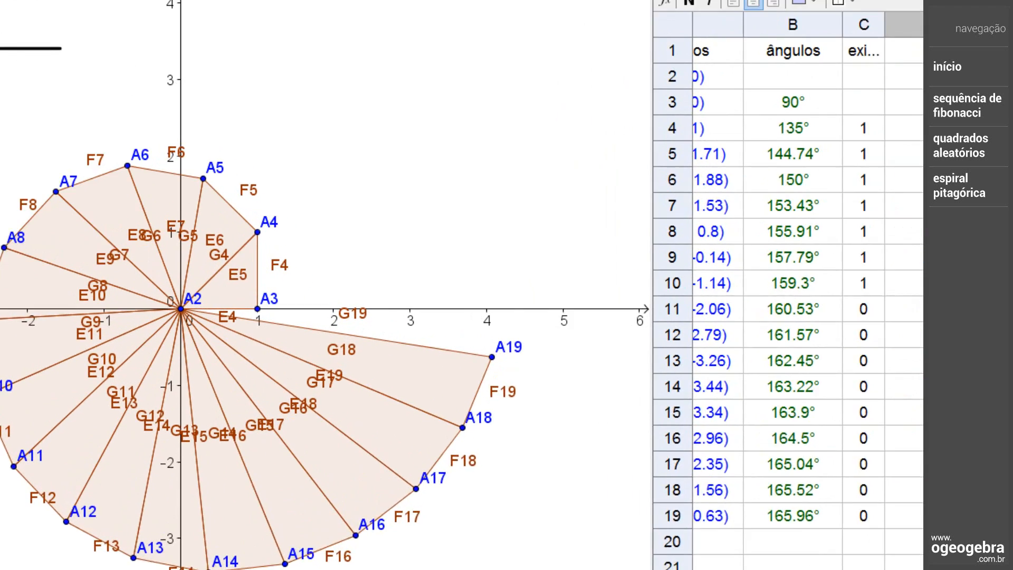
# - Redefine triangle D4 as Se[C4≟1,Polígono[$A$2, A3, A4]] so that it depends on the exibir value
pyautogui.doubleClick(775, 185)
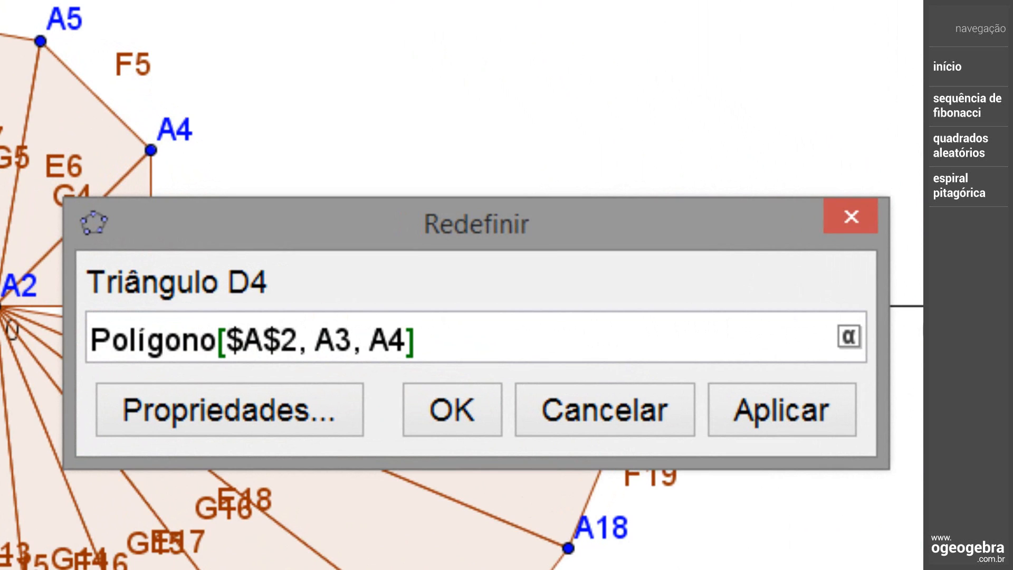
pyautogui.press('Left')
pyautogui.press('Left')
pyautogui.press('Left')
pyautogui.press('Left')
pyautogui.press('Left')
pyautogui.press('Left')
pyautogui.press('Left')
pyautogui.press('Left')
pyautogui.press('Left')
pyautogui.press('Left')
pyautogui.press('Left')
pyautogui.press('Left')
pyautogui.press('Left')
pyautogui.press('Left')
pyautogui.press('Left')
pyautogui.press('Left')
pyautogui.press('Left')
pyautogui.press('Left')
pyautogui.press('Left')
pyautogui.press('Left')
pyautogui.press('Left')
pyautogui.write('Se[')
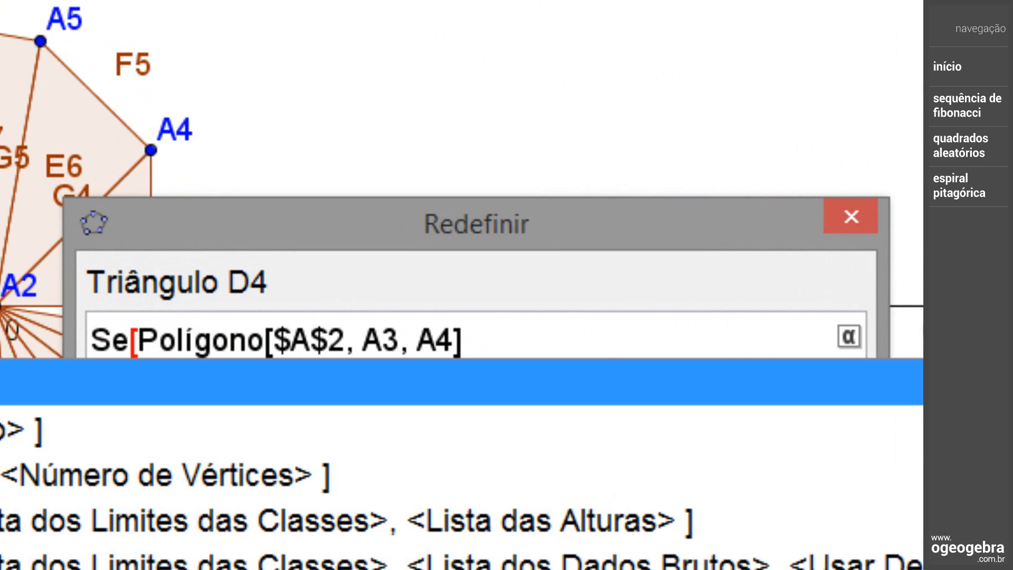
pyautogui.press('Escape')
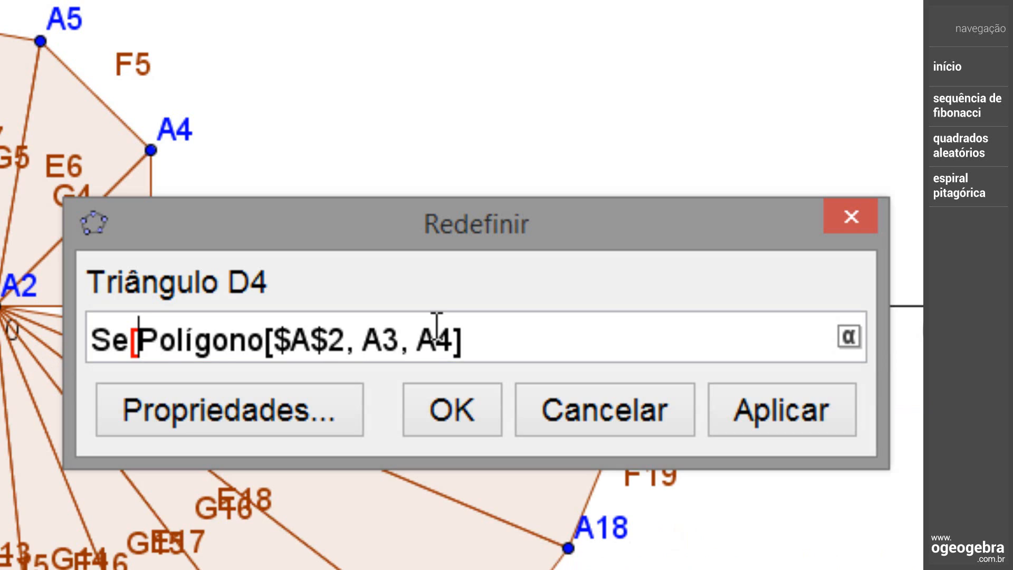
pyautogui.write('C4')
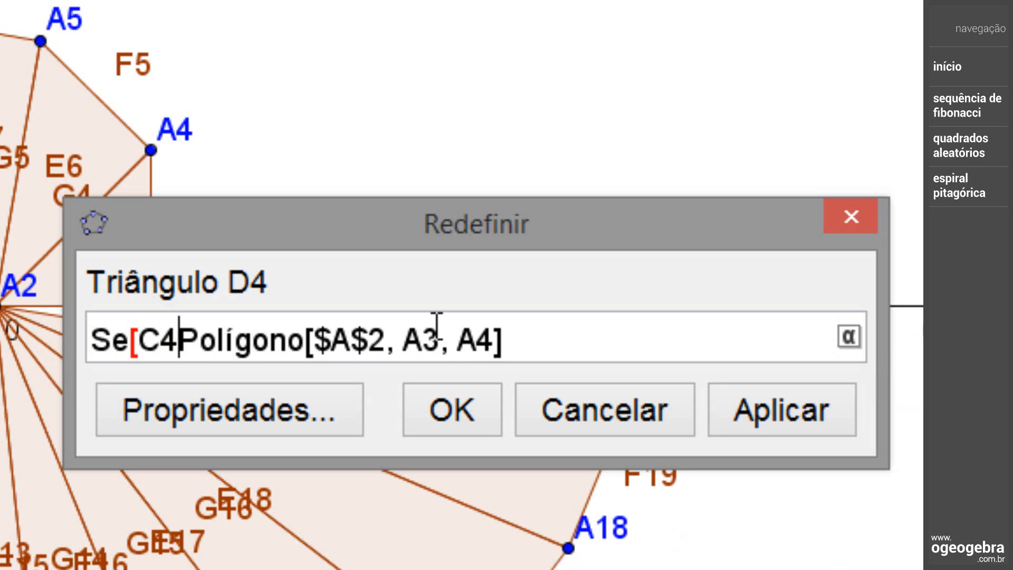
pyautogui.click(849, 337)
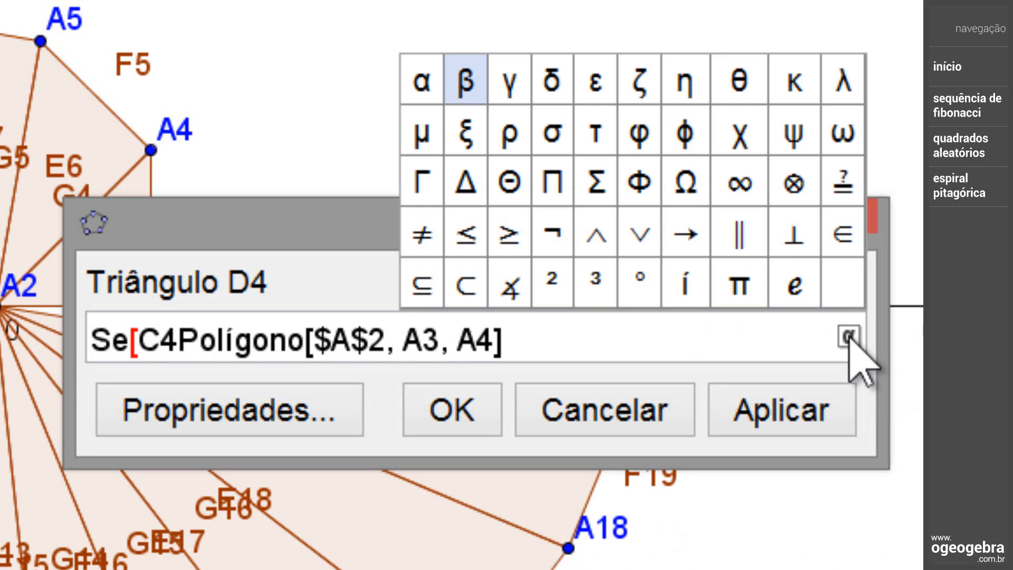
pyautogui.click(832, 182)
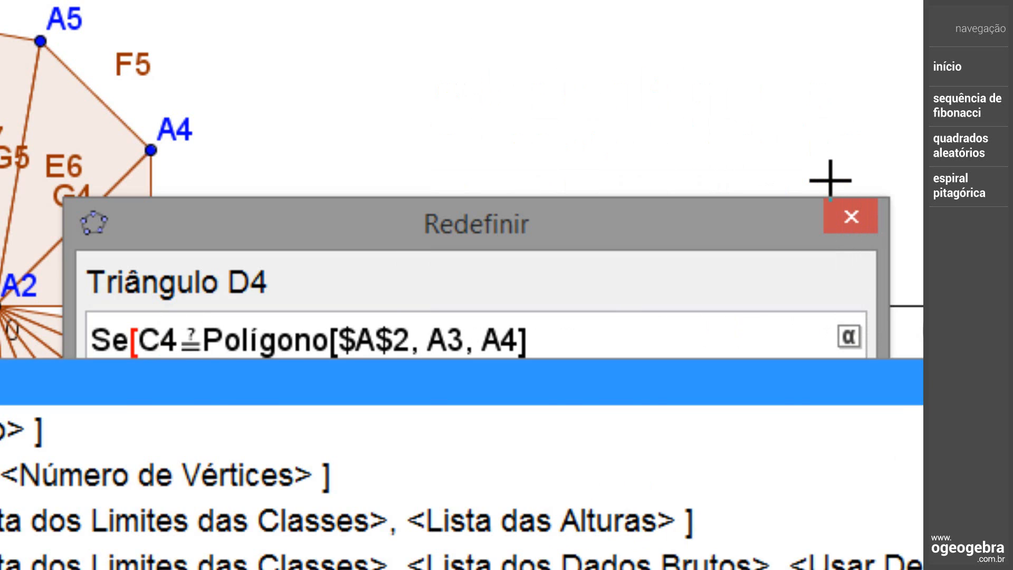
pyautogui.write('1,')
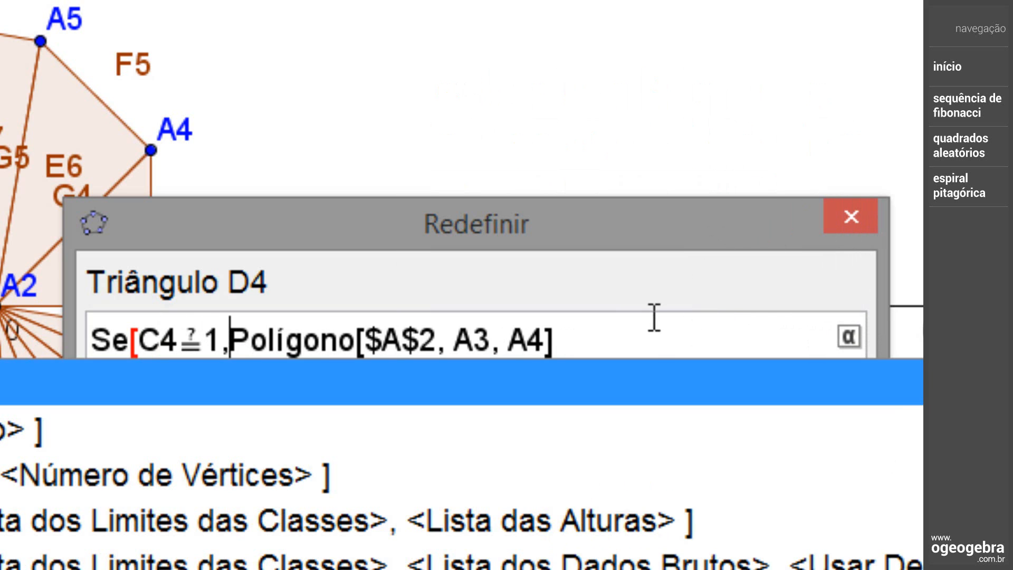
pyautogui.click(637, 348)
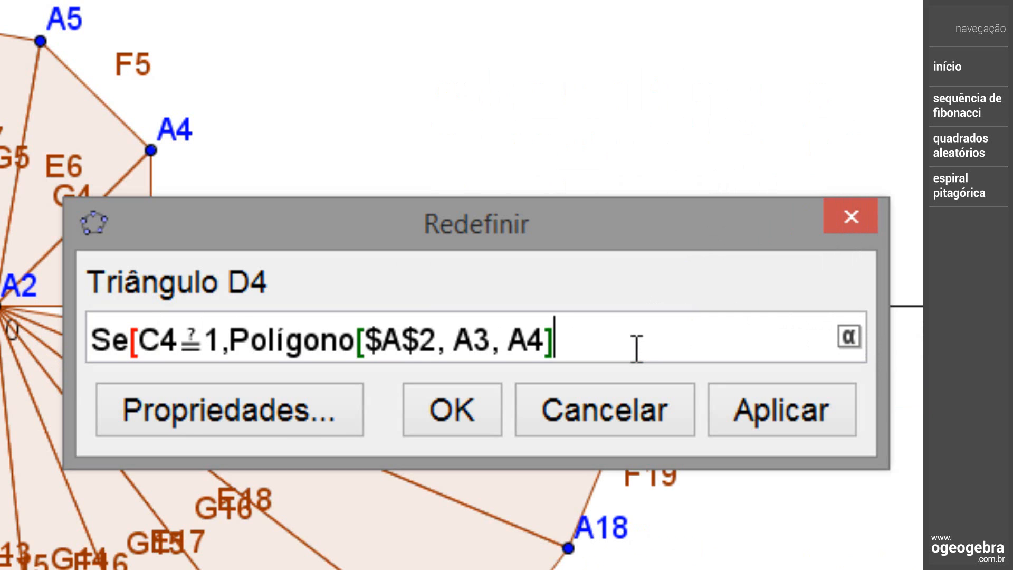
pyautogui.write(']')
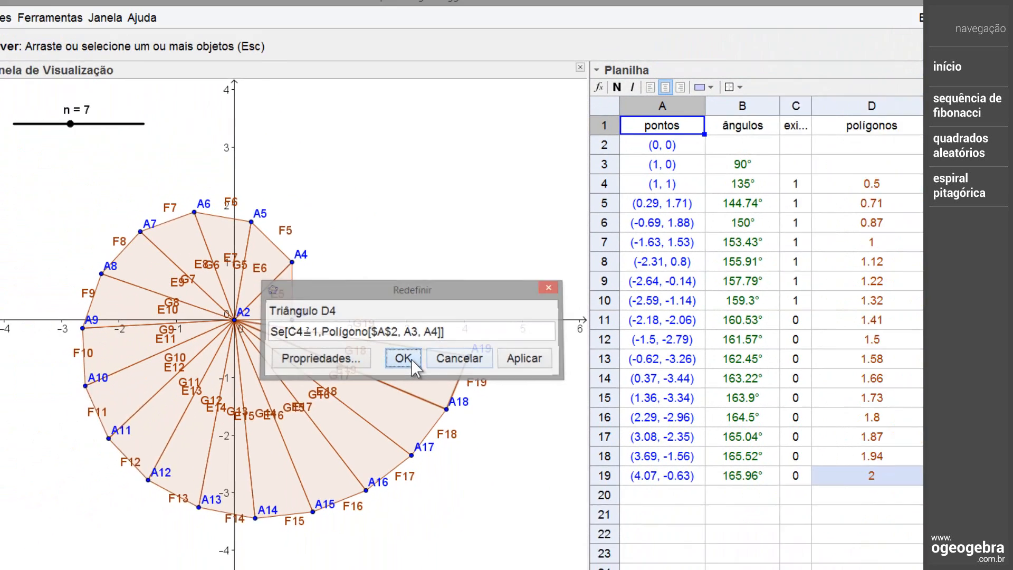
pyautogui.click(453, 410)
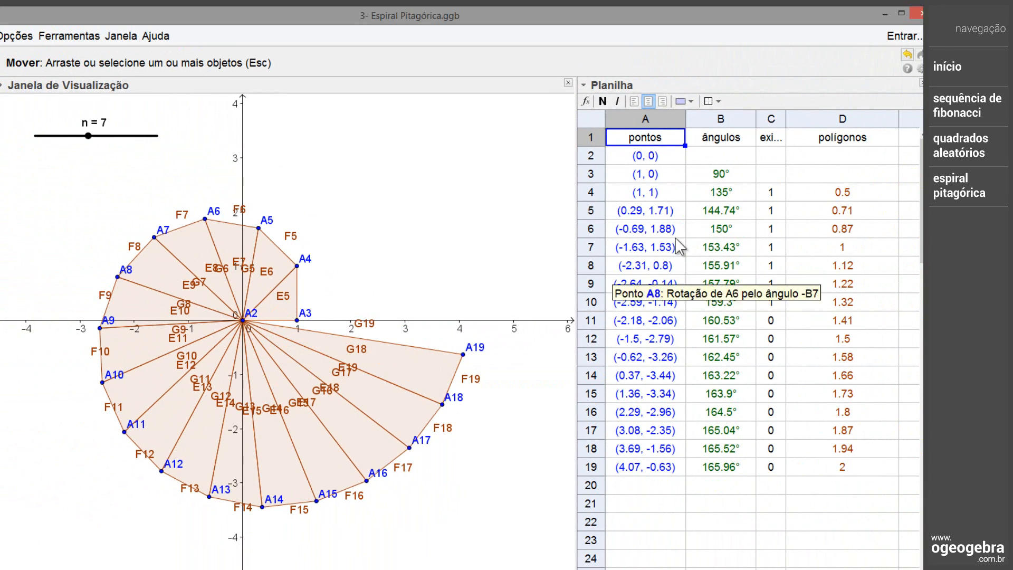
# - Fill the conditional polygon formula of cell D4 down to D19, then deselect the range
pyautogui.click(805, 198)
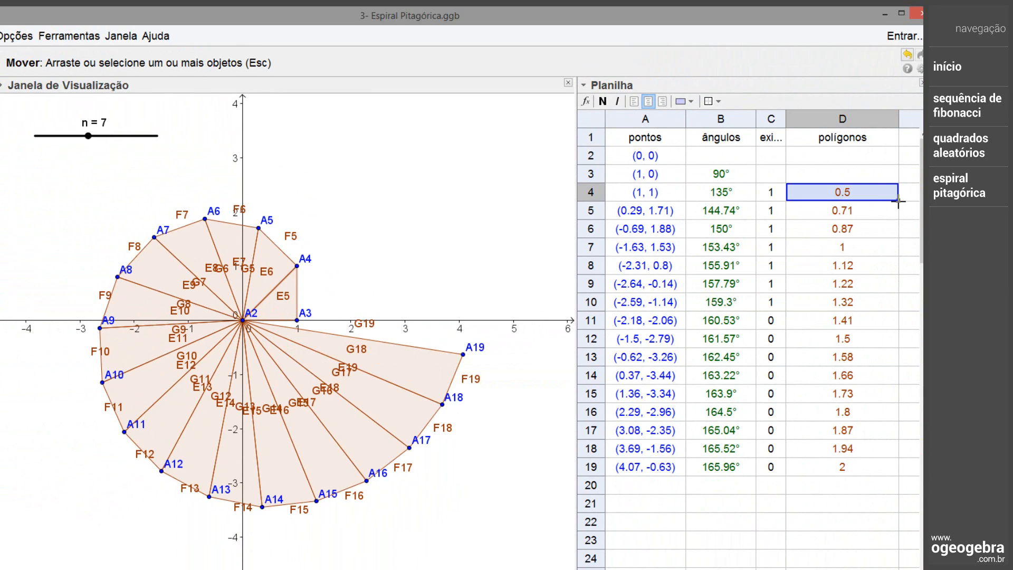
pyautogui.moveTo(899, 200); pyautogui.dragTo(832, 466)
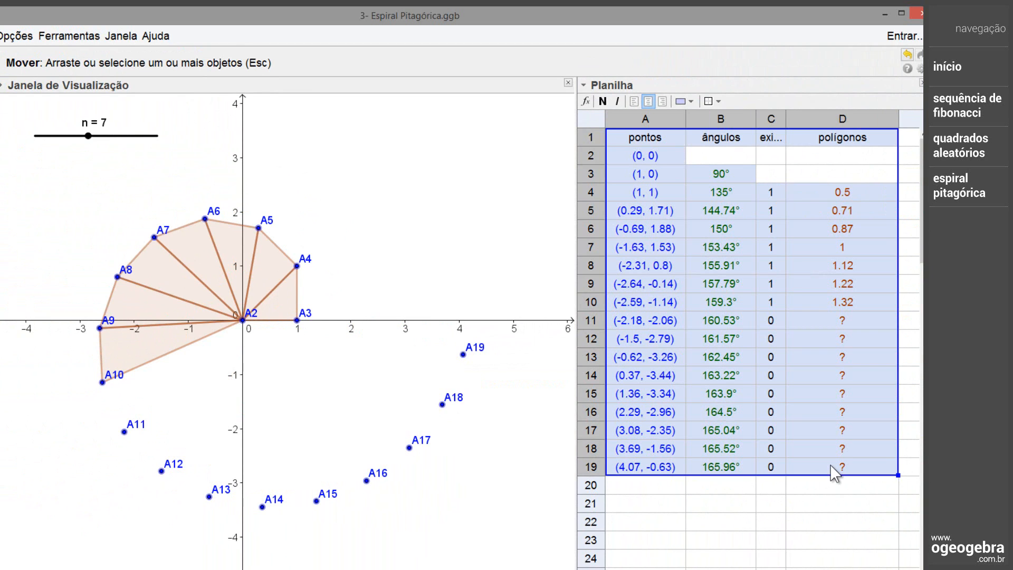
pyautogui.click(836, 528)
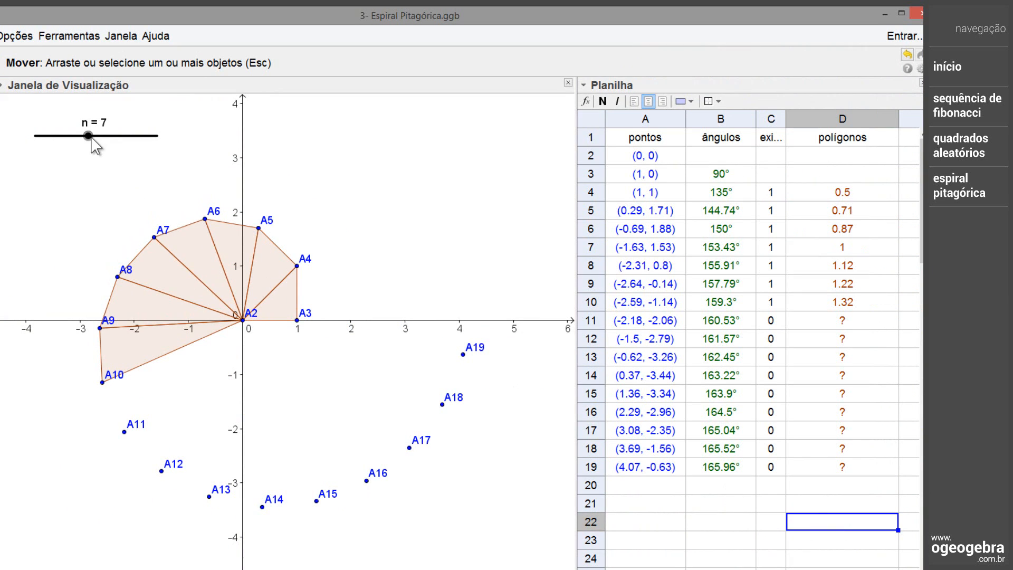
# - Test the spiral by setting slider n to 0 and stepping it up to 16, briefly back to 15, and ending at 16
pyautogui.moveTo(88, 136); pyautogui.dragTo(35, 137)
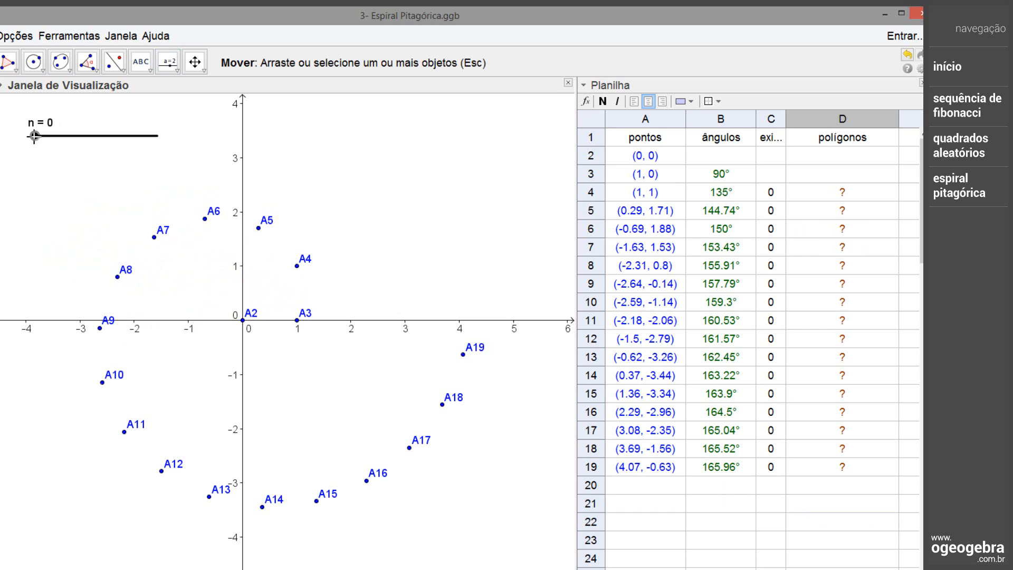
pyautogui.press('Right')
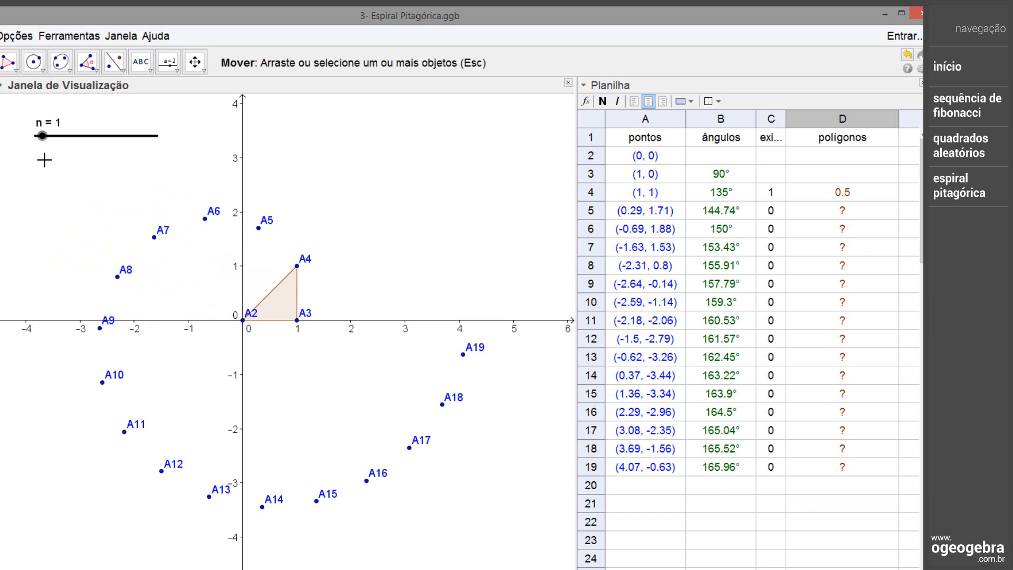
pyautogui.press('Right')
pyautogui.press('Right')
pyautogui.press('Right')
pyautogui.press('Right')
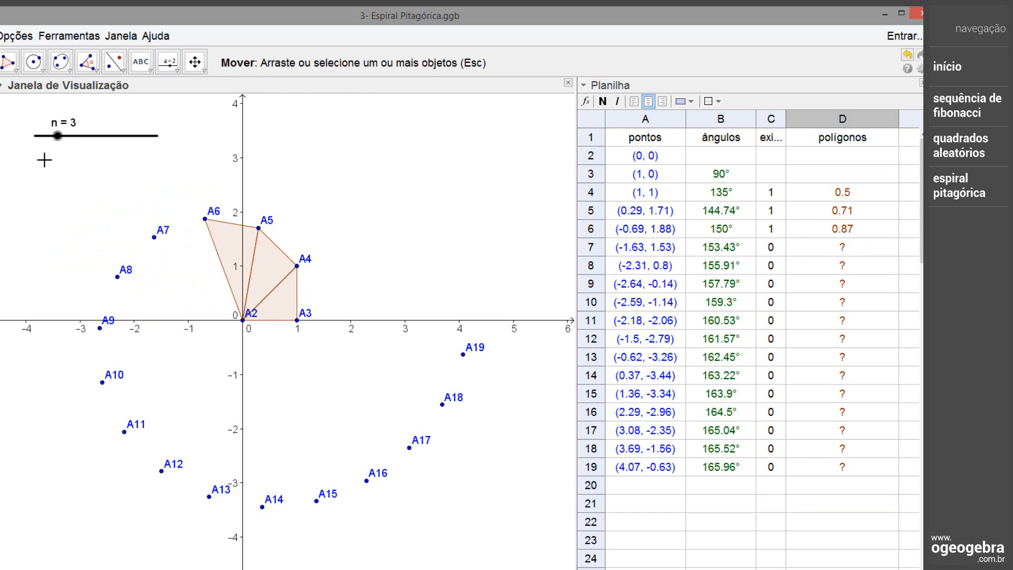
pyautogui.press('Right')
pyautogui.press('Right')
pyautogui.press('Right')
pyautogui.press('Right')
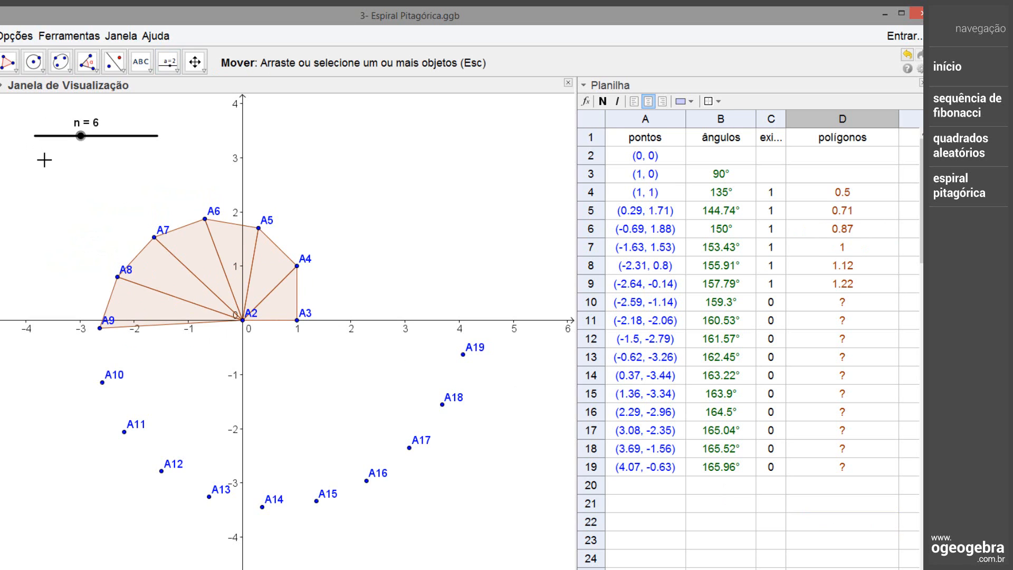
pyautogui.press('Right')
pyautogui.press('Right')
pyautogui.press('Right')
pyautogui.press('Right')
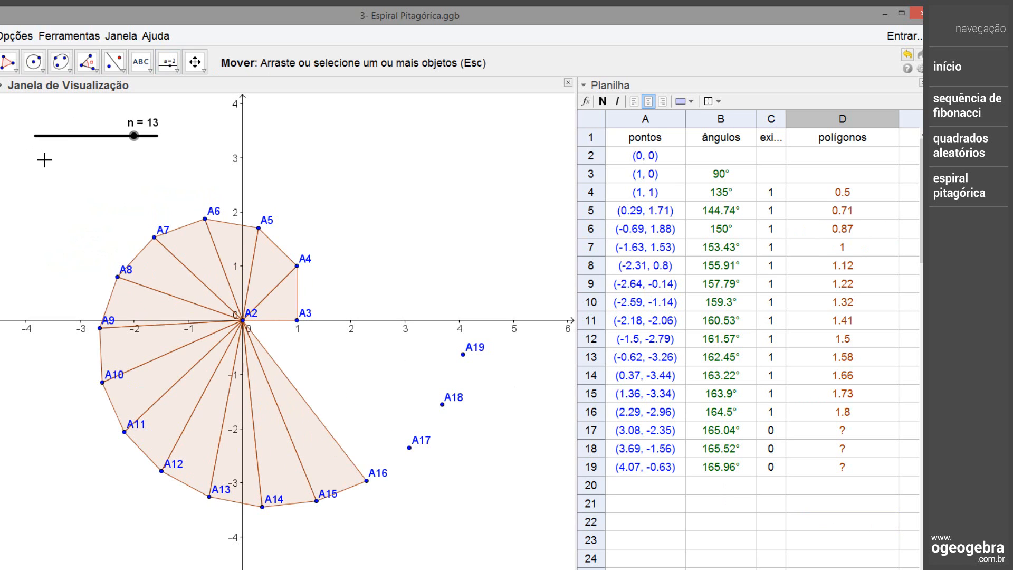
pyautogui.press('Right')
pyautogui.press('Right')
pyautogui.press('Right')
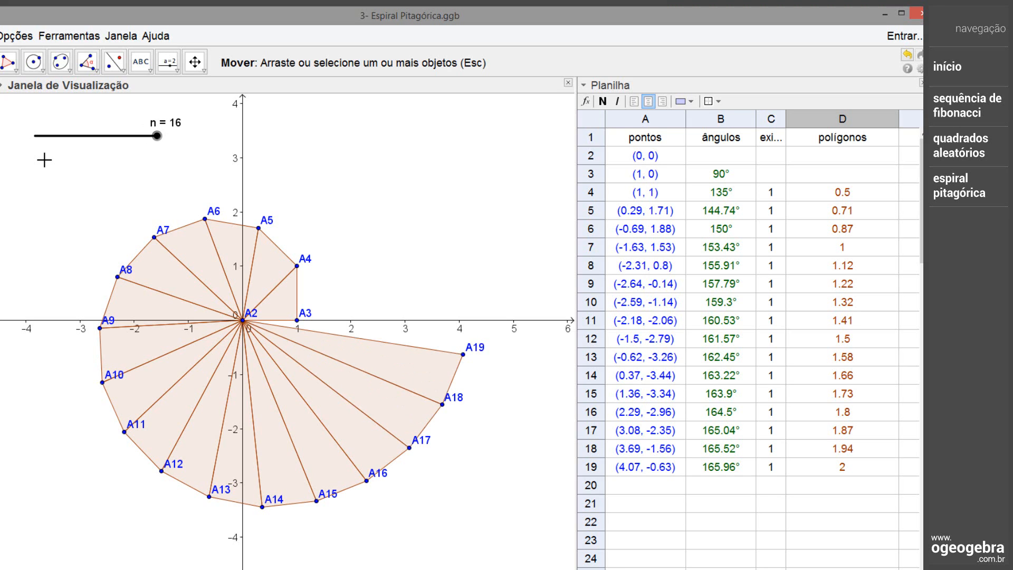
pyautogui.press('Left')
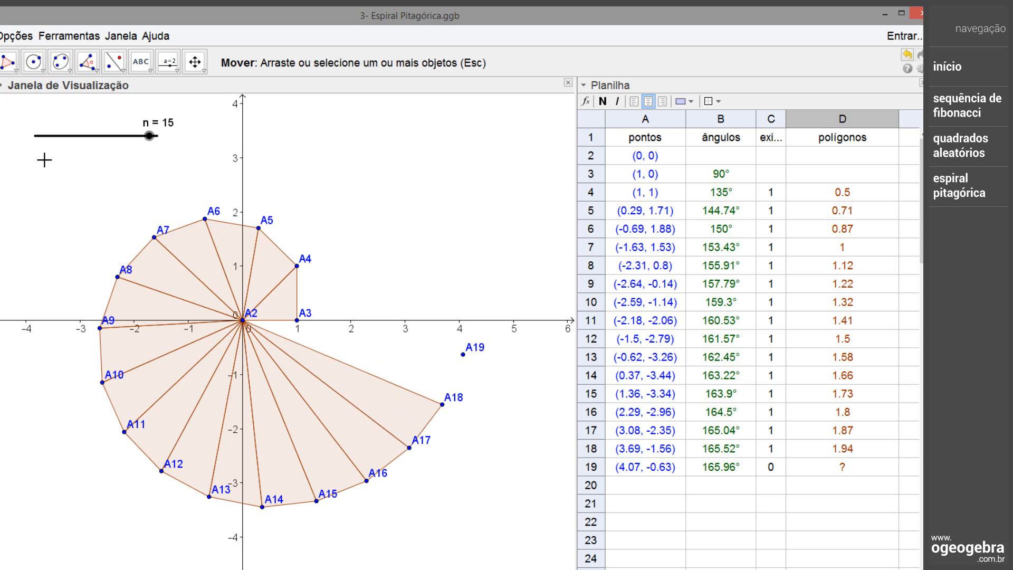
pyautogui.press('Right')
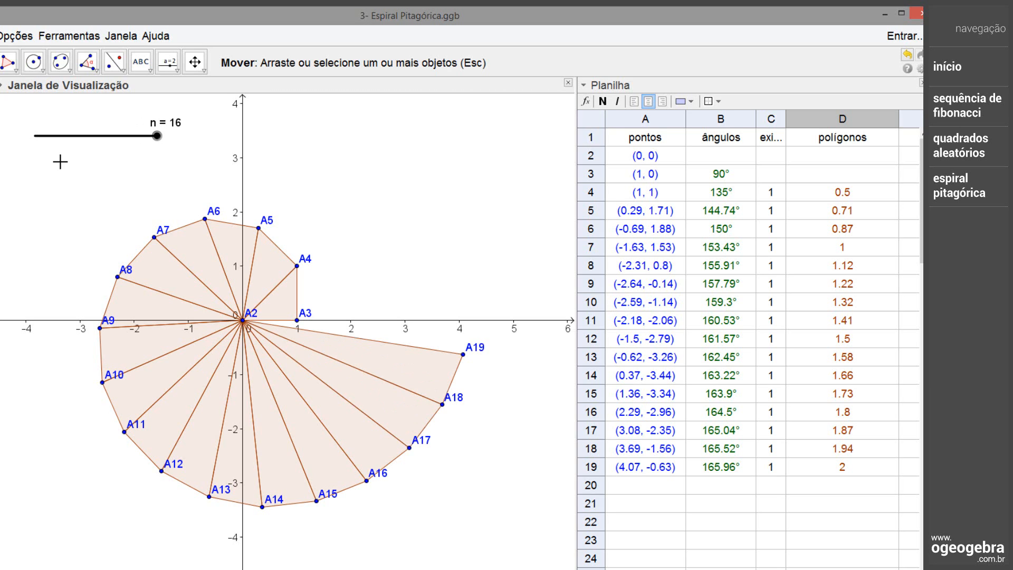
# - Hide the coordinate axes in the graphics view and return to the Move tool
pyautogui.click(195, 61)
pyautogui.click(195, 60)
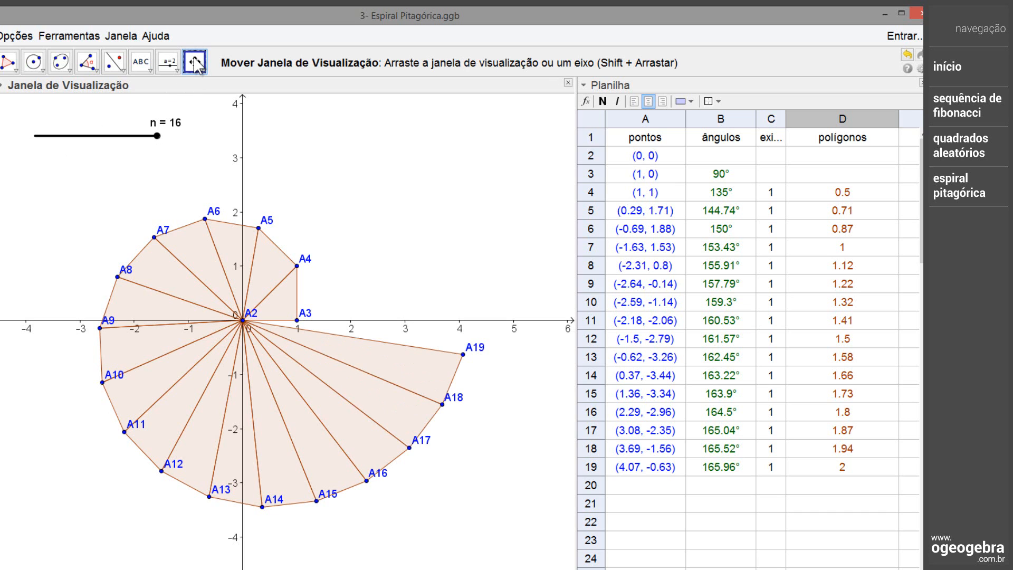
pyautogui.click(196, 60)
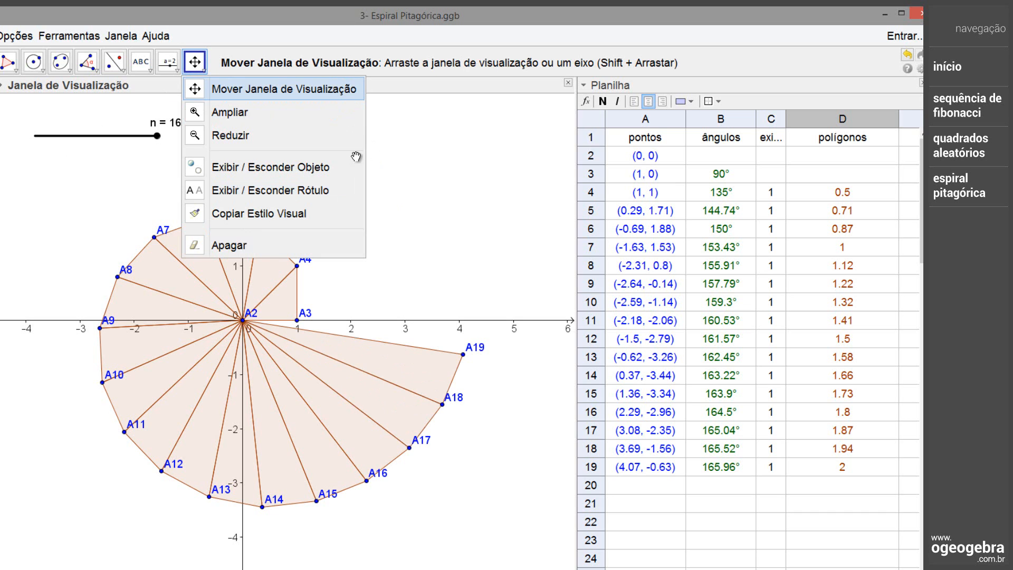
pyautogui.click(332, 88)
pyautogui.rightClick(363, 173)
pyautogui.click(399, 207)
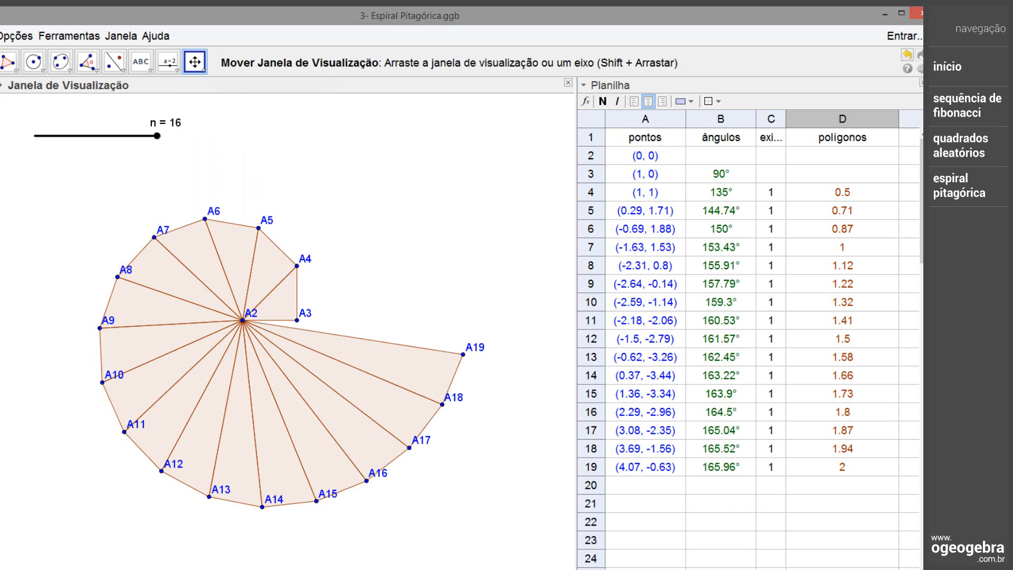
pyautogui.press('Escape')
# - Hide all column A points from the graphics view, along with the text pontos from cell A1
pyautogui.click(624, 120)
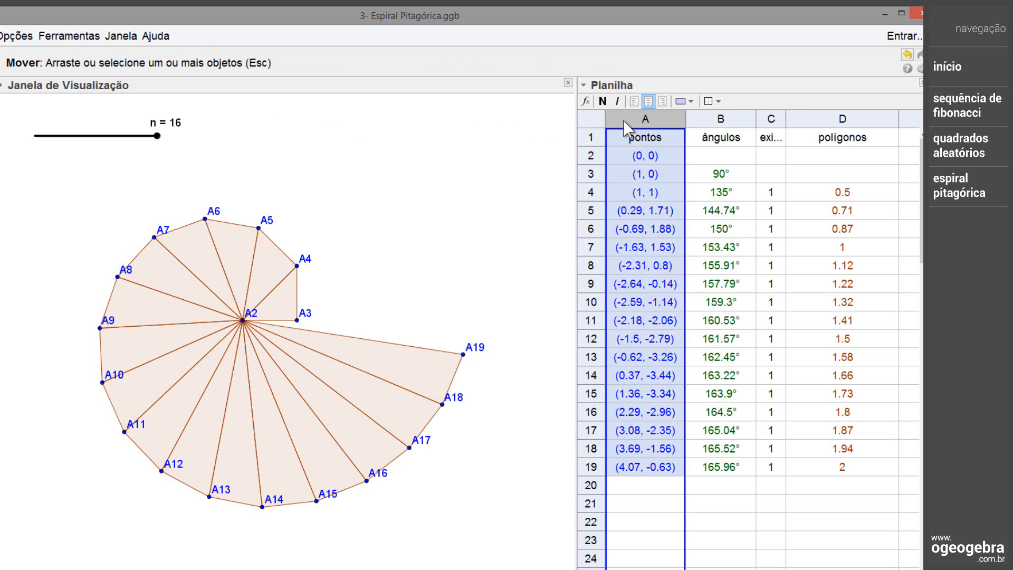
pyautogui.rightClick(623, 120)
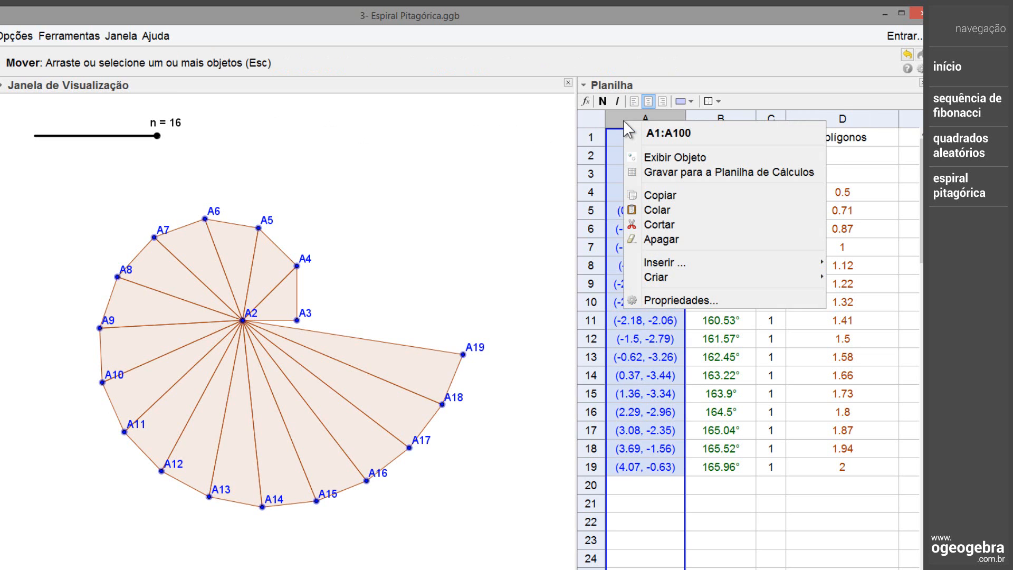
pyautogui.click(650, 157)
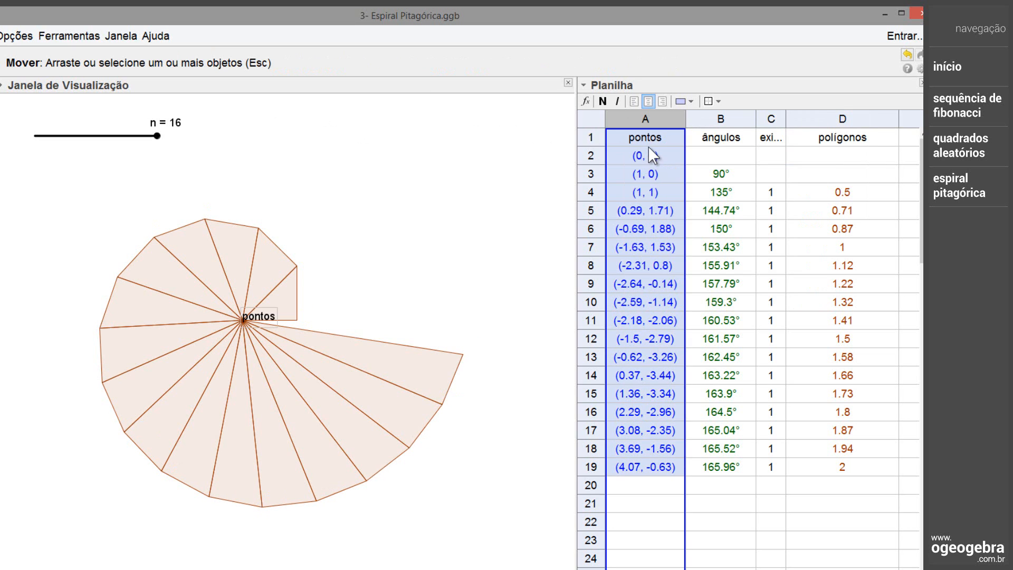
pyautogui.click(648, 139)
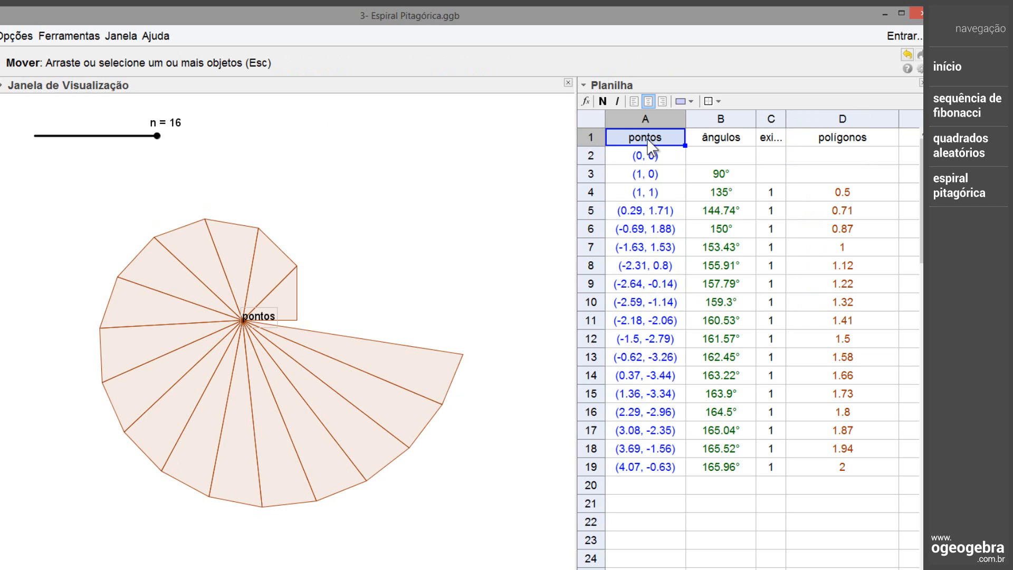
pyautogui.rightClick(648, 141)
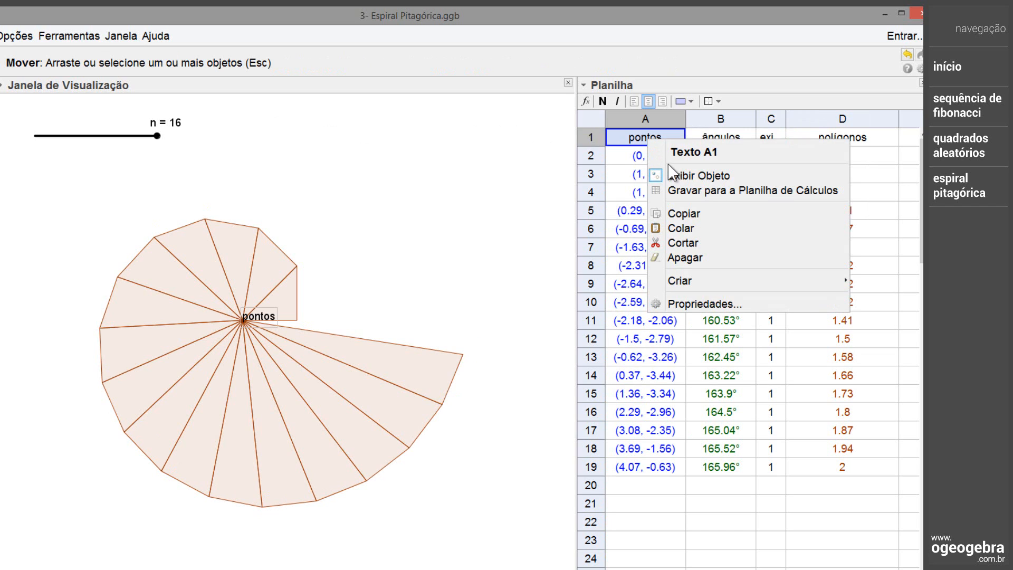
pyautogui.click(676, 173)
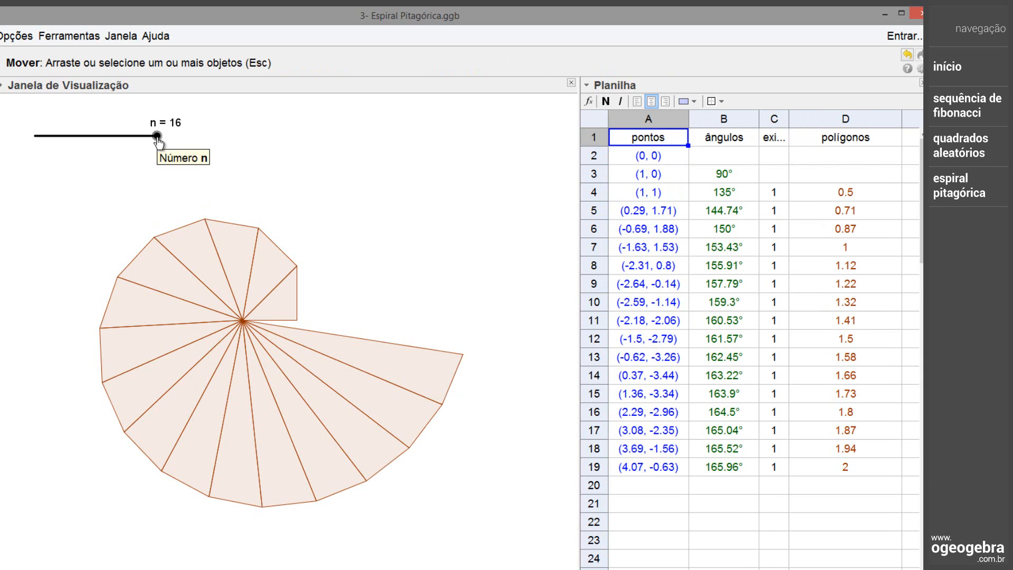
# - Reset slider n to 0 and animate it with an animation speed of 3
pyautogui.moveTo(157, 135); pyautogui.dragTo(29, 140)
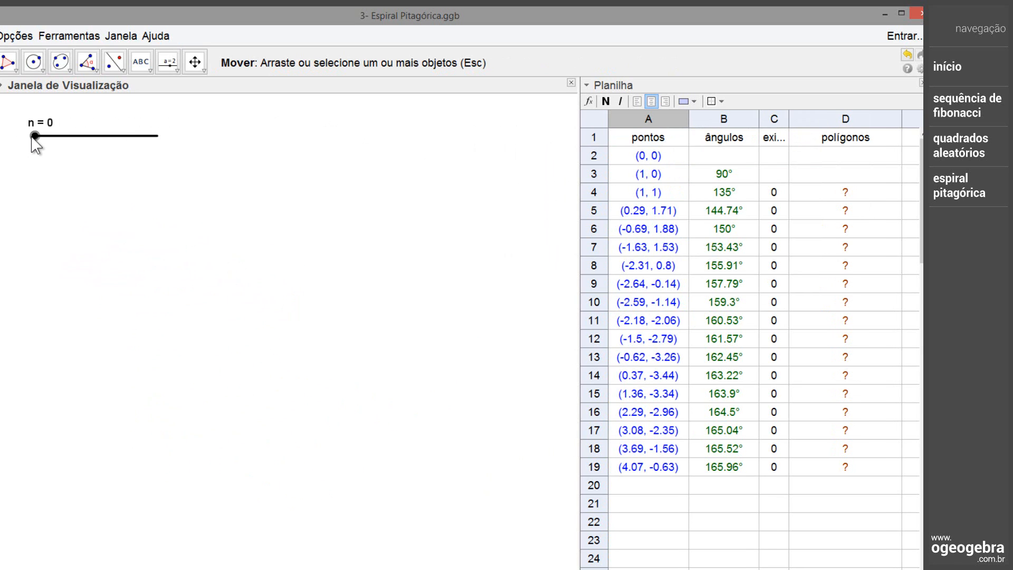
pyautogui.rightClick(33, 136)
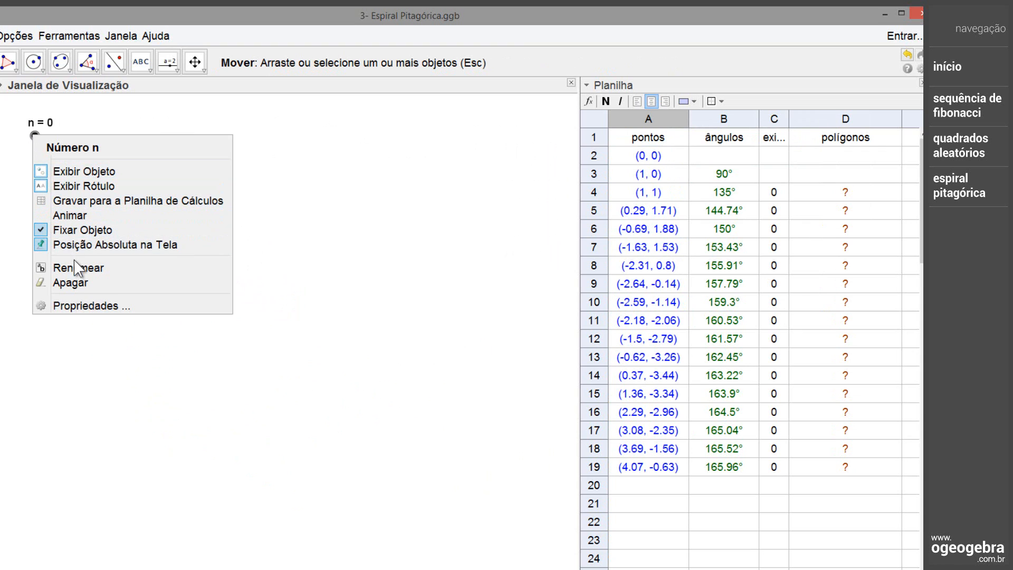
pyautogui.click(94, 305)
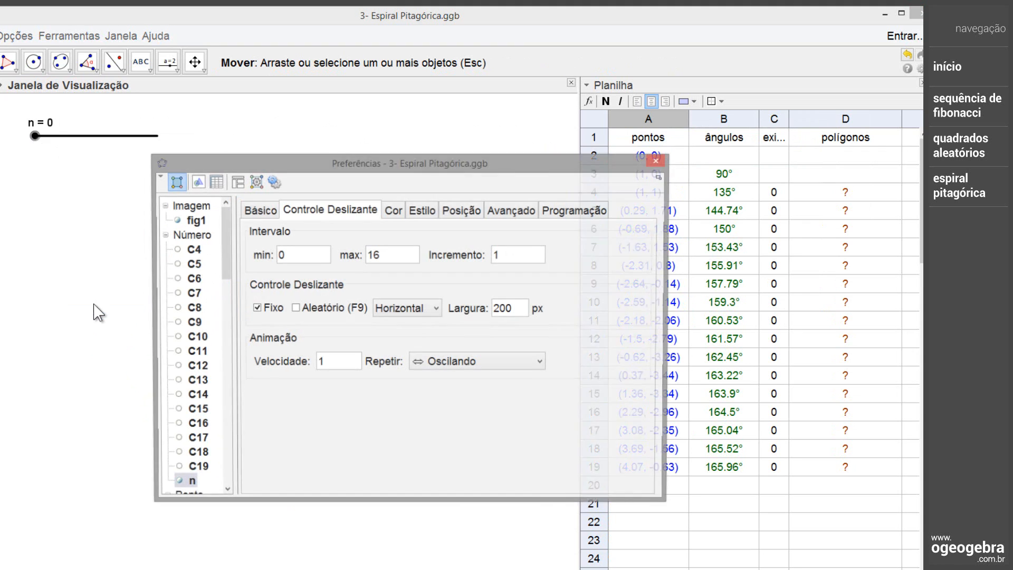
pyautogui.doubleClick(319, 362)
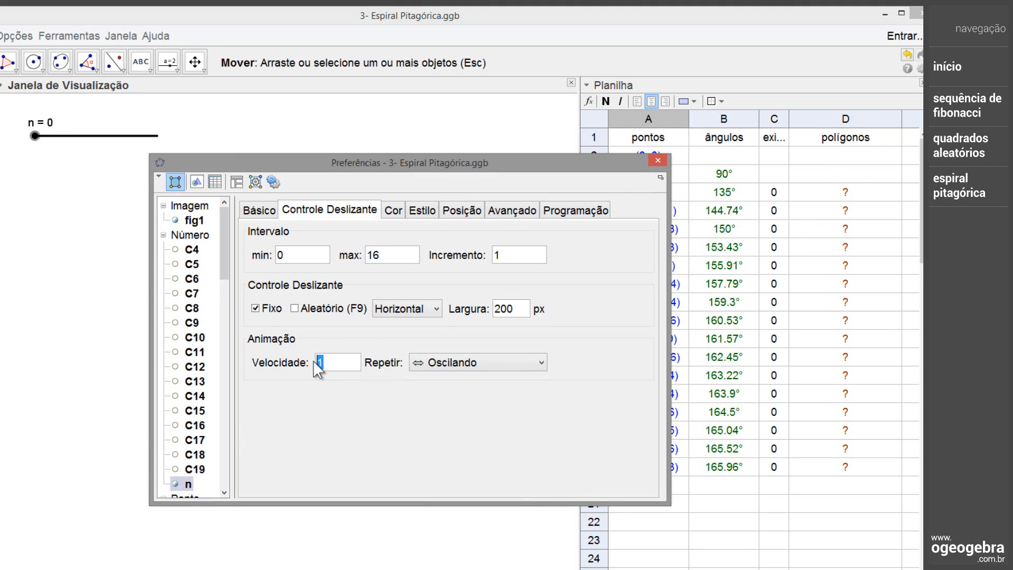
pyautogui.write('3')
pyautogui.click(663, 161)
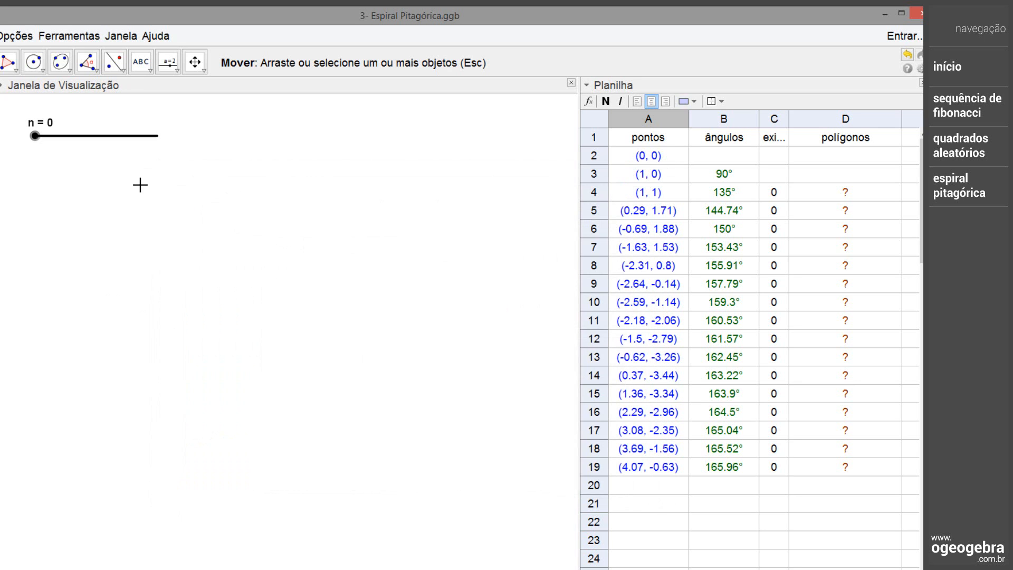
pyautogui.rightClick(37, 139)
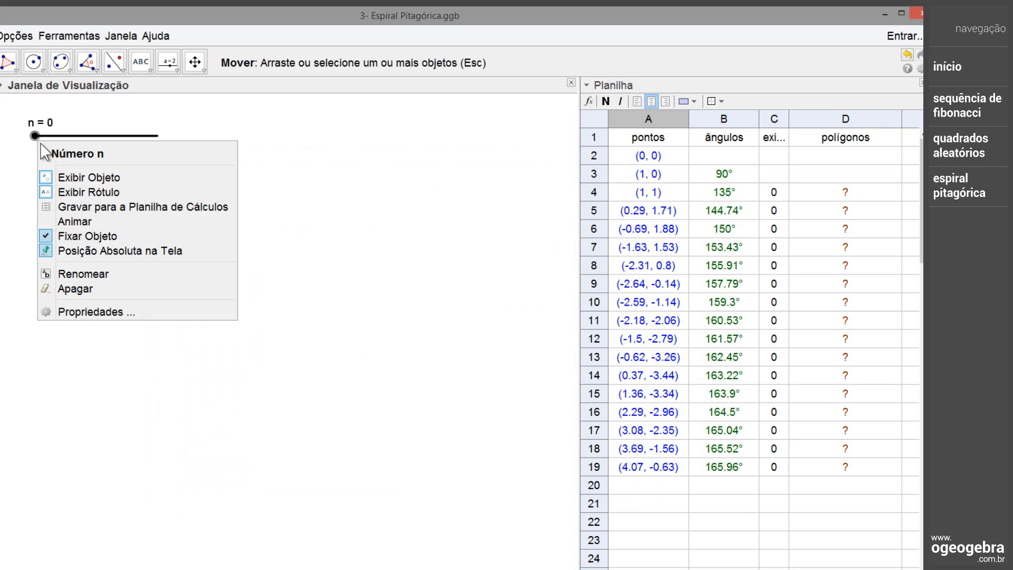
pyautogui.click(87, 222)
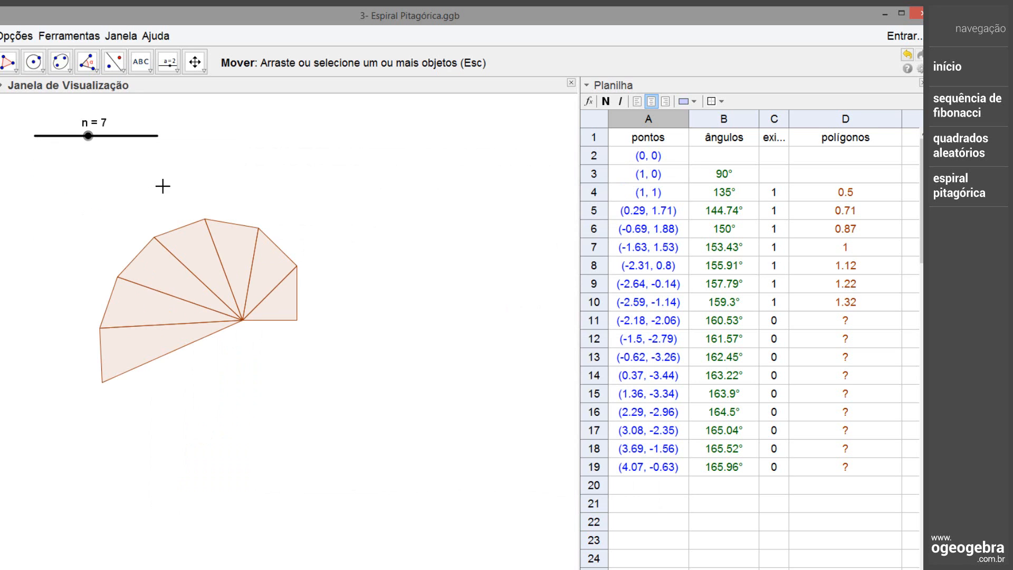